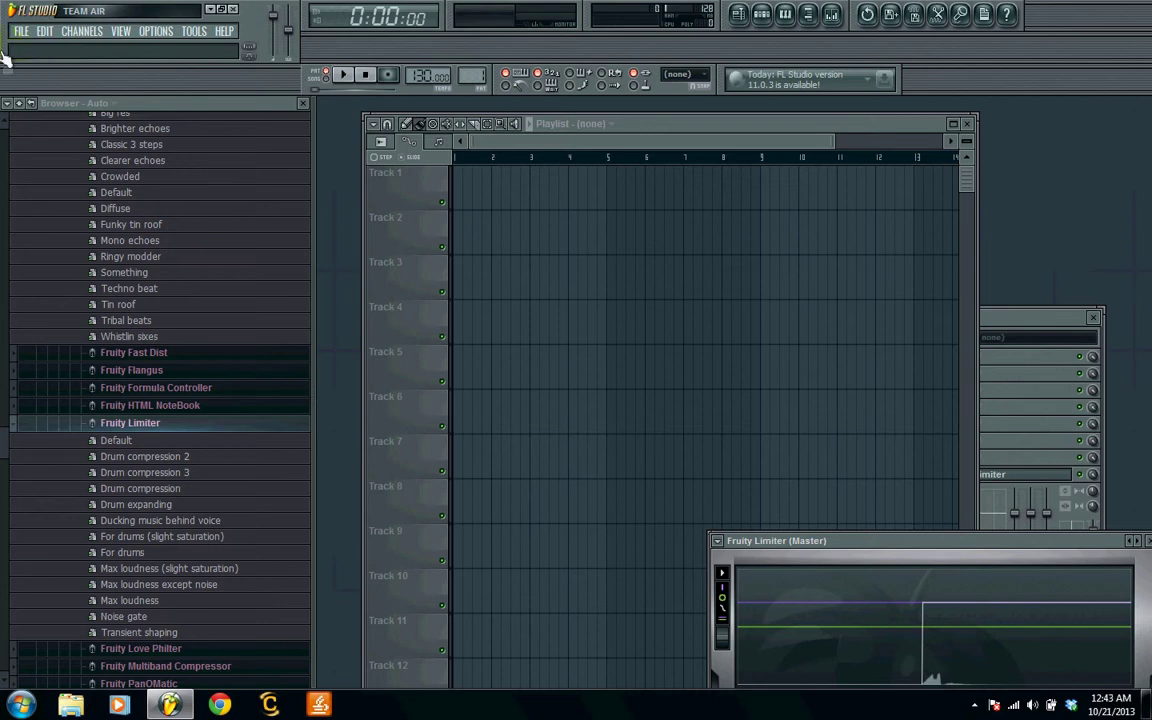
# Collapse the Plugin presets, Mixer presets and IL Shared Data folders in the browser and expand Drum Kits
pyautogui.scroll(6, 5, 140)
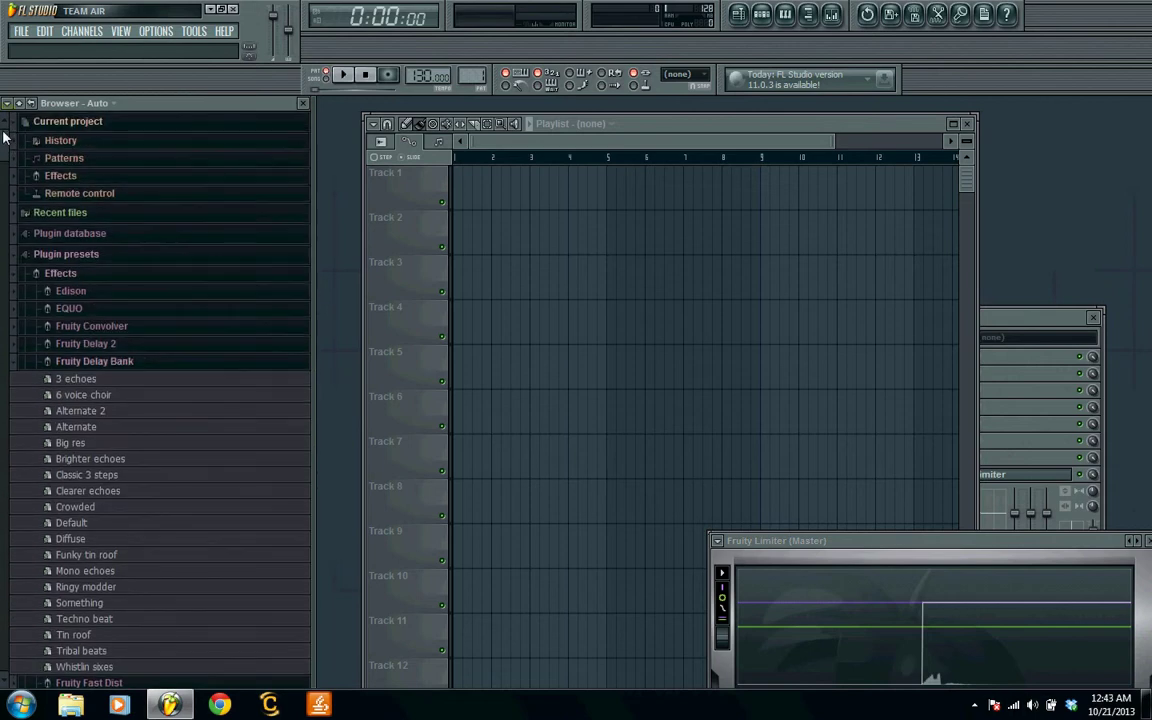
pyautogui.click(108, 256)
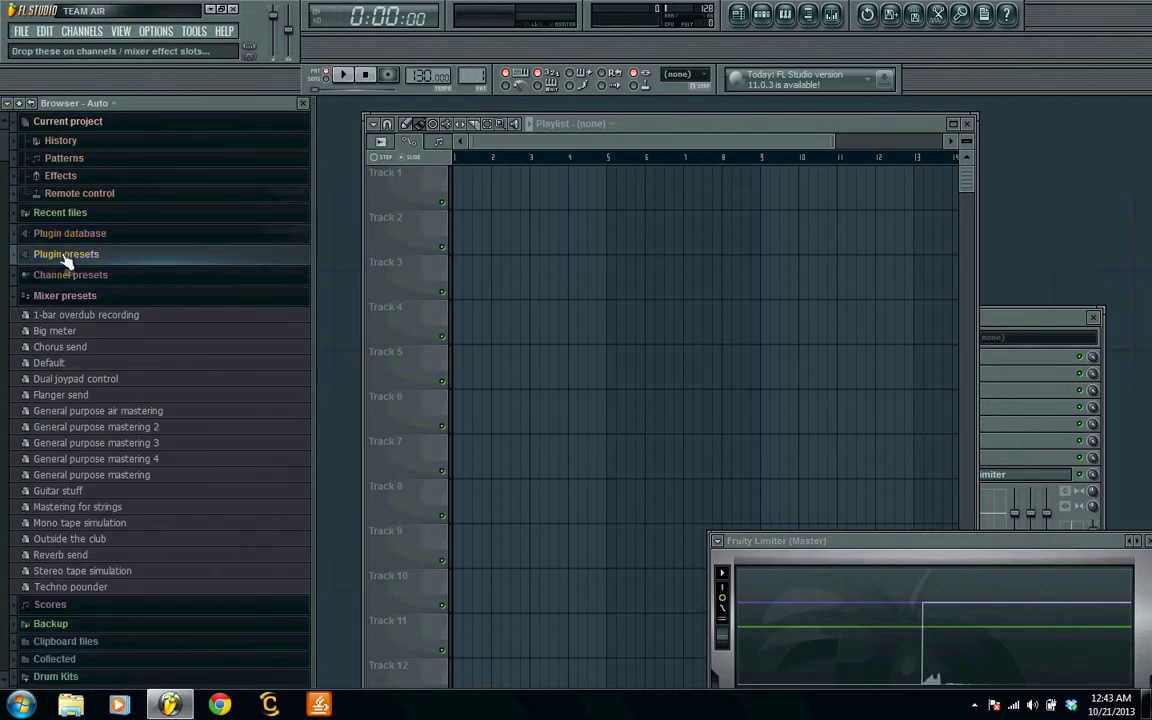
pyautogui.click(67, 298)
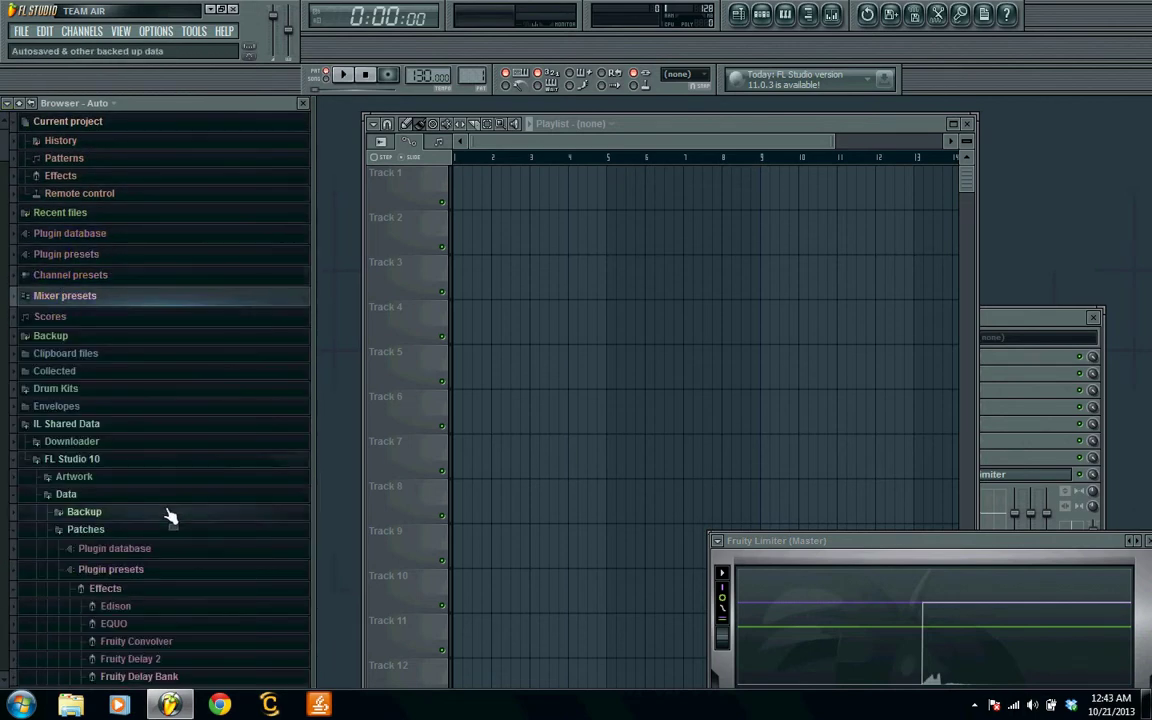
pyautogui.click(100, 425)
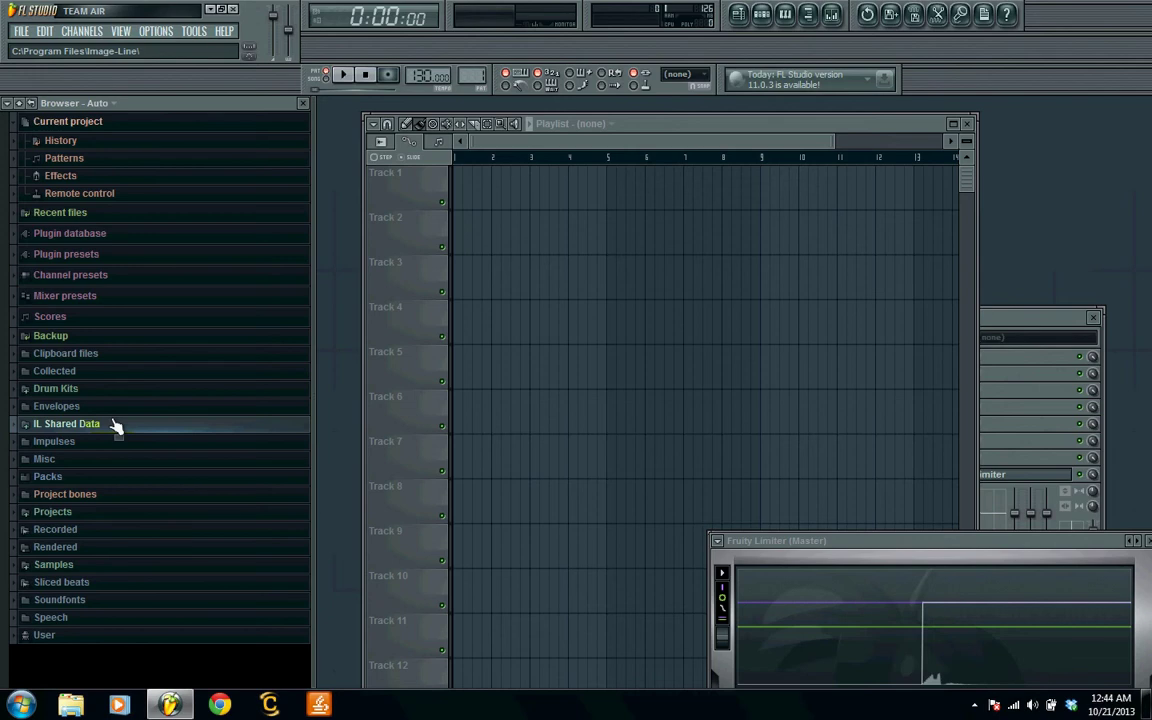
pyautogui.click(119, 389)
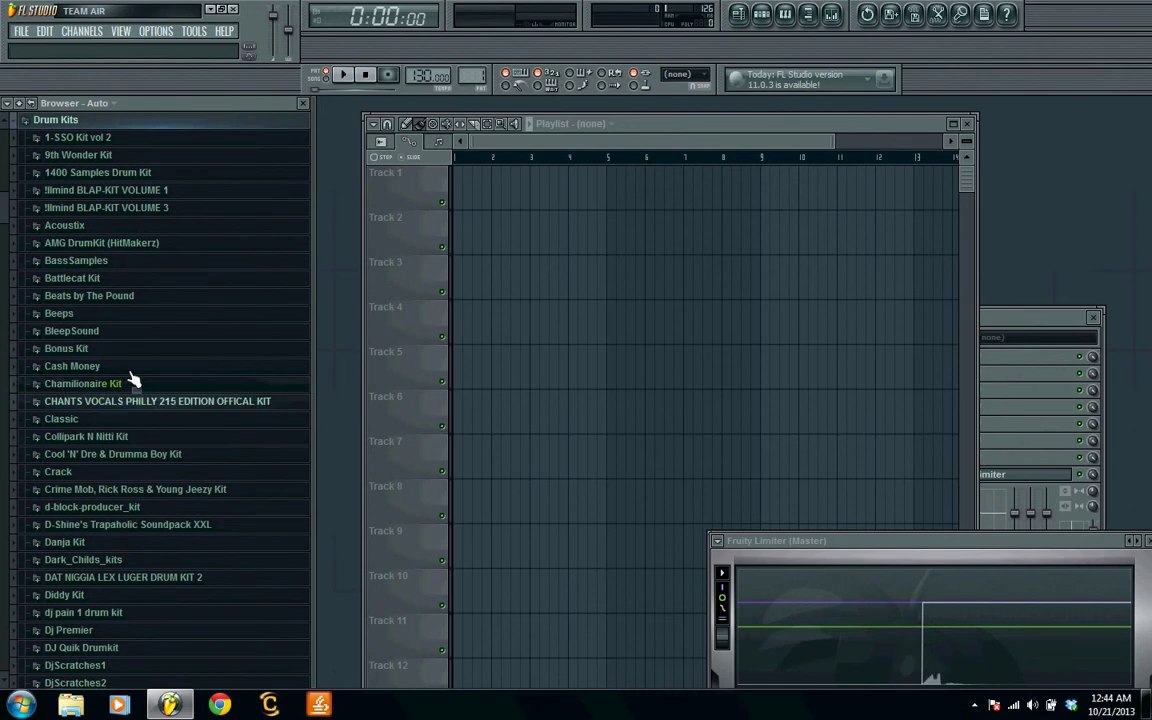
# Show the step sequencer over the playlist and open the !llmind BLAP-KIT VOLUME 3 kit at its kick samples
pyautogui.click(762, 15)
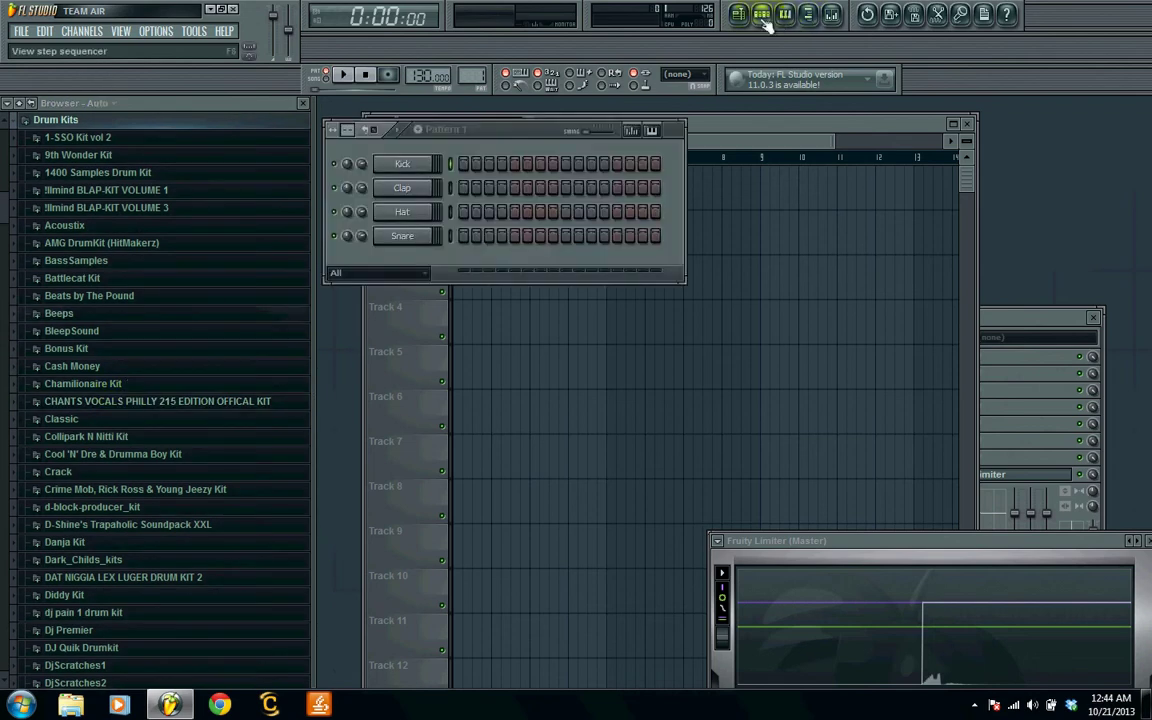
pyautogui.moveTo(460, 128); pyautogui.dragTo(533, 220)
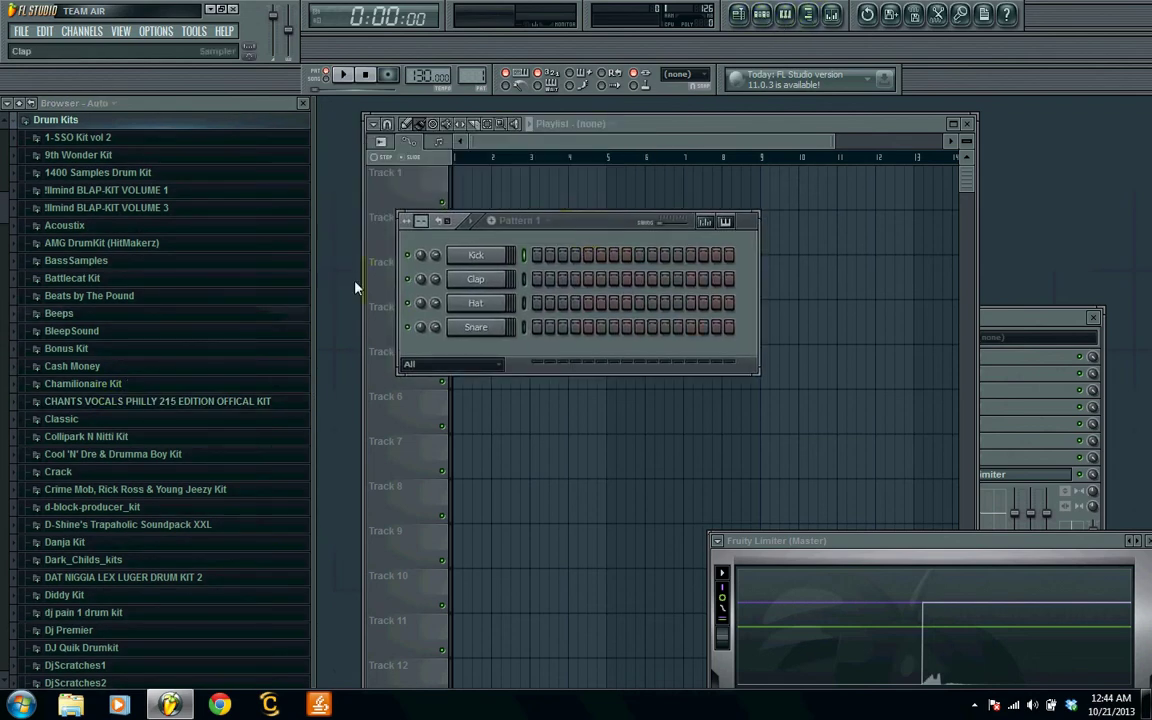
pyautogui.click(165, 212)
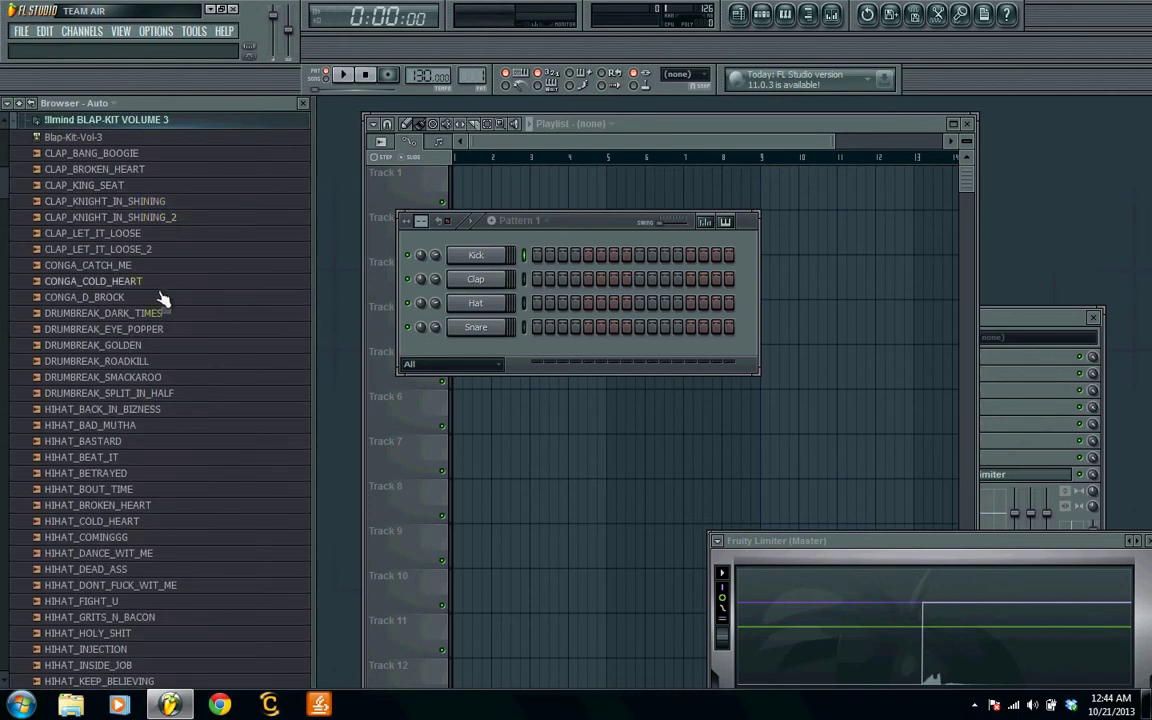
pyautogui.moveTo(4, 165); pyautogui.dragTo(22, 295)
pyautogui.scroll(-6, 24, 296)
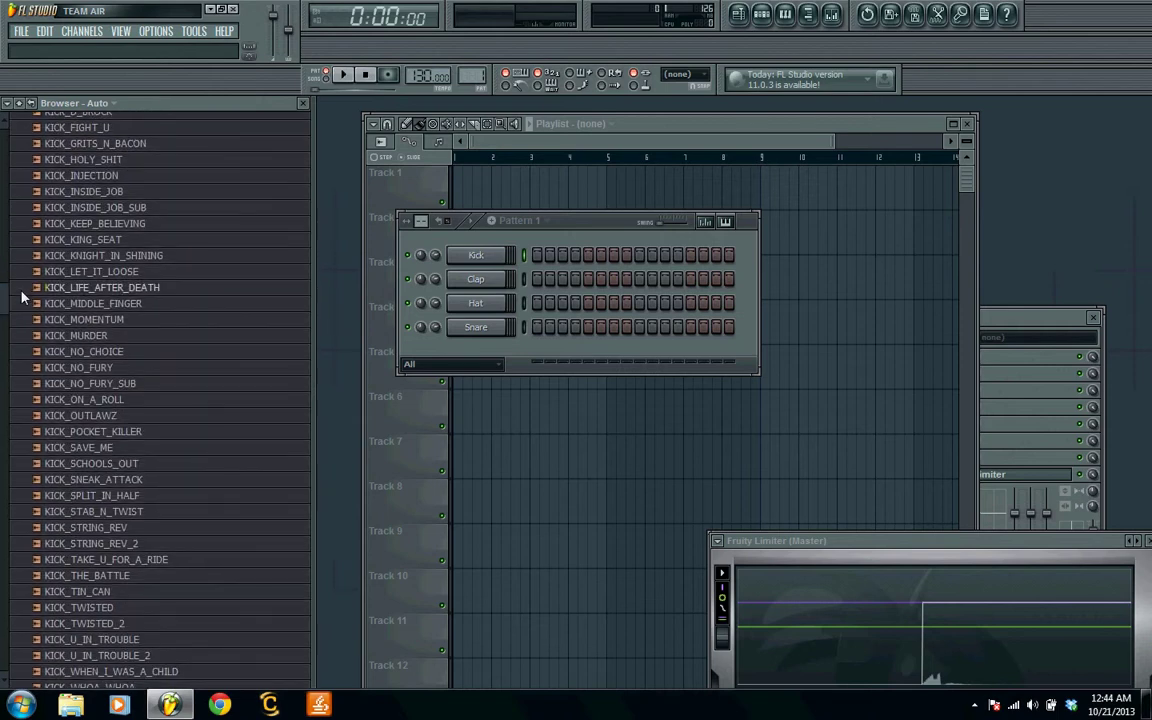
# Audition the kick samples from KICK_LIFE_AFTER_DEATH to KICK_MOMENTUM and load KICK_MOMENTUM onto the Kick channel
pyautogui.click(126, 290)
pyautogui.press('XF86AudioRaiseVolume')
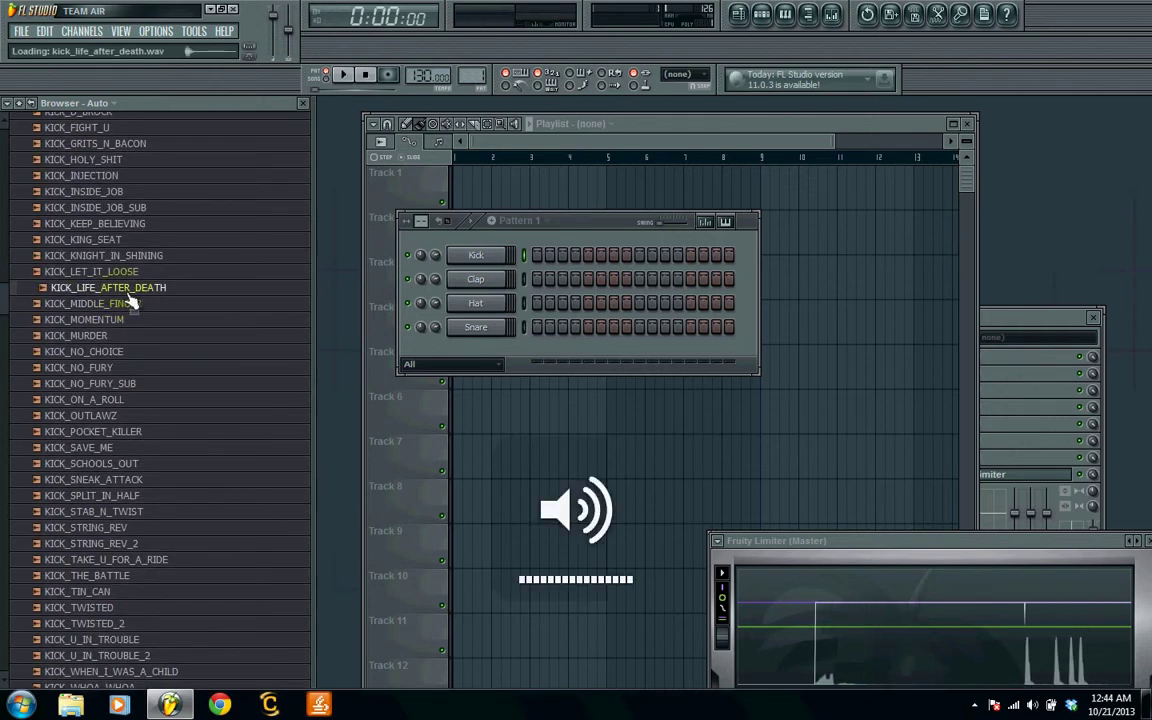
pyautogui.press('Down')
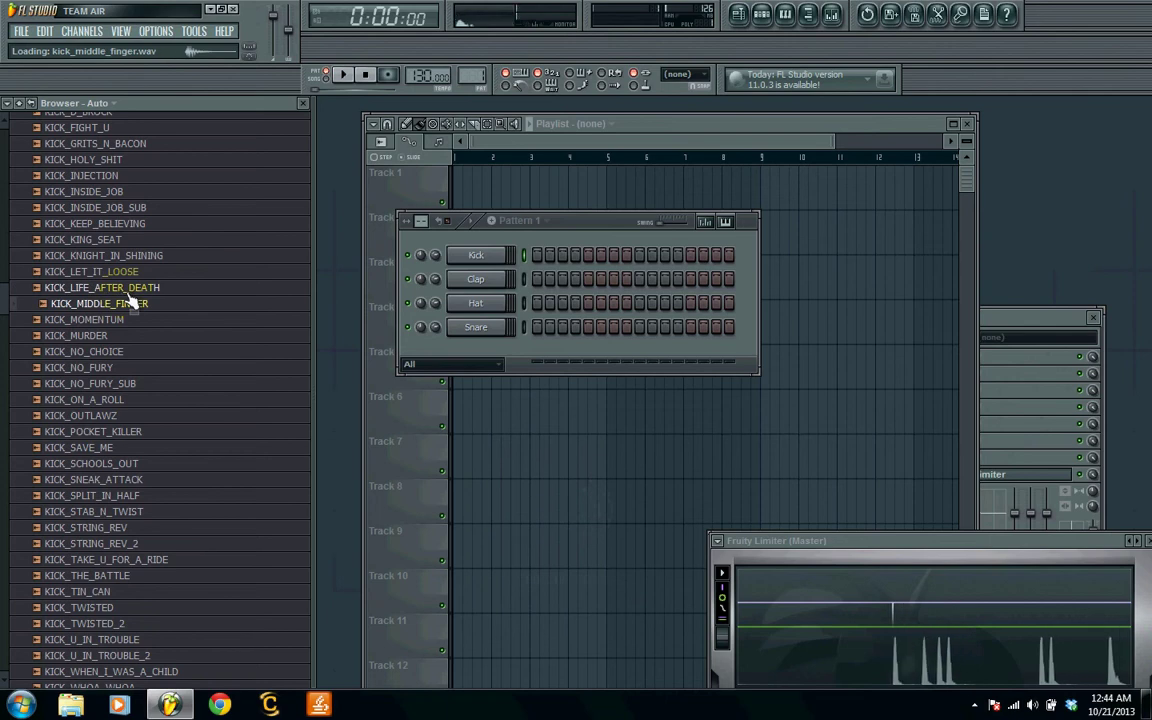
pyautogui.press('Down')
pyautogui.press('Up')
pyautogui.press('Down')
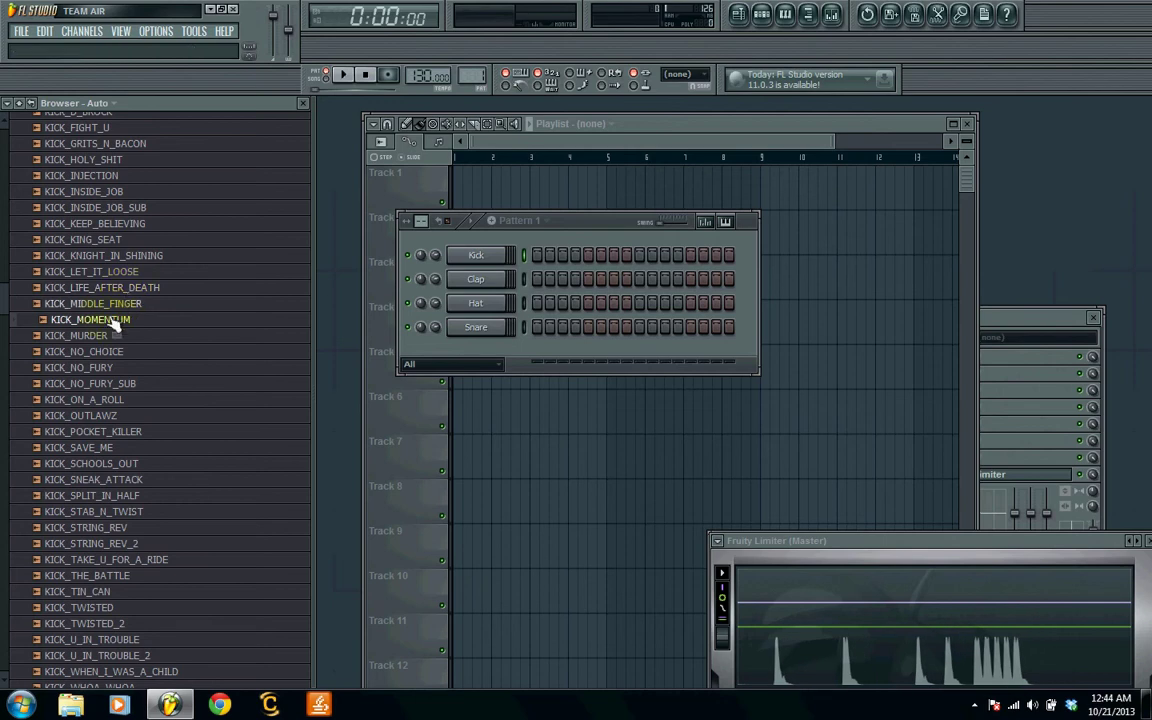
pyautogui.moveTo(100, 319); pyautogui.dragTo(493, 258)
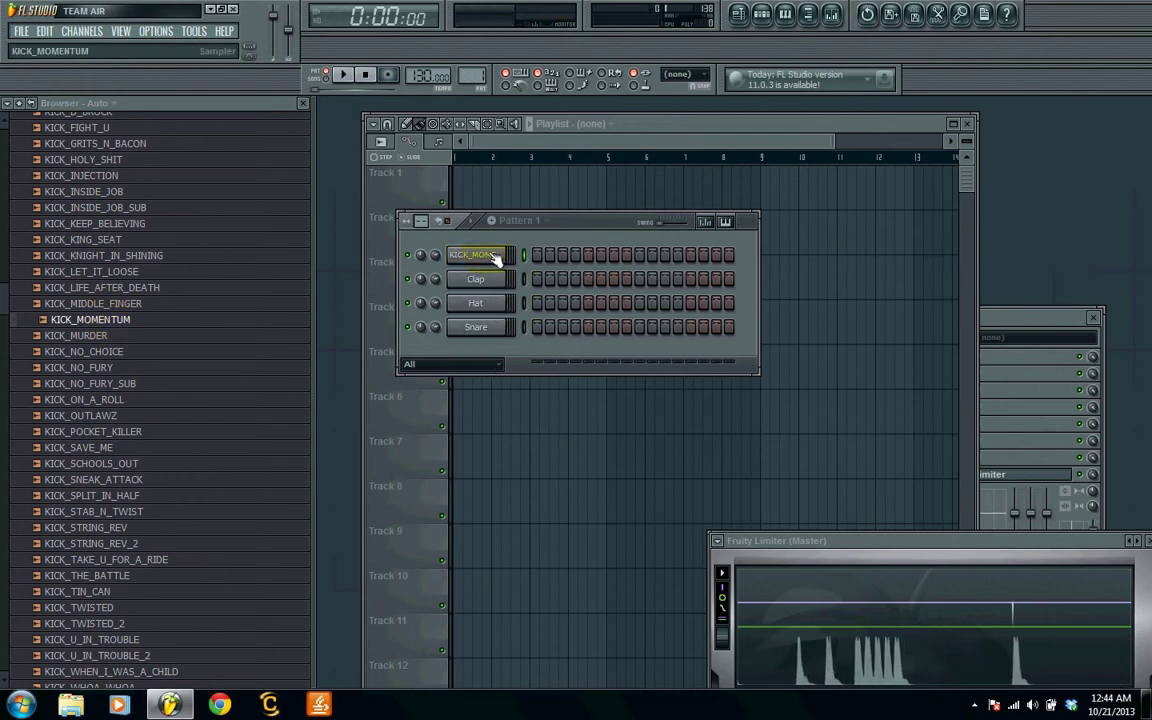
# Open the KICK_MOMENTUM channel settings and play the sample from its waveform
pyautogui.click(493, 258)
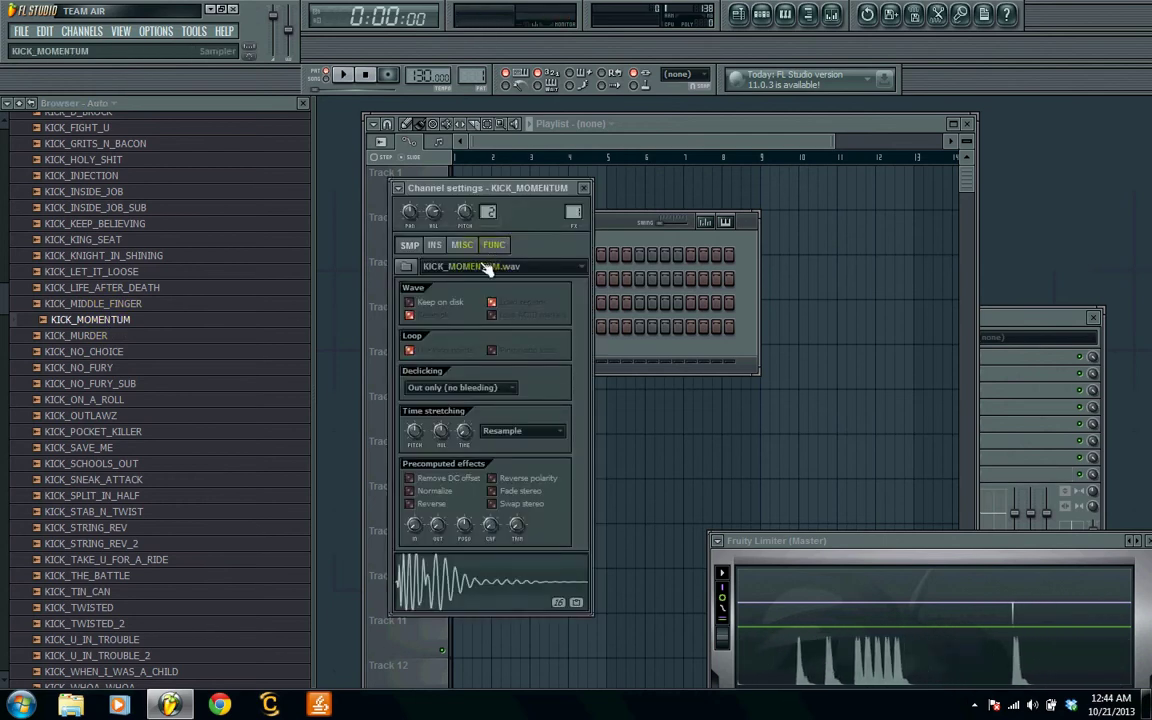
pyautogui.click(490, 600)
pyautogui.click(490, 600)
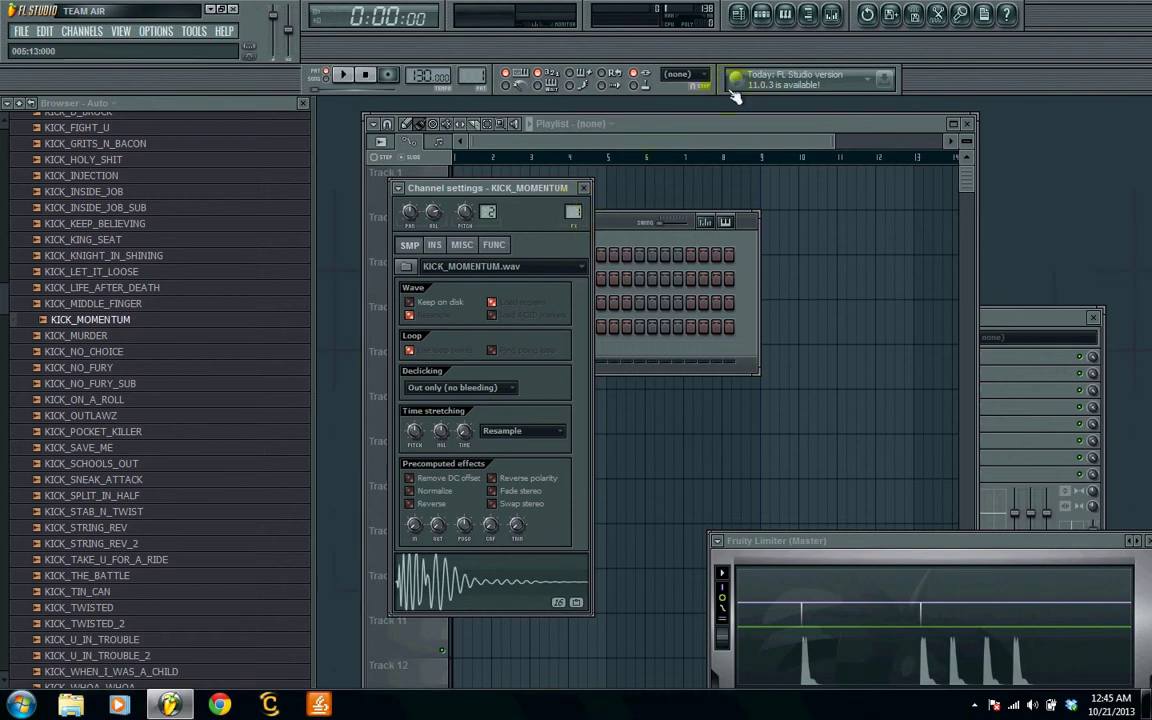
# Show the mixer, rename Insert 1 as Kick and colour the track red
pyautogui.click(833, 16)
pyautogui.moveTo(602, 316); pyautogui.dragTo(547, 241)
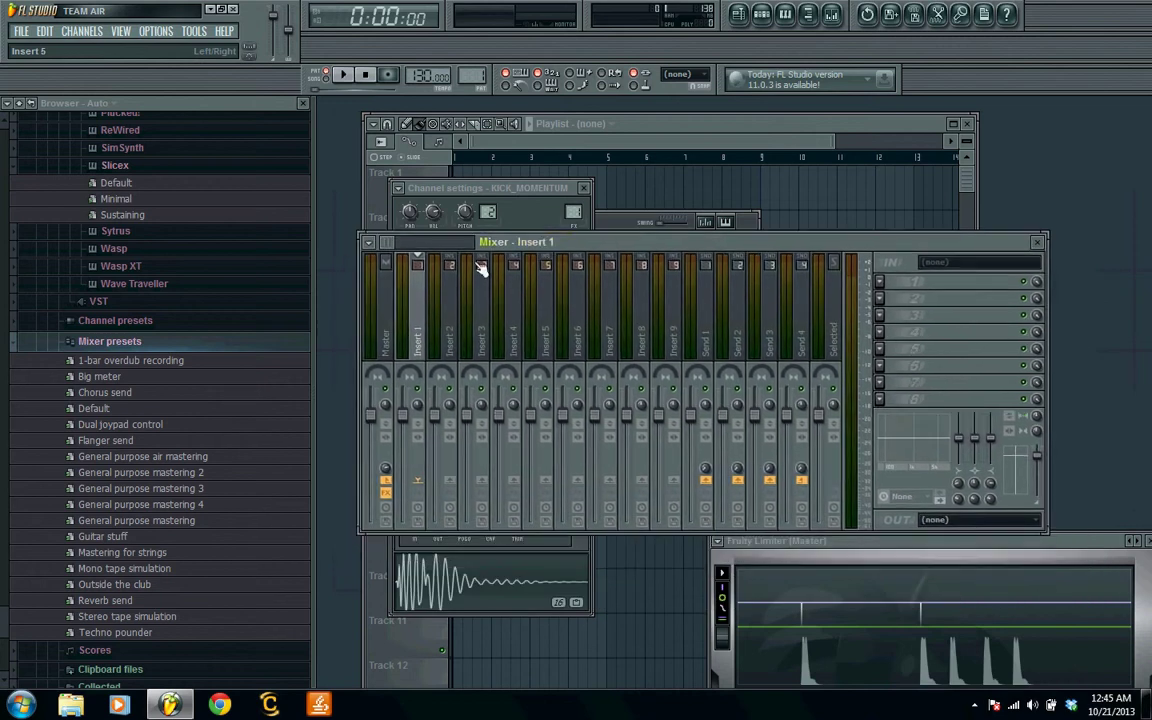
pyautogui.rightClick(417, 330)
pyautogui.click(475, 385)
pyautogui.write('Kick')
pyautogui.click(626, 366)
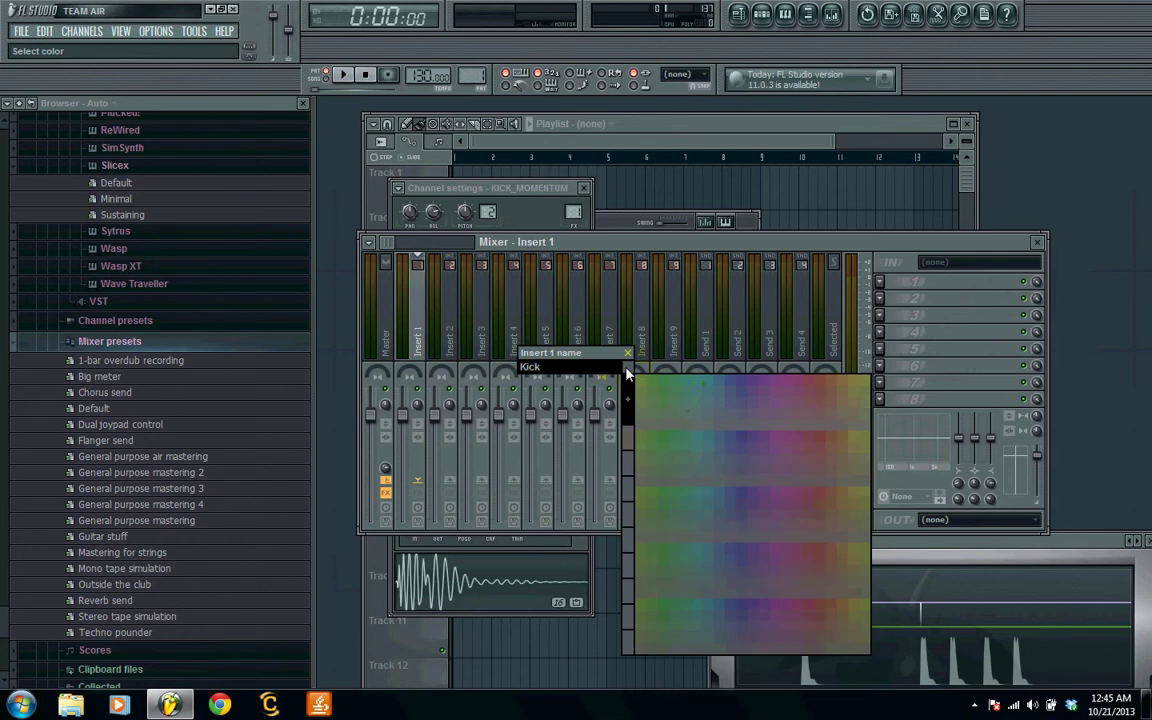
pyautogui.click(816, 386)
pyautogui.press('Return')
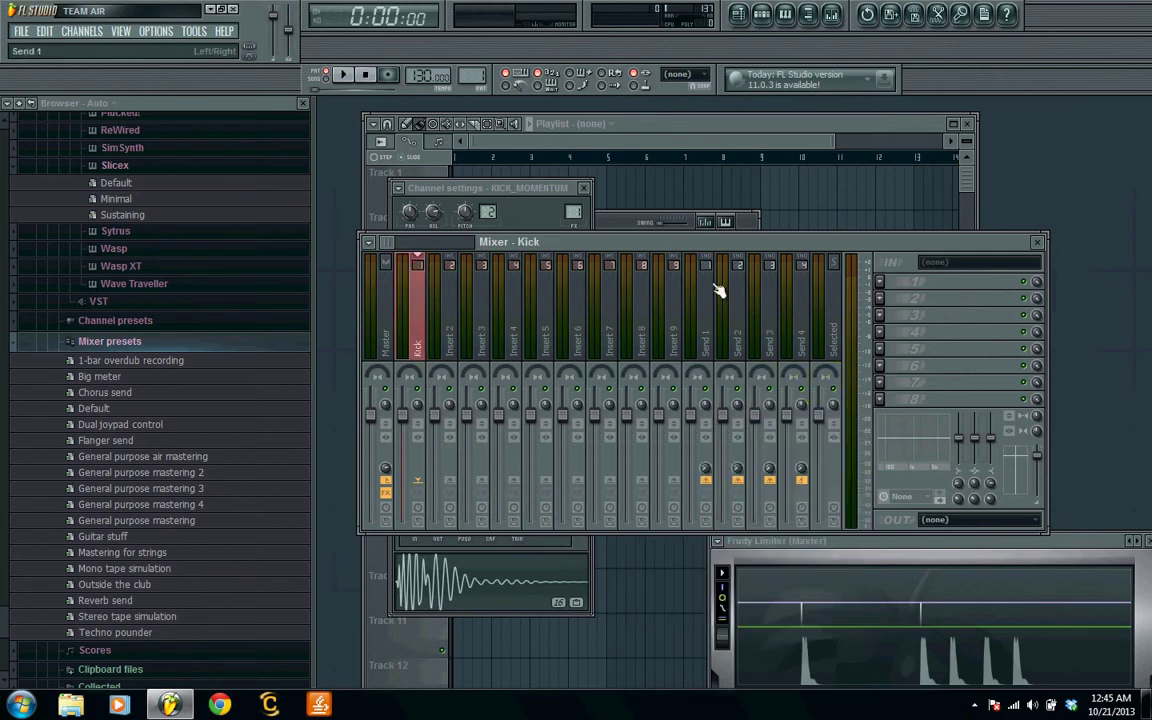
# Move the KICK_MOMENTUM channel settings window clear of the mixer's tracks and play the sample to check its level on the Kick track
pyautogui.click(496, 582)
pyautogui.moveTo(487, 188); pyautogui.dragTo(956, 185)
pyautogui.click(956, 578)
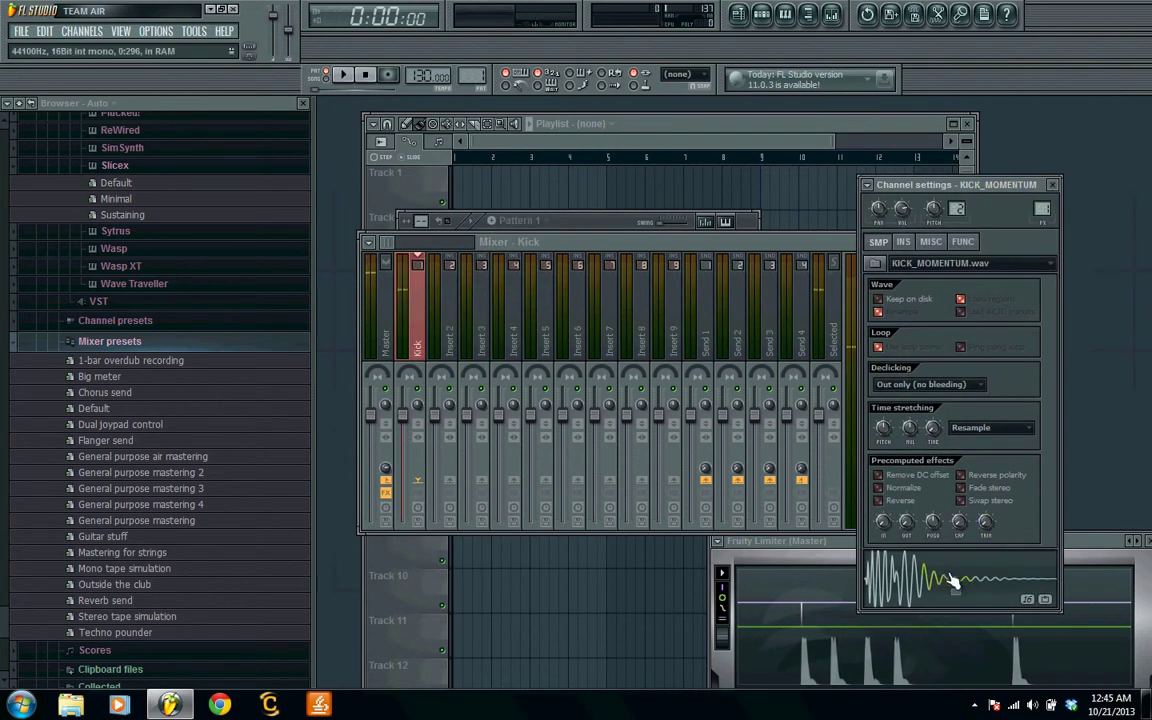
pyautogui.click(956, 578)
pyautogui.click(956, 578)
pyautogui.click(956, 578)
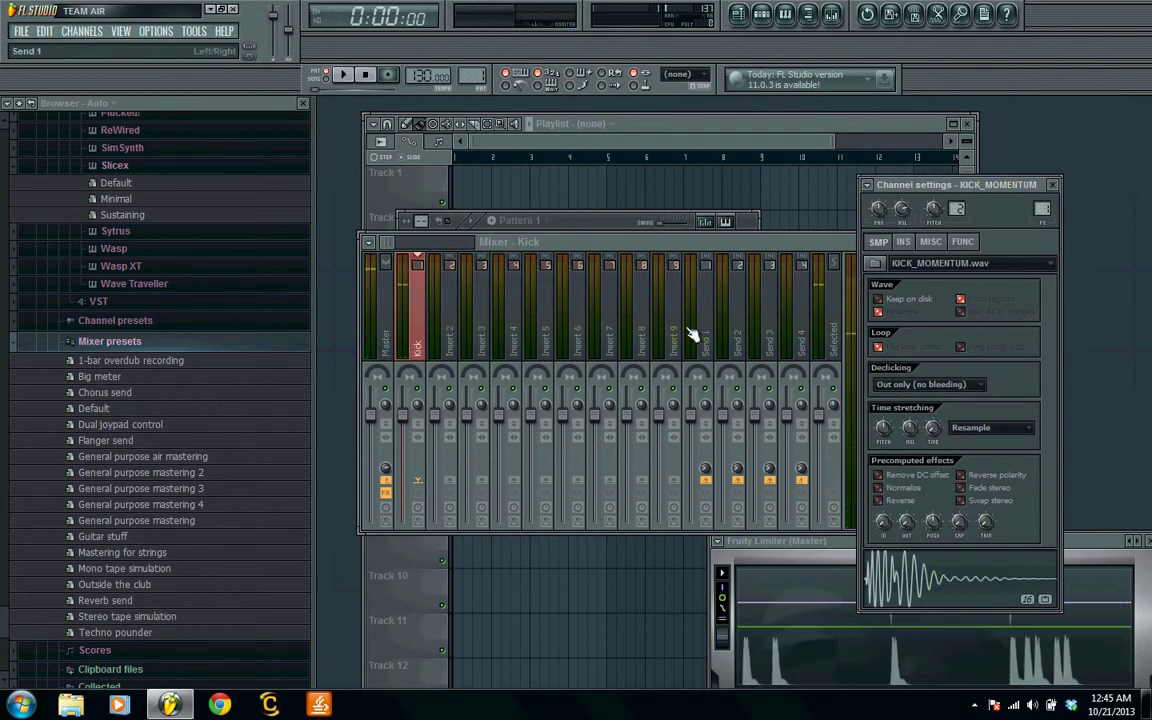
# Load Fruity Parametric EQ 2 into the first effect slot of the Kick mixer track
pyautogui.click(701, 250)
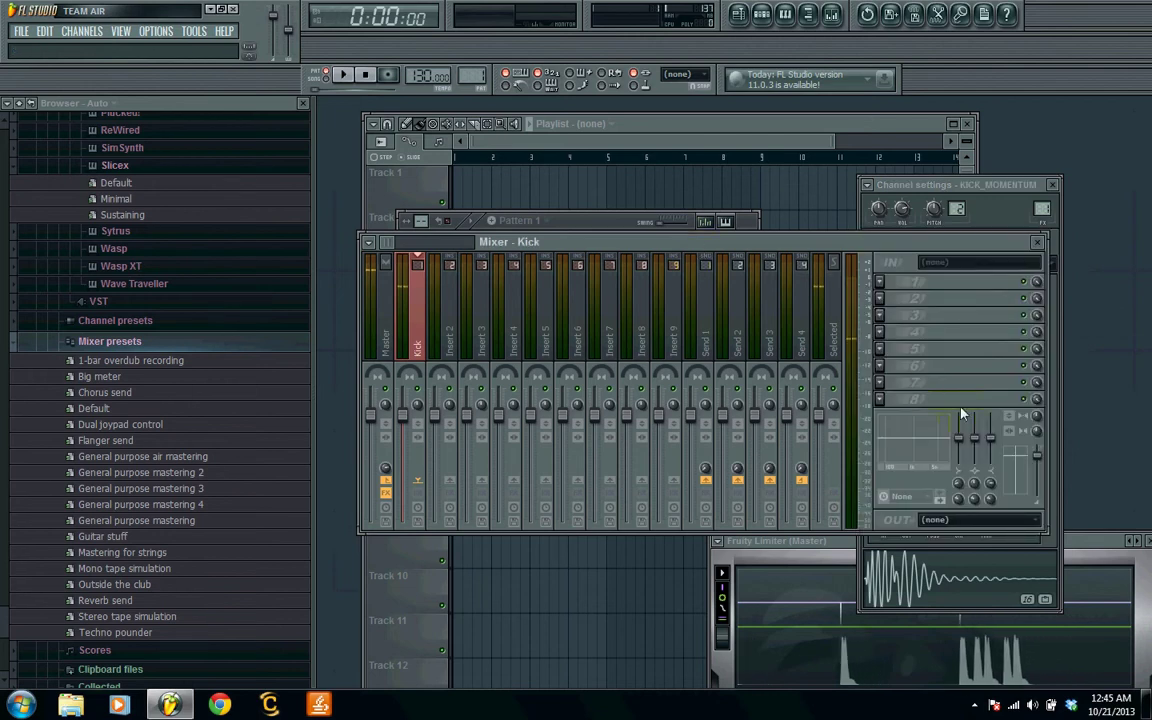
pyautogui.click(880, 284)
pyautogui.moveTo(960, 300)
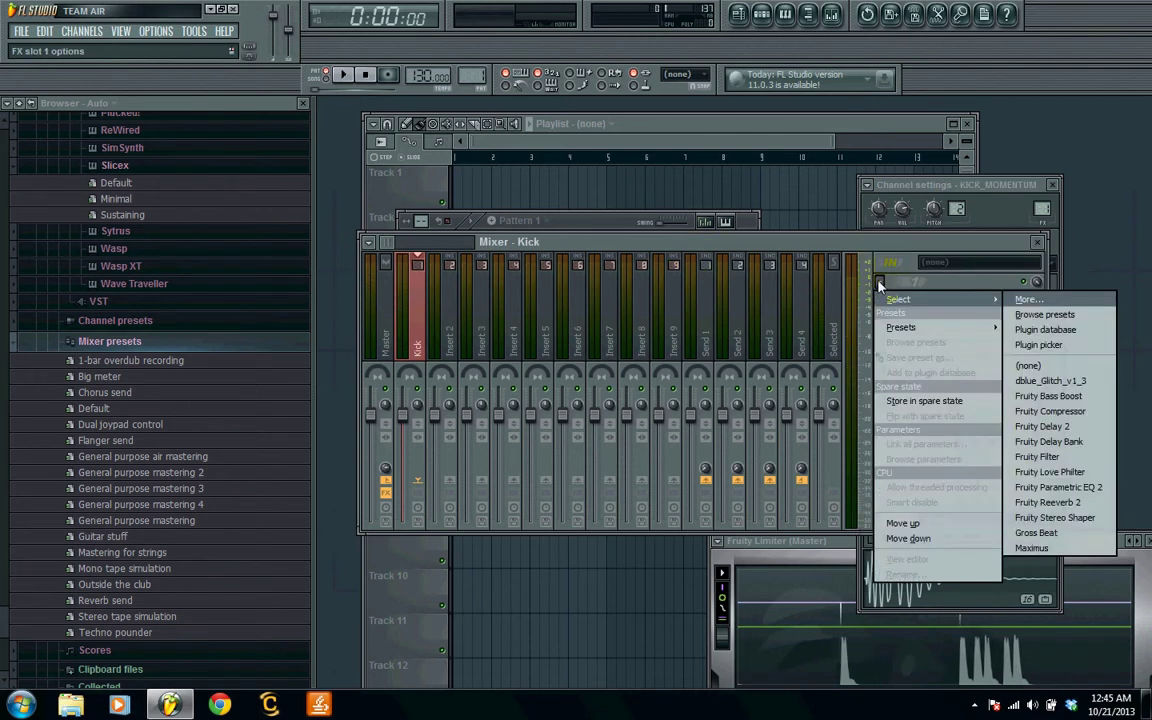
pyautogui.click(1093, 488)
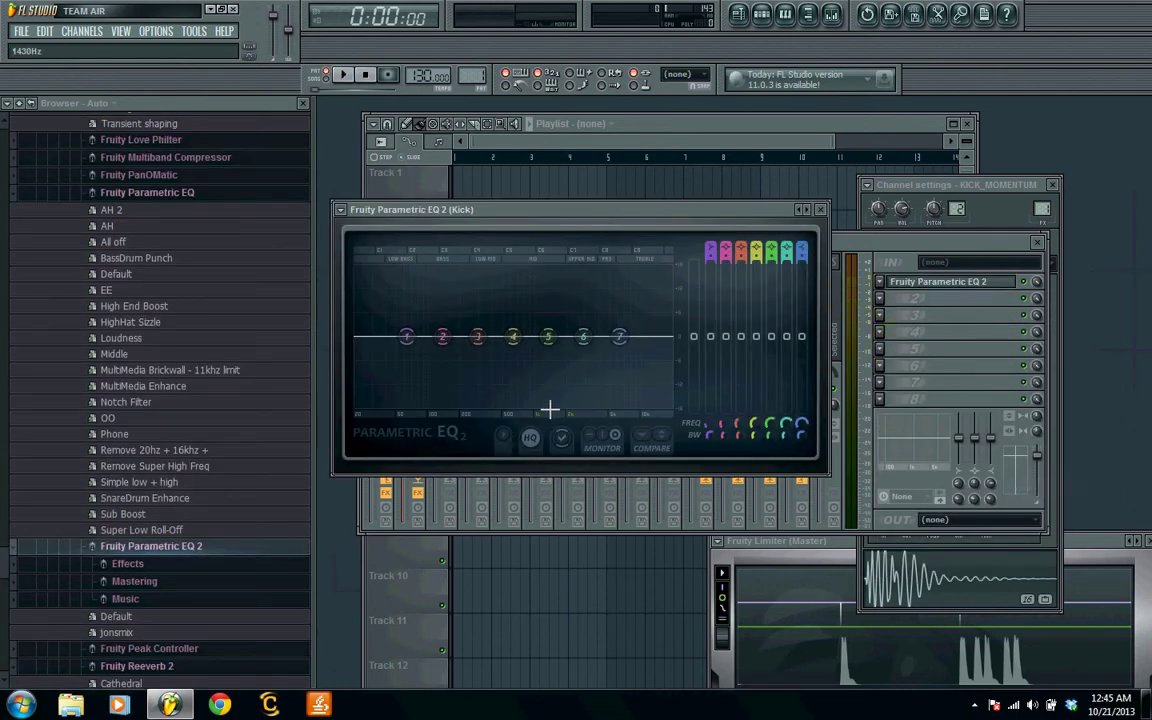
# Play the kick with the EQ's spectrum monitor switched to input, and return the monitor to output
pyautogui.click(925, 588)
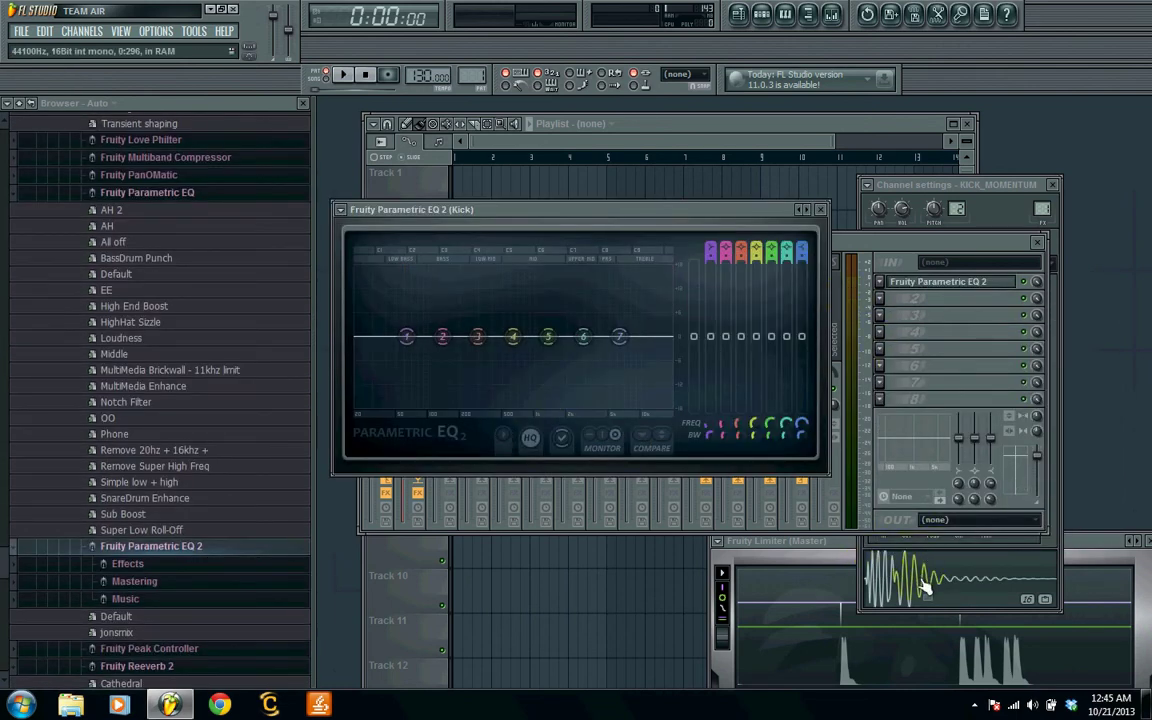
pyautogui.click(923, 591)
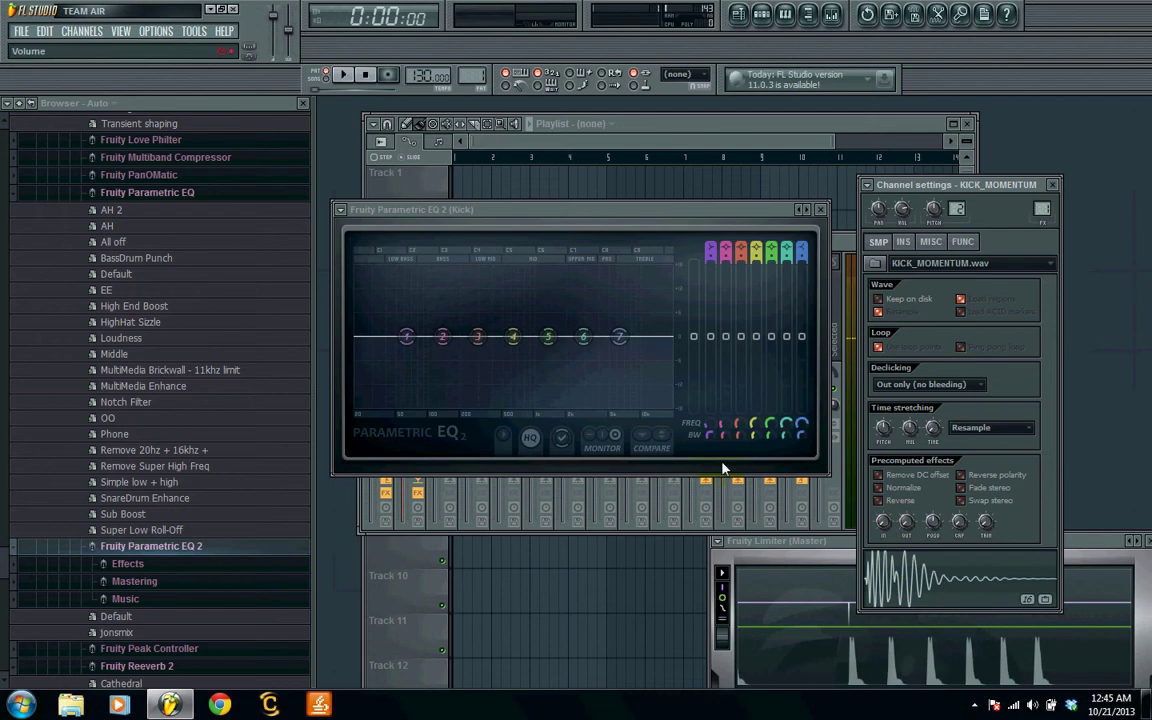
pyautogui.click(609, 439)
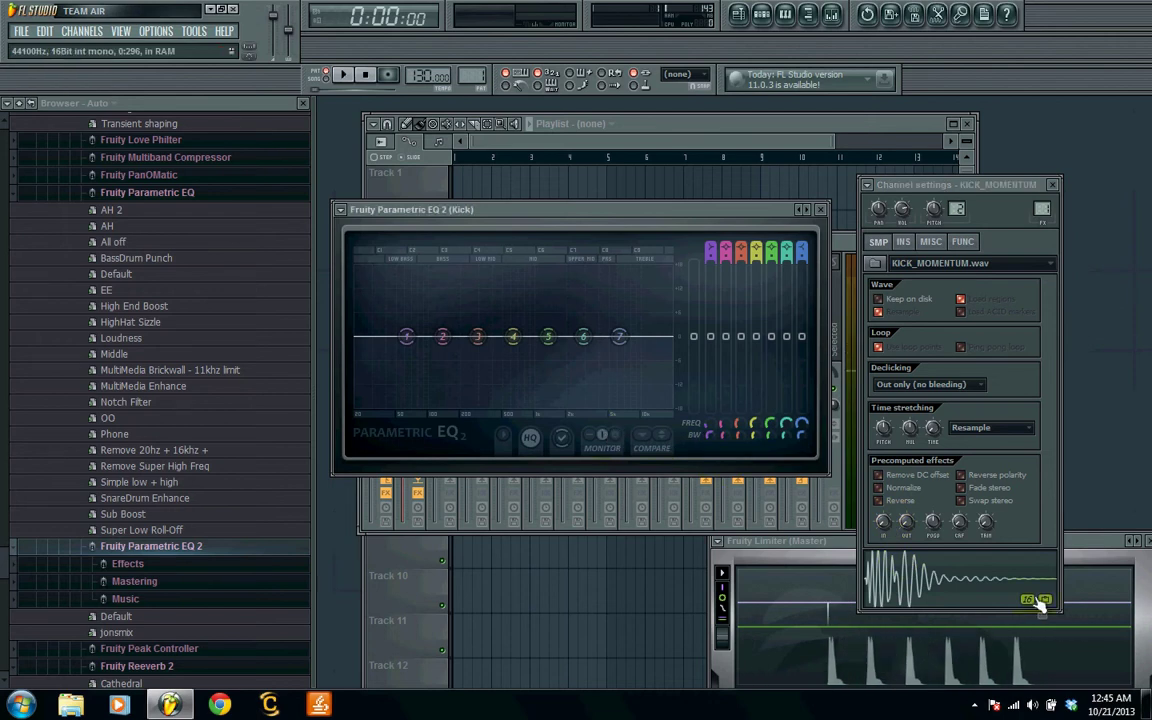
pyautogui.click(920, 583)
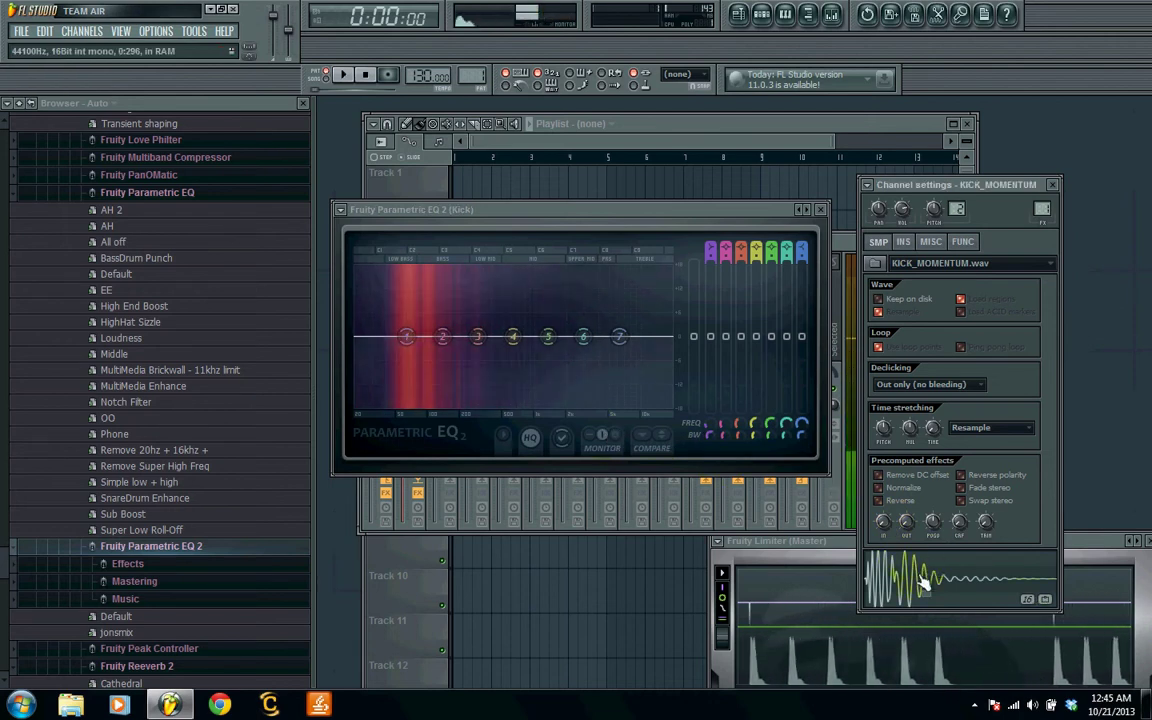
pyautogui.click(619, 443)
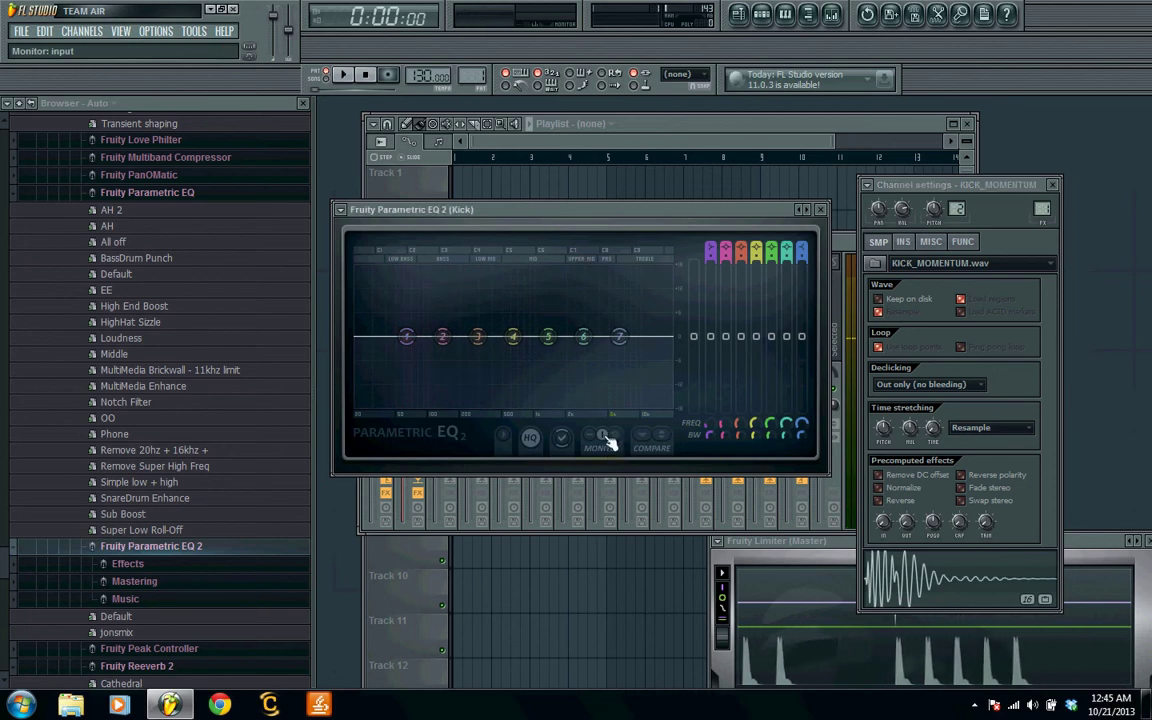
# Play the KICK_MOMENTUM sample repeatedly and examine which frequency ranges it occupies in the EQ's output spectrum
pyautogui.click(938, 580)
pyautogui.click(938, 580)
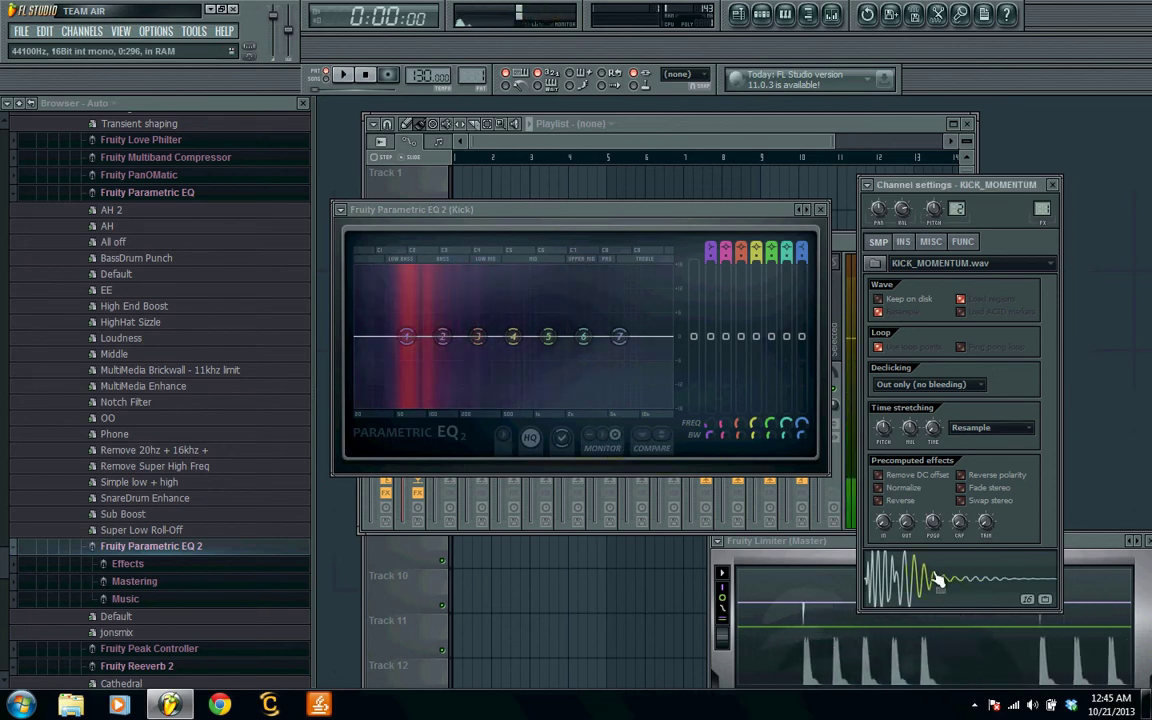
pyautogui.click(938, 580)
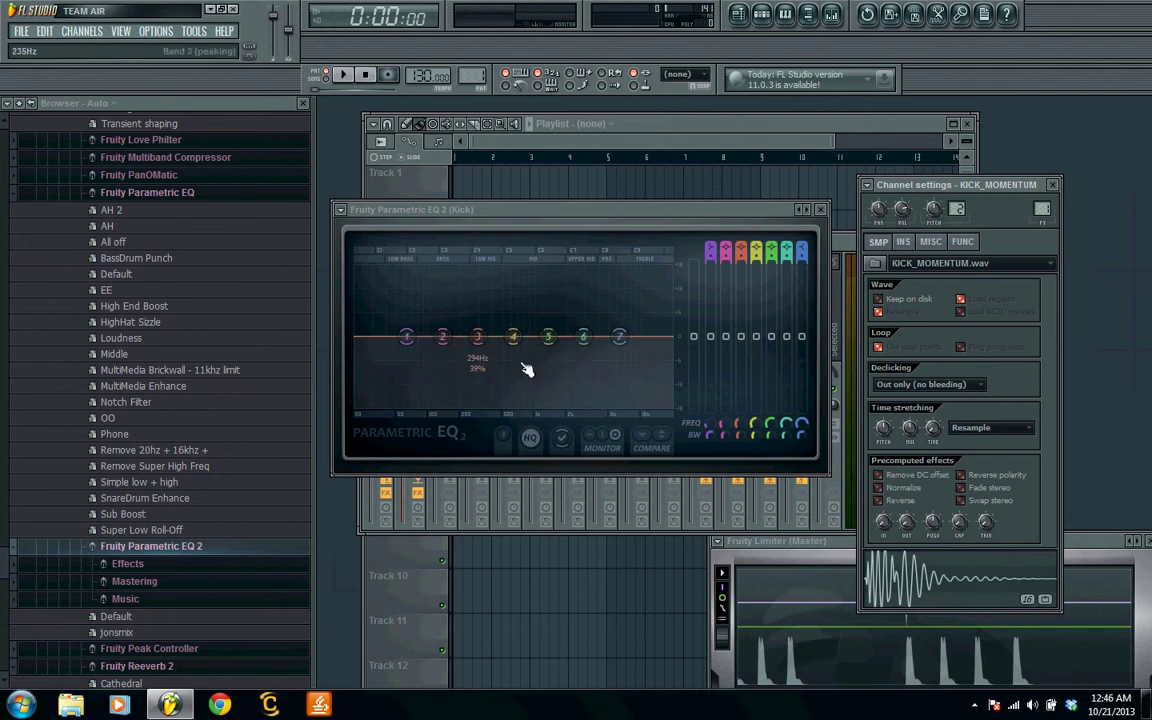
pyautogui.click(925, 597)
pyautogui.click(925, 597)
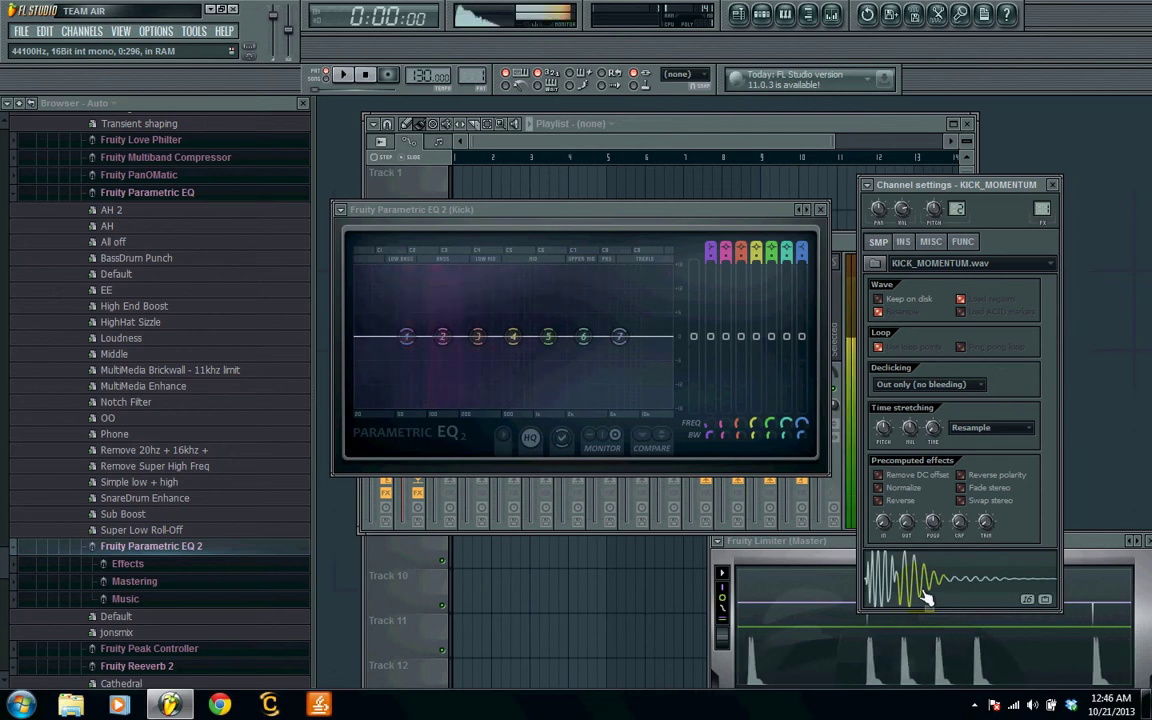
pyautogui.click(925, 597)
pyautogui.click(925, 597)
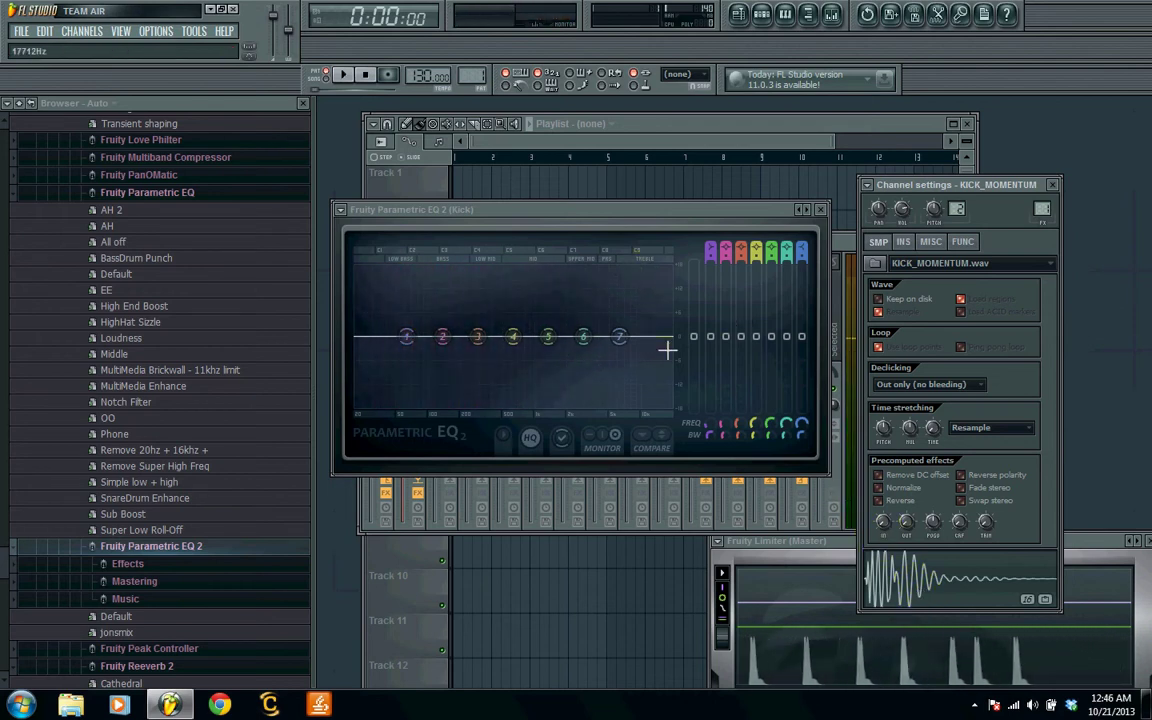
pyautogui.click(896, 574)
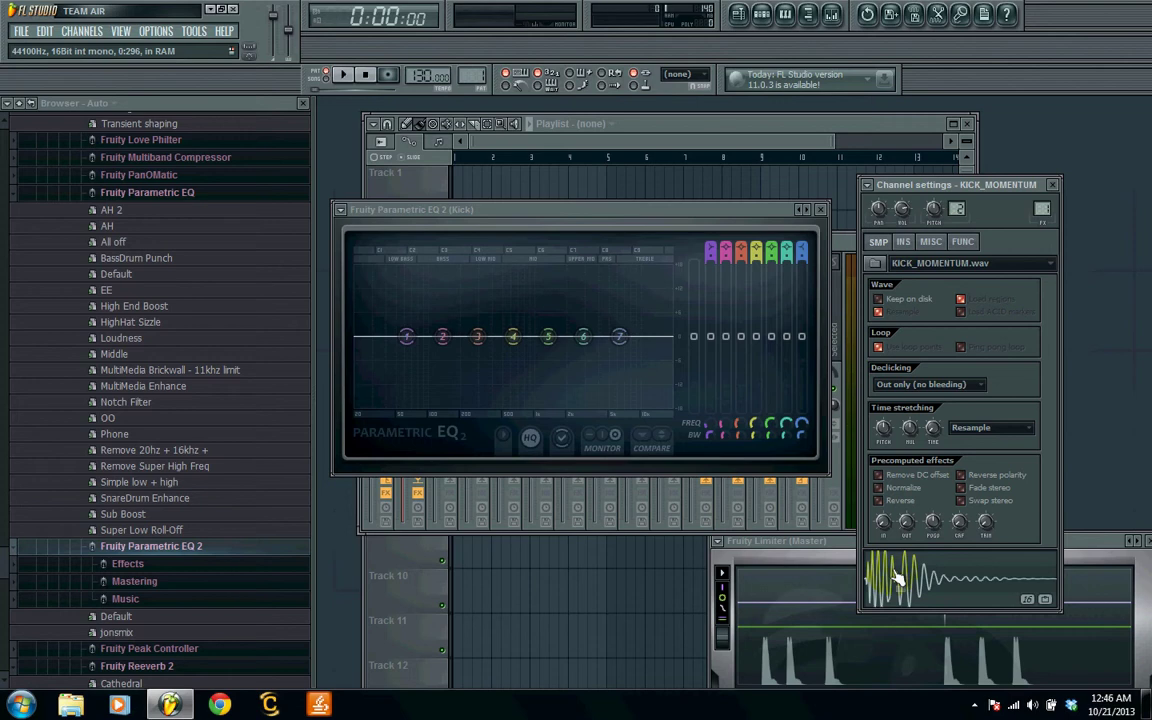
pyautogui.click(898, 577)
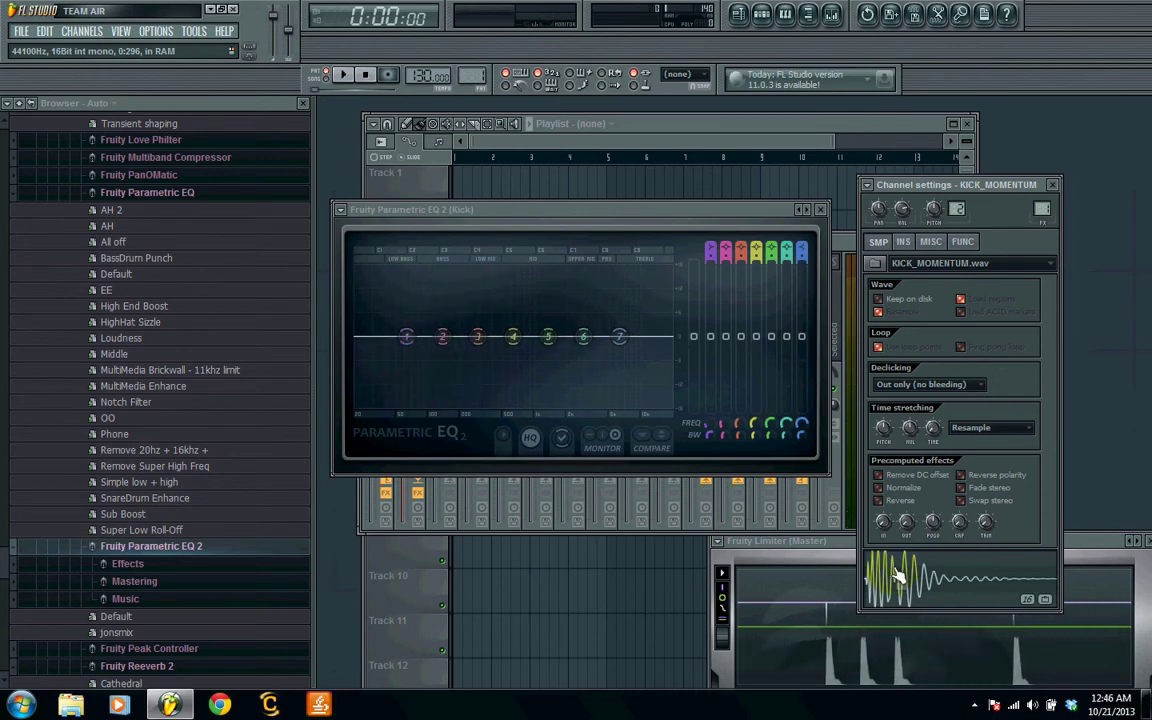
pyautogui.click(898, 577)
pyautogui.click(898, 577)
pyautogui.click(898, 577)
pyautogui.click(898, 577)
pyautogui.click(898, 577)
pyautogui.click(898, 577)
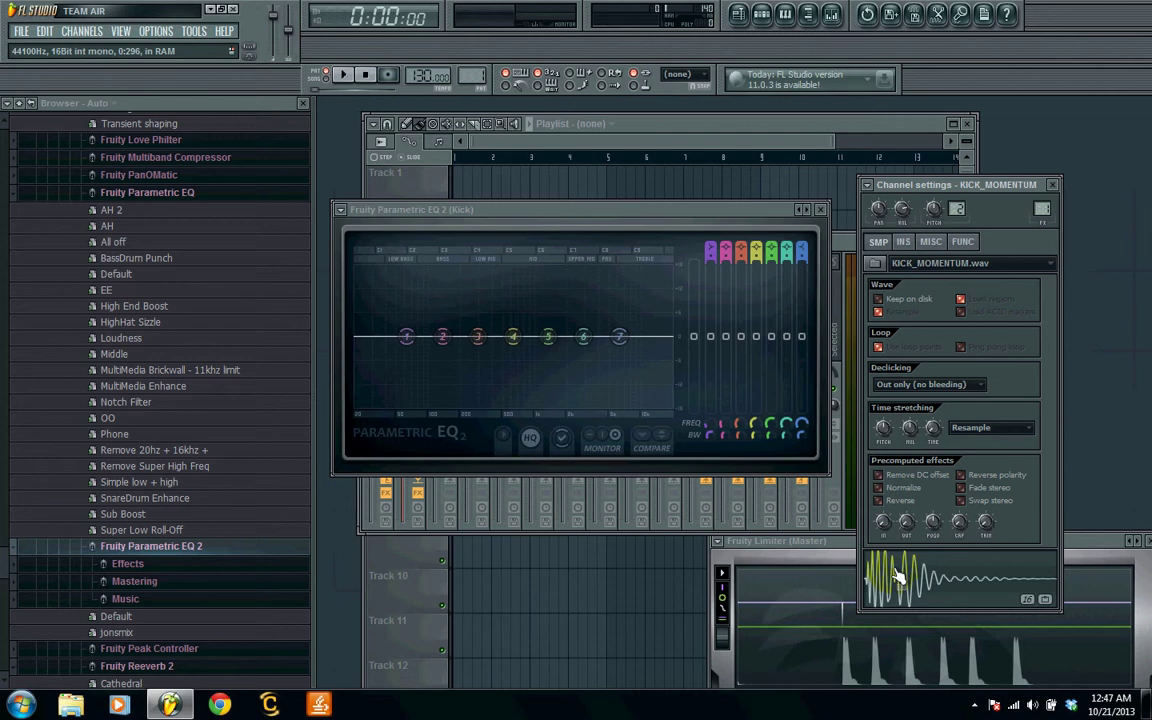
# Replay the kick and compare its spectrum with the positions of the higher EQ bands to find frequencies it leaves unused
pyautogui.click(897, 577)
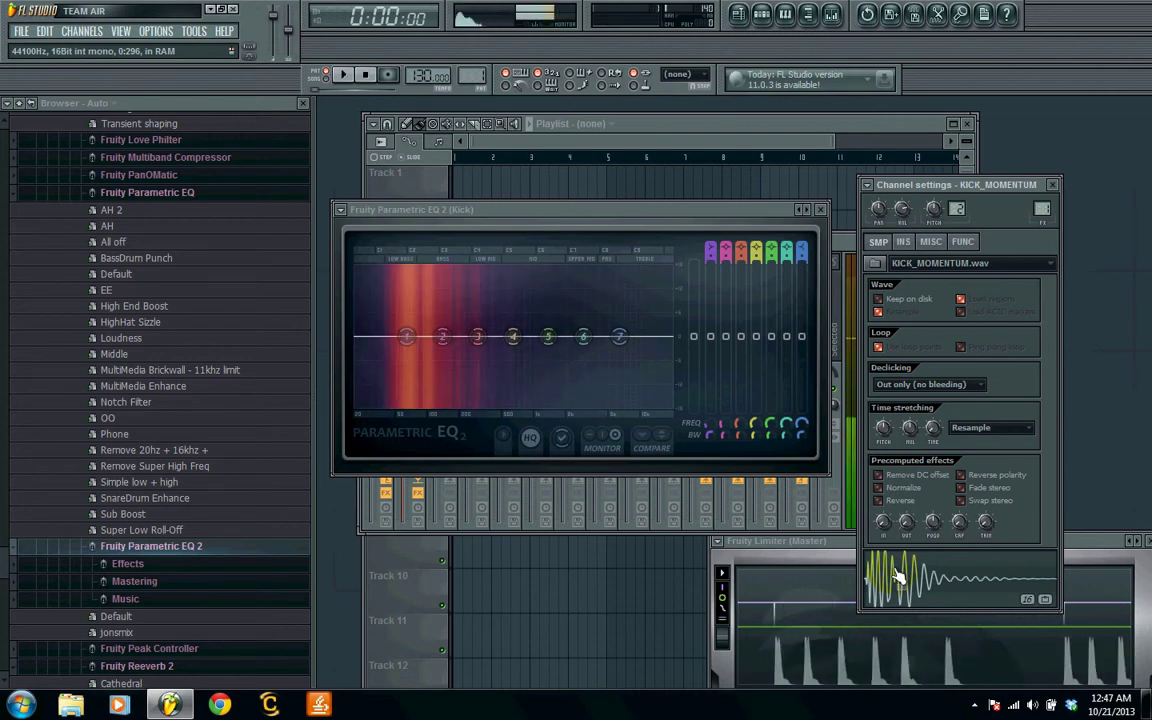
pyautogui.click(897, 577)
pyautogui.click(897, 577)
pyautogui.click(897, 577)
pyautogui.click(897, 577)
pyautogui.click(897, 577)
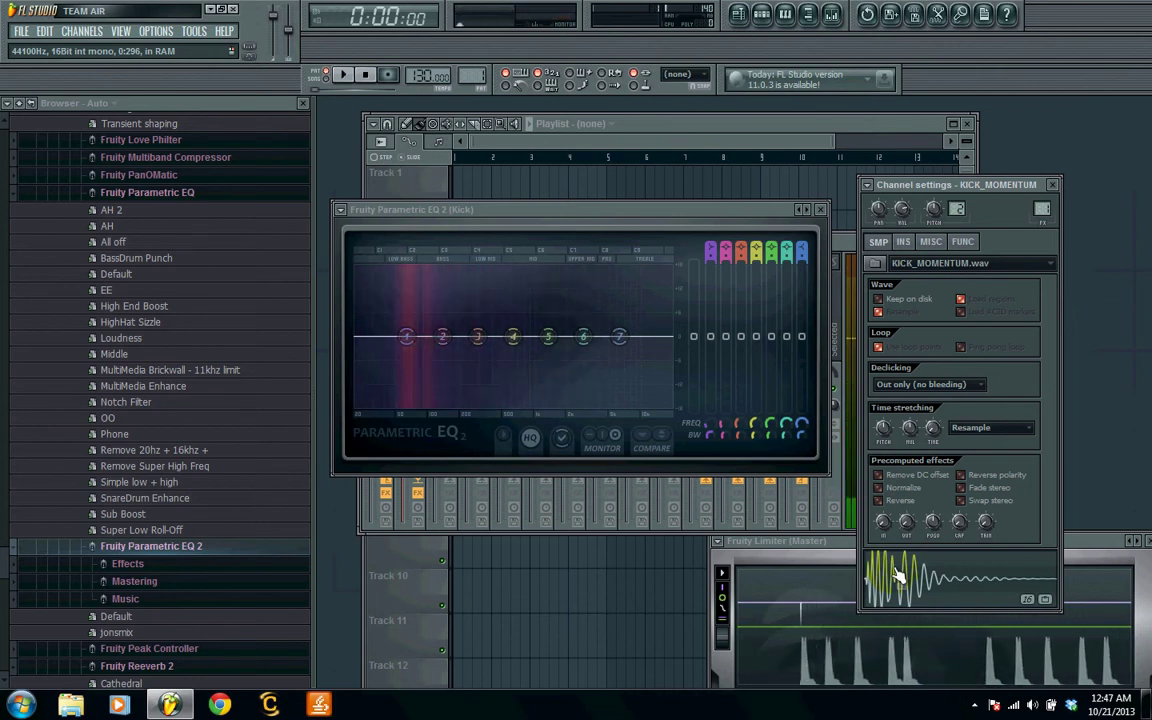
pyautogui.moveTo(617, 328)
pyautogui.click(905, 577)
pyautogui.click(905, 577)
pyautogui.click(905, 577)
pyautogui.click(905, 577)
pyautogui.click(905, 577)
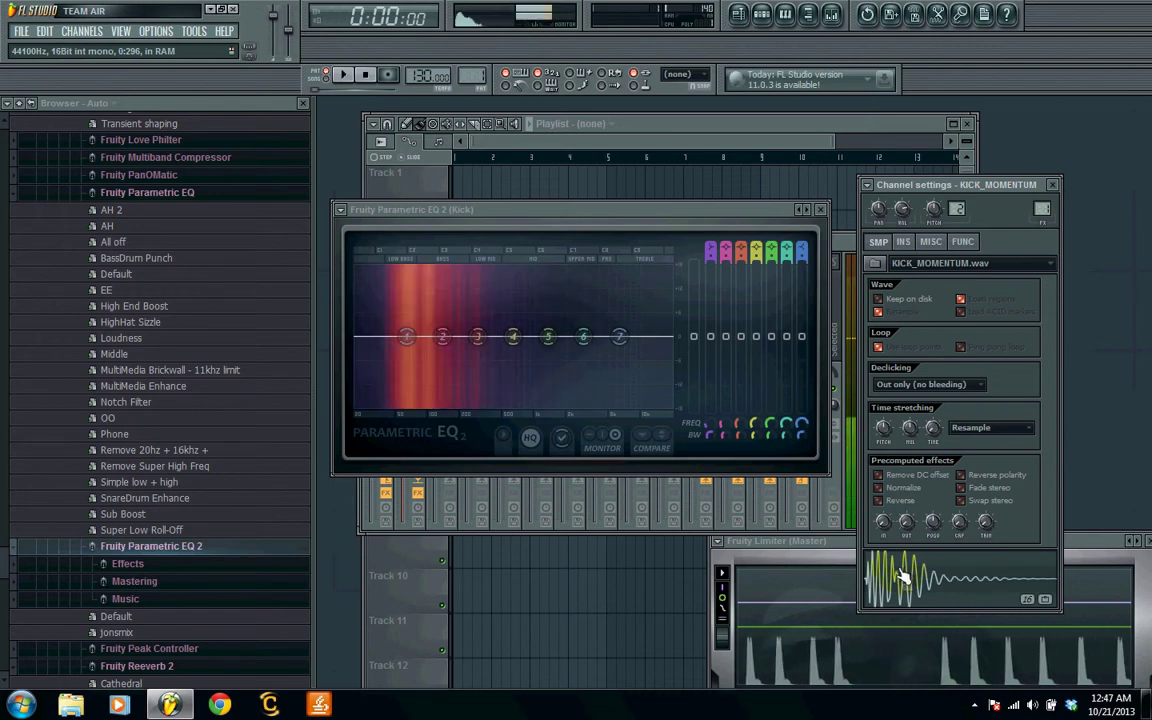
# Lower bands 5, 6 and 7 of the Kick EQ progressively to form a slope rolling off the high frequencies
pyautogui.moveTo(619, 336); pyautogui.dragTo(612, 394)
pyautogui.moveTo(583, 336); pyautogui.dragTo(582, 376)
pyautogui.moveTo(548, 336); pyautogui.dragTo(599, 382)
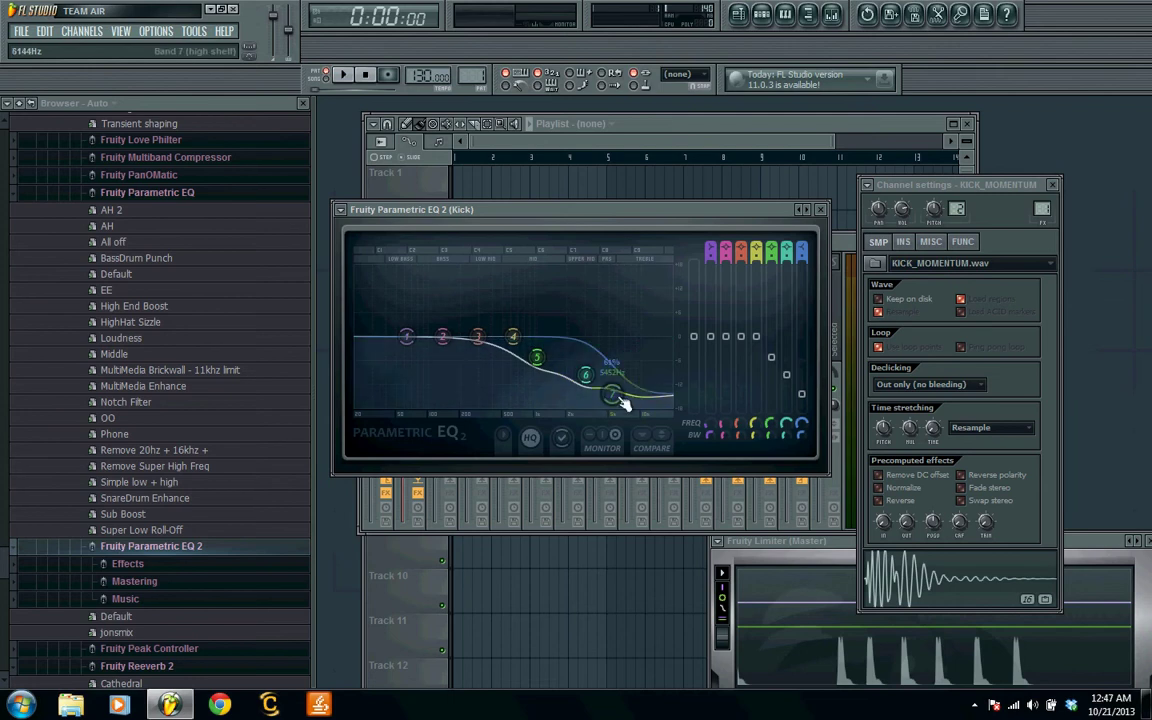
# Play the kick repeatedly to hear the high-frequency cut and check the filtered spectrum in the EQ
pyautogui.click(932, 584)
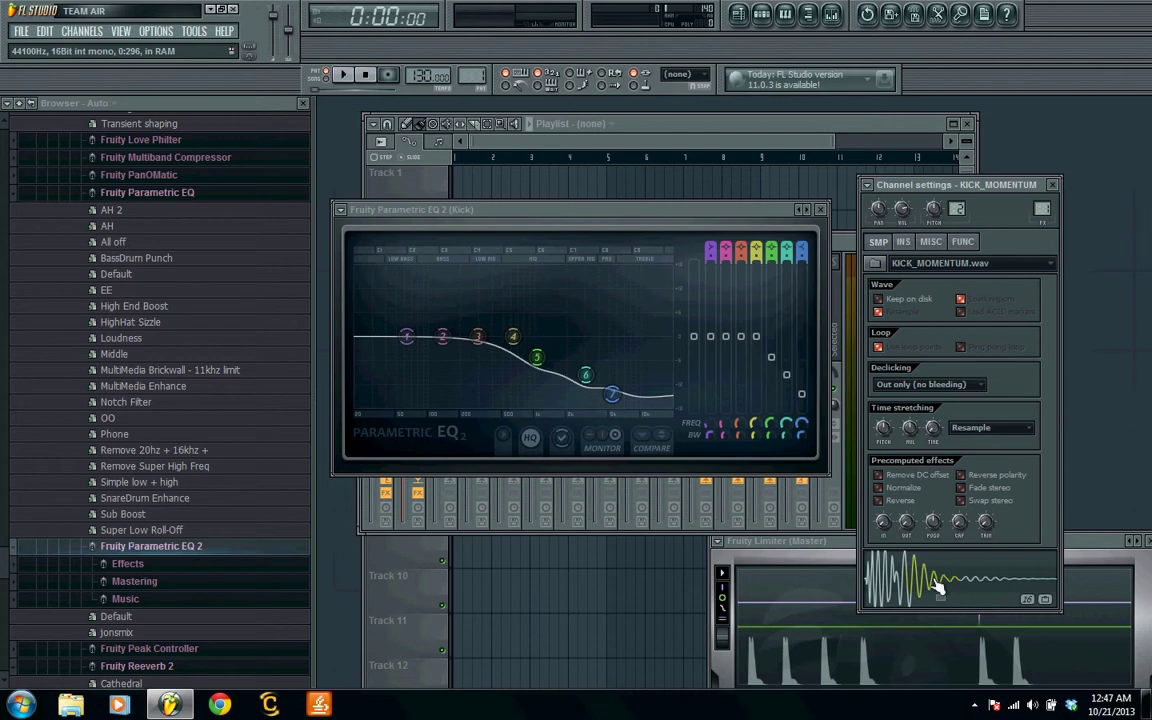
pyautogui.click(937, 586)
pyautogui.click(937, 586)
pyautogui.click(938, 585)
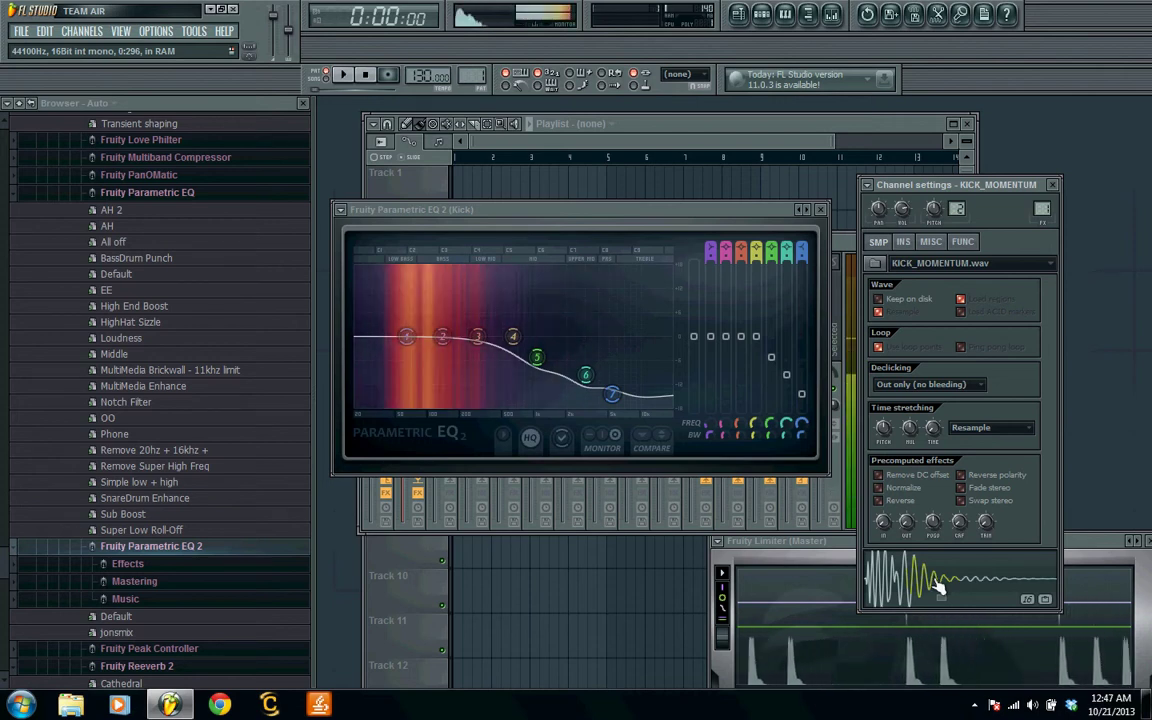
pyautogui.click(937, 586)
pyautogui.click(937, 586)
pyautogui.click(937, 586)
pyautogui.click(937, 586)
pyautogui.click(937, 586)
pyautogui.click(937, 586)
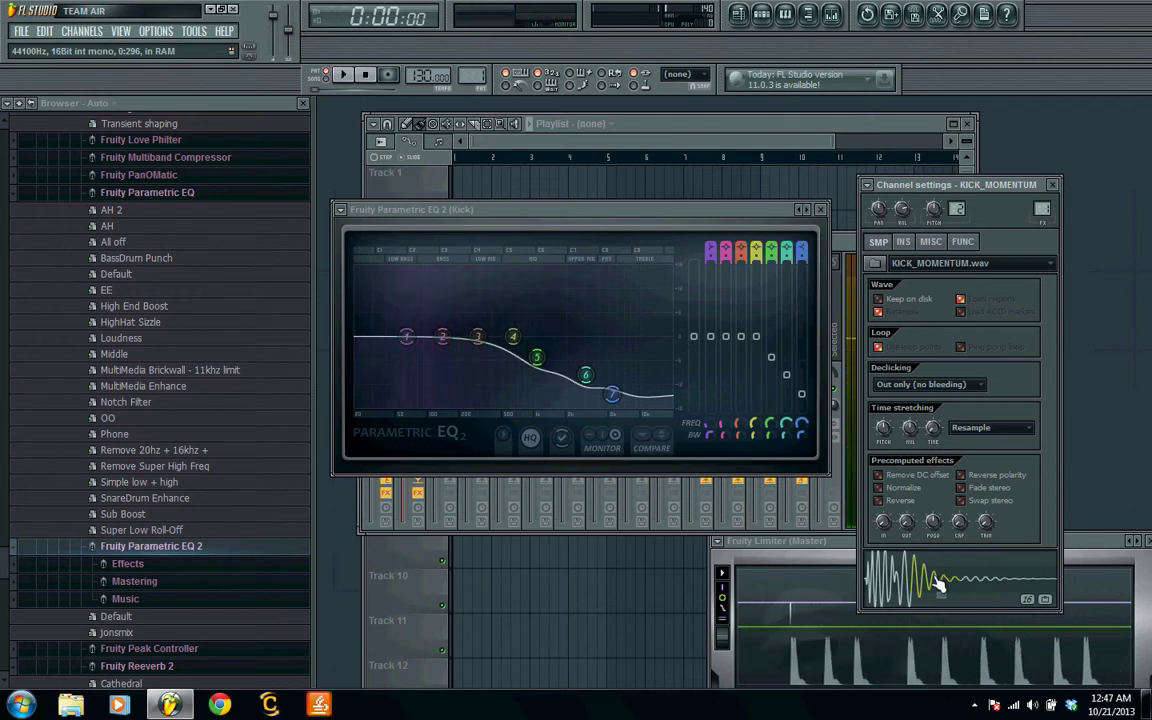
pyautogui.click(937, 586)
pyautogui.click(937, 586)
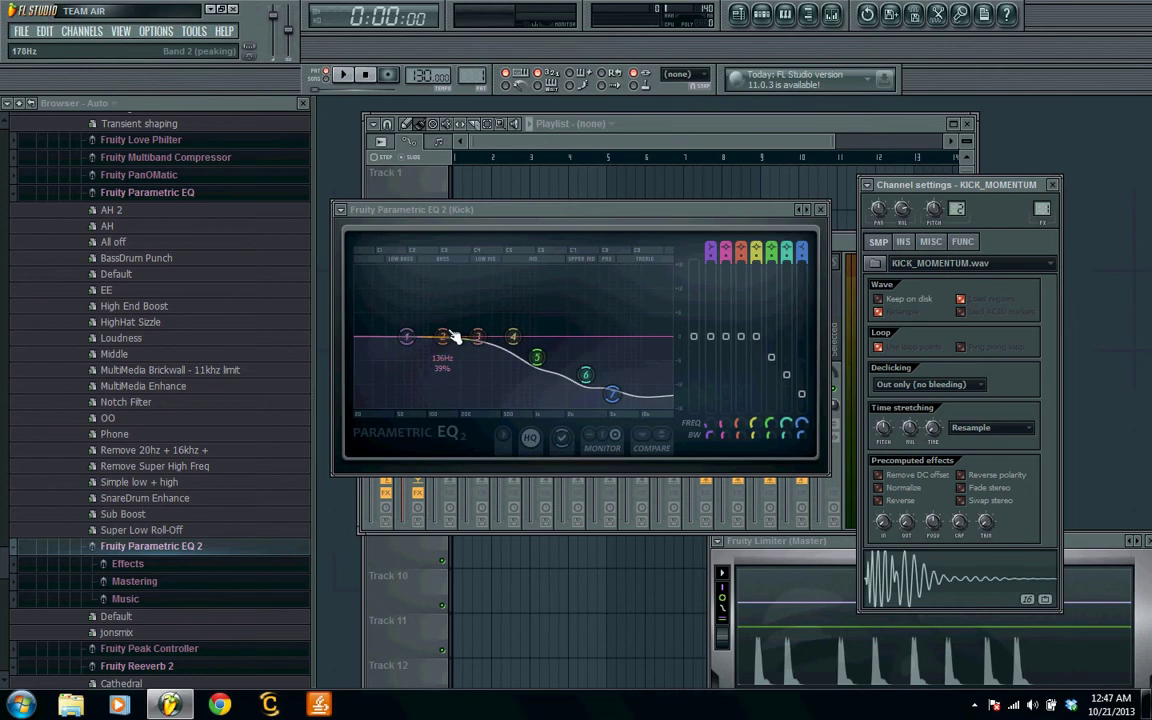
# Slightly boost band 2 at about 136 Hz and band 3 at about 302 Hz, and cut band 1 at the lowest frequencies
pyautogui.moveTo(442, 336); pyautogui.dragTo(483, 333)
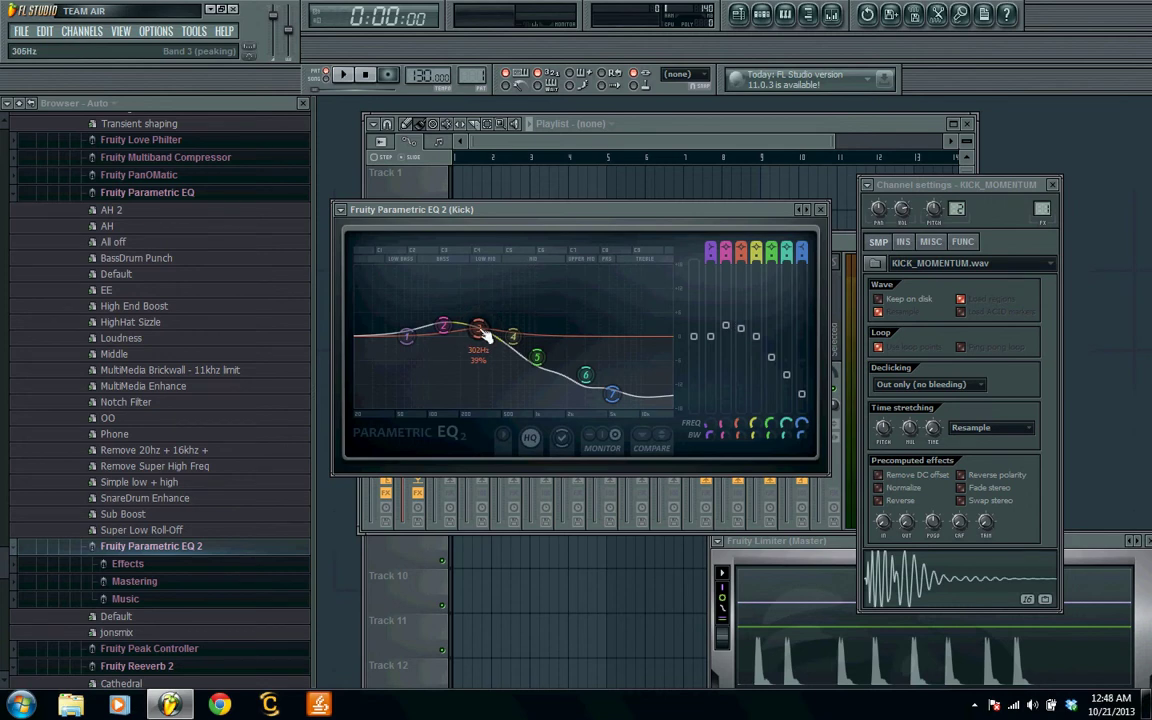
pyautogui.click(446, 330)
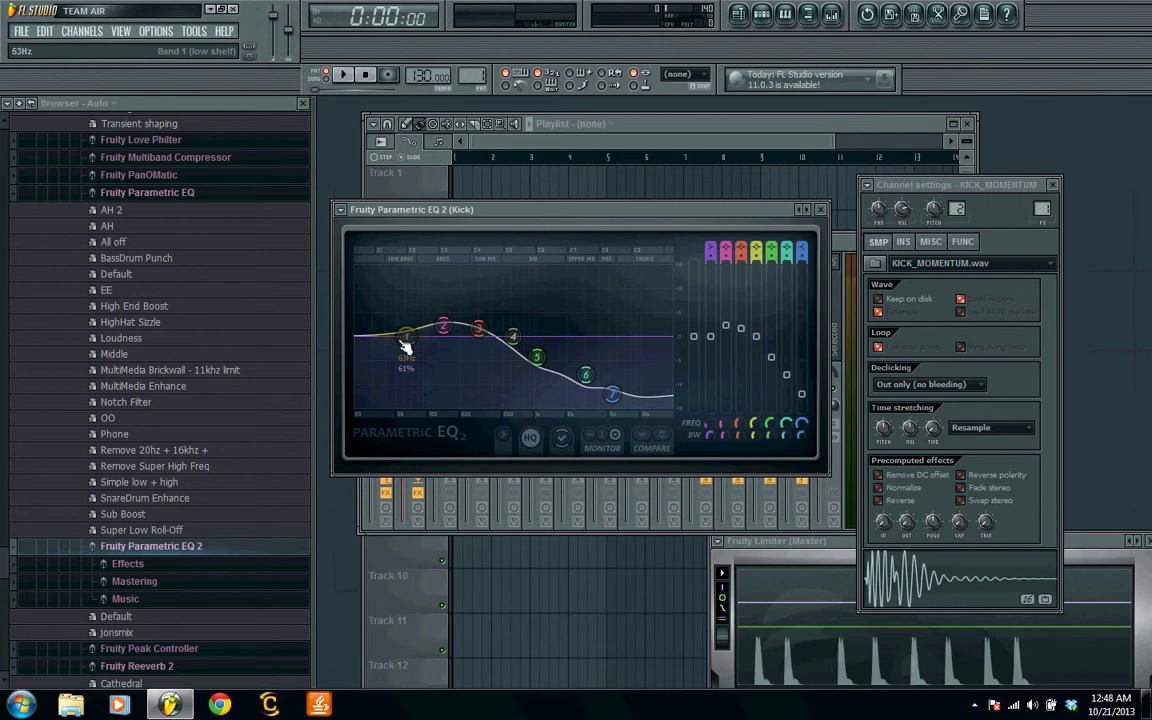
pyautogui.moveTo(405, 345); pyautogui.dragTo(360, 377)
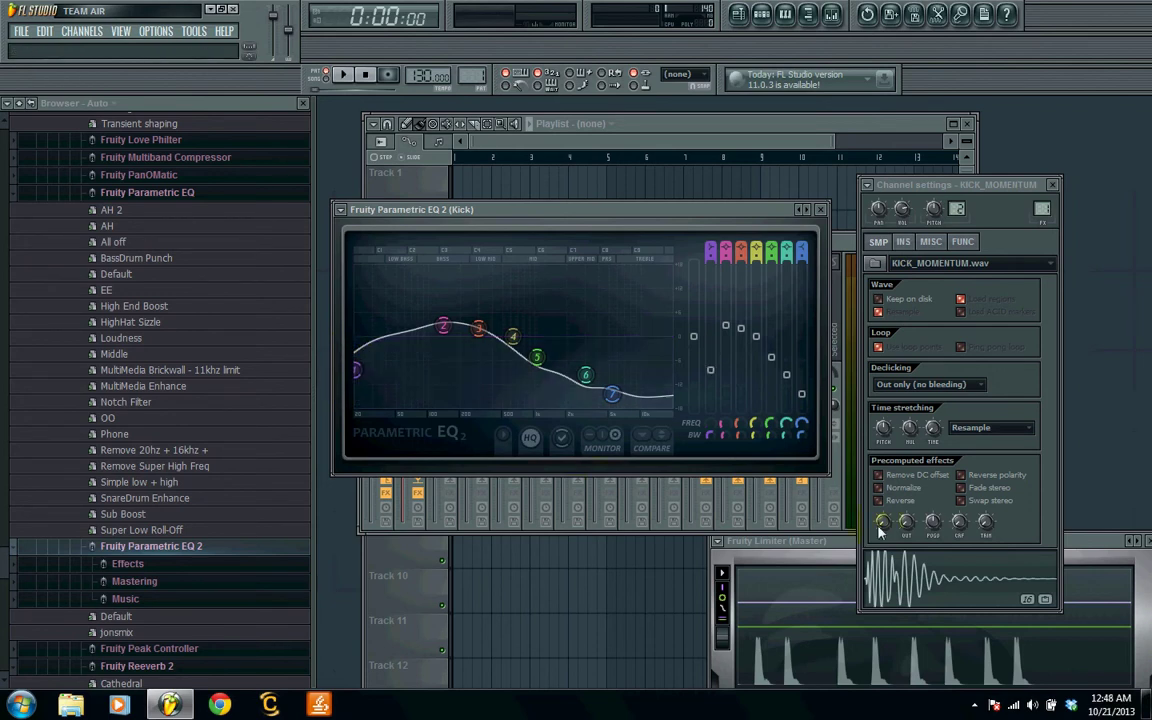
# Play the kick repeatedly to judge the full EQ curve with its low cut, bass boost and high roll-off
pyautogui.click(909, 566)
pyautogui.click(909, 566)
pyautogui.click(909, 566)
pyautogui.click(909, 566)
pyautogui.click(909, 566)
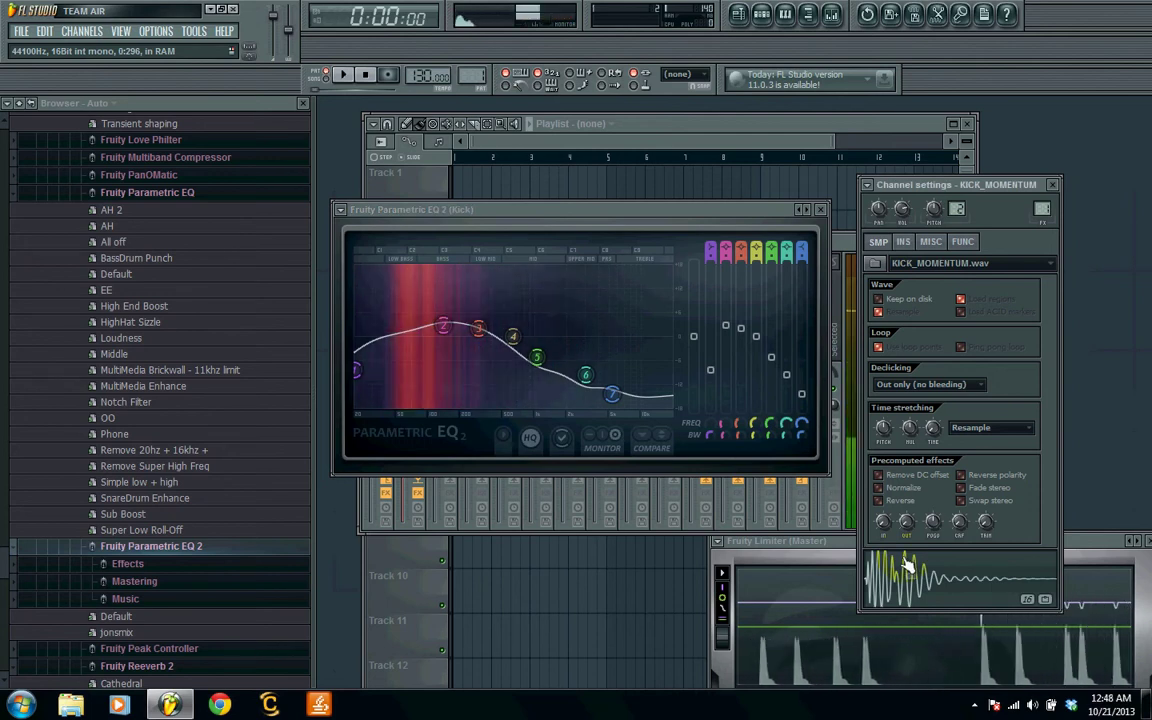
pyautogui.click(909, 566)
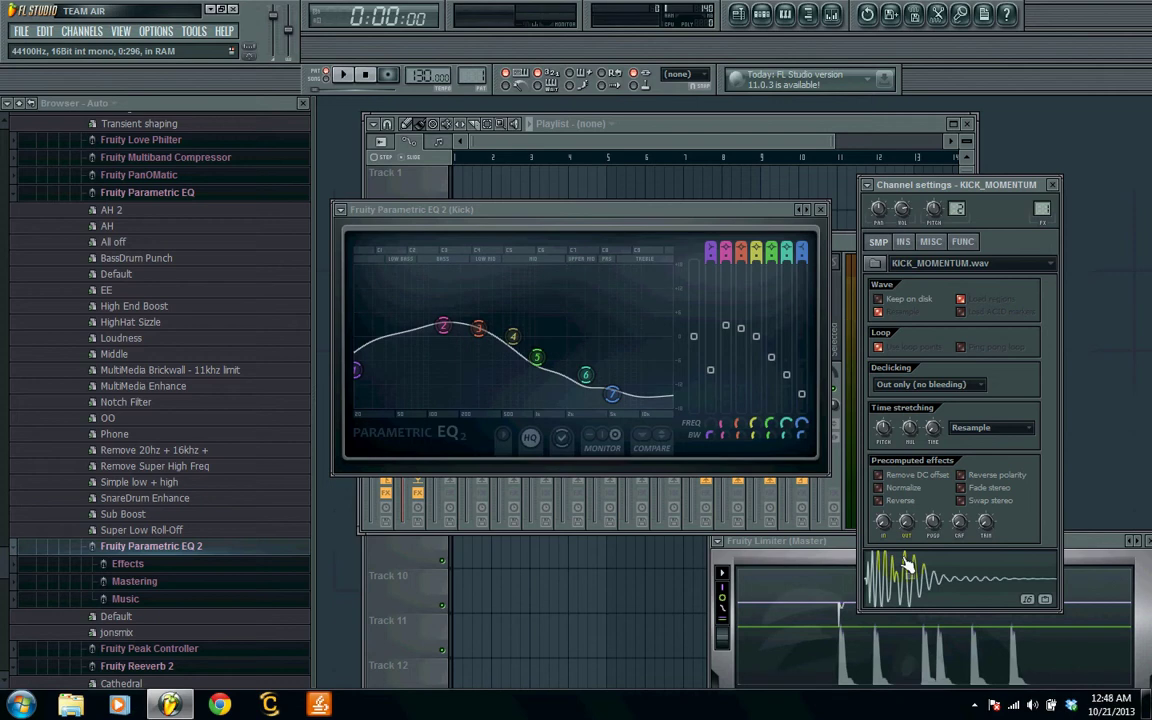
pyautogui.click(909, 566)
pyautogui.click(909, 566)
pyautogui.click(909, 566)
pyautogui.click(909, 566)
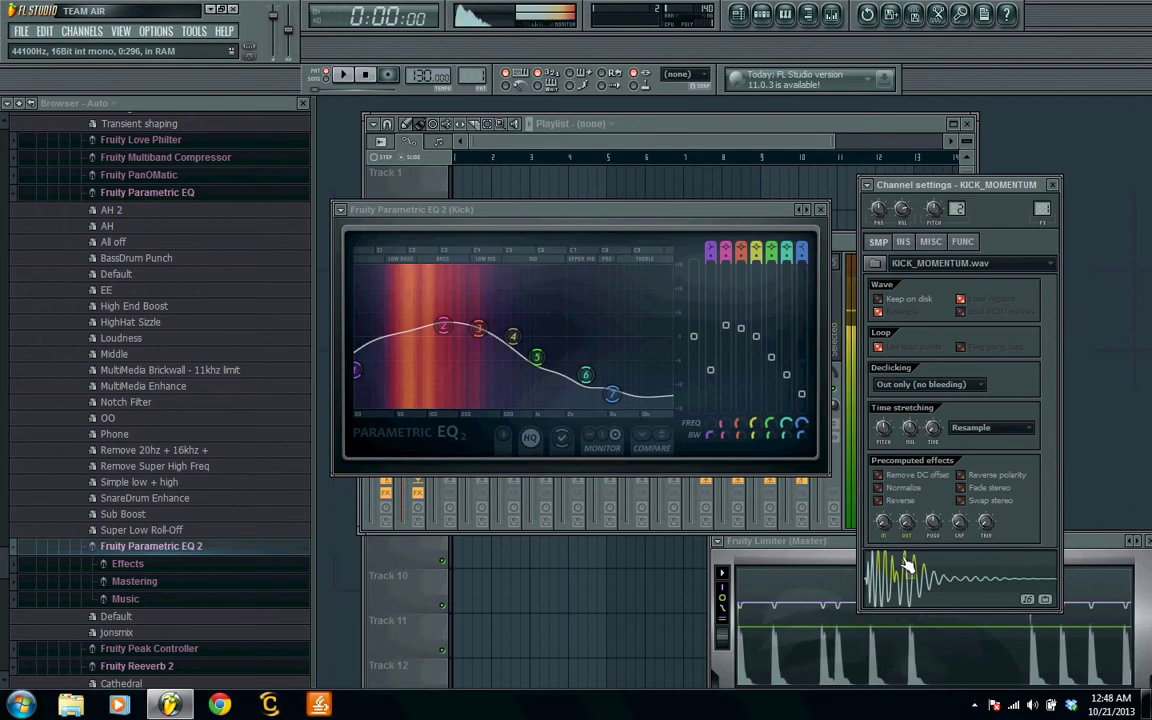
pyautogui.click(909, 566)
pyautogui.click(909, 566)
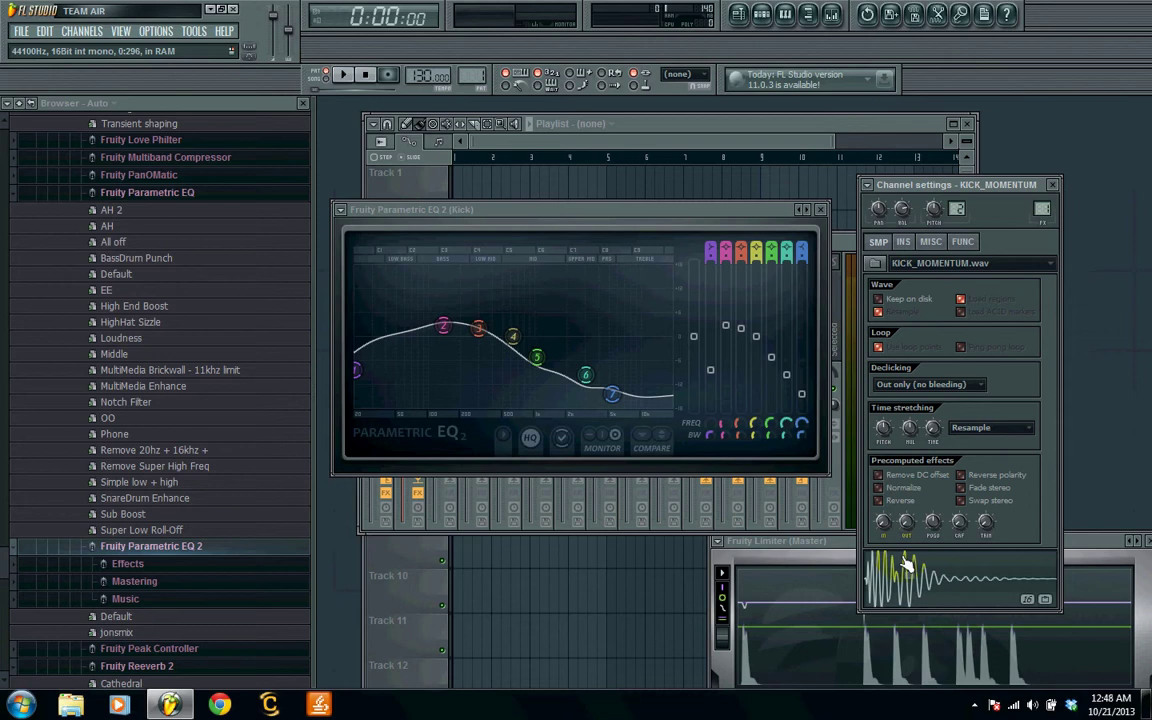
# Show the mixer and lower the volume of Insert 2 and Insert 3 slightly below the Kick track, with Insert 4 lower still
pyautogui.press('F9')
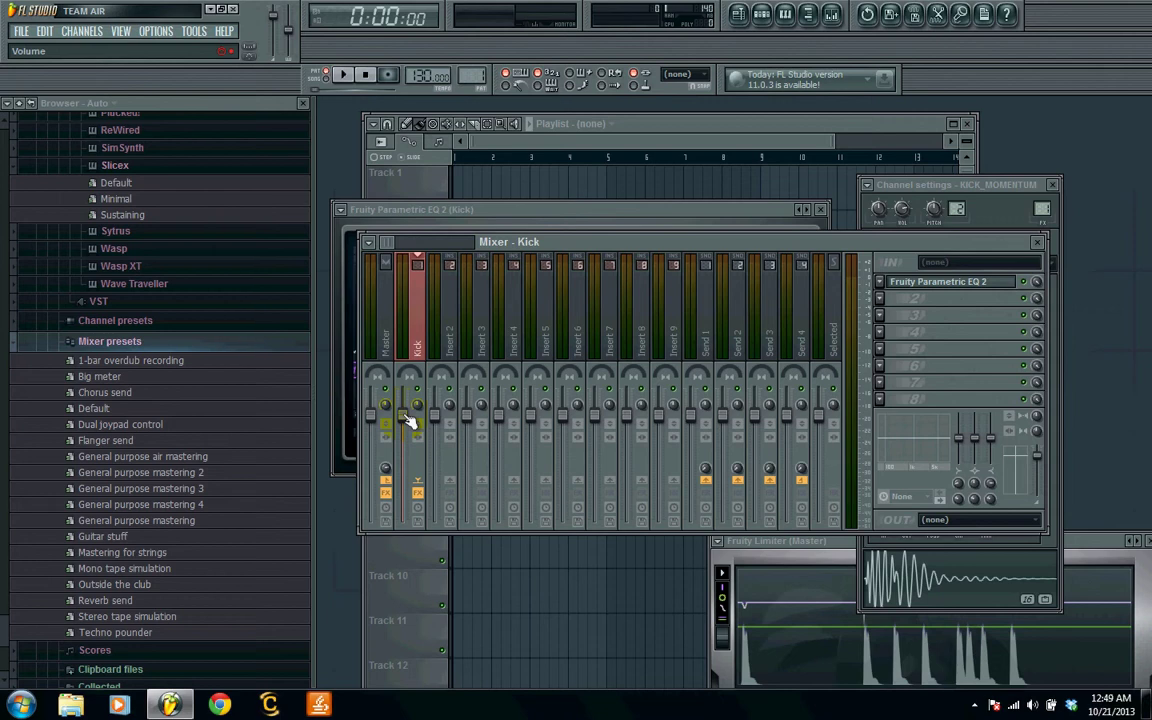
pyautogui.click(452, 330)
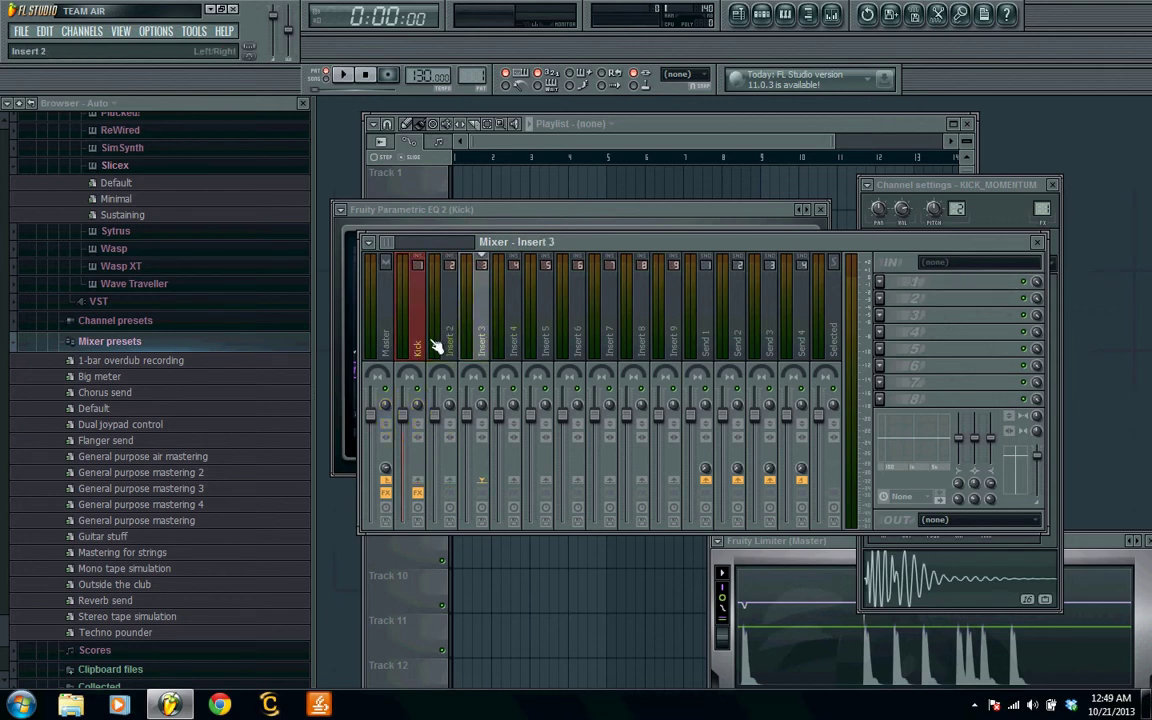
pyautogui.moveTo(434, 415); pyautogui.dragTo(465, 436)
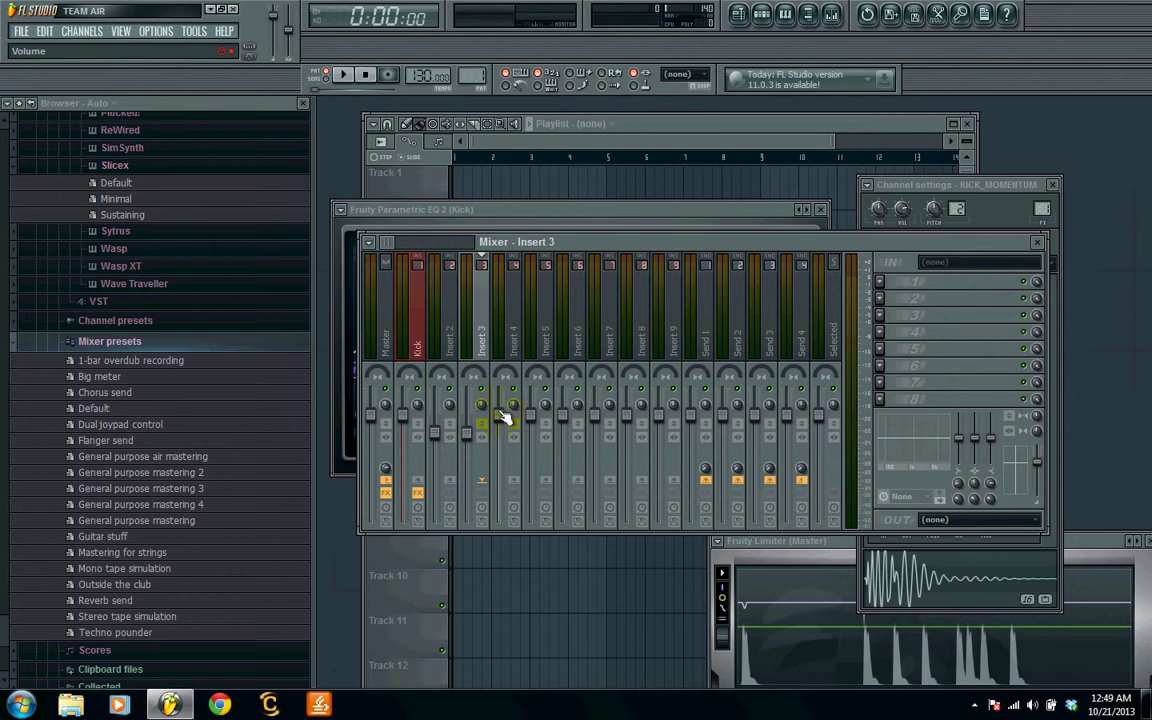
pyautogui.moveTo(505, 416); pyautogui.dragTo(504, 458)
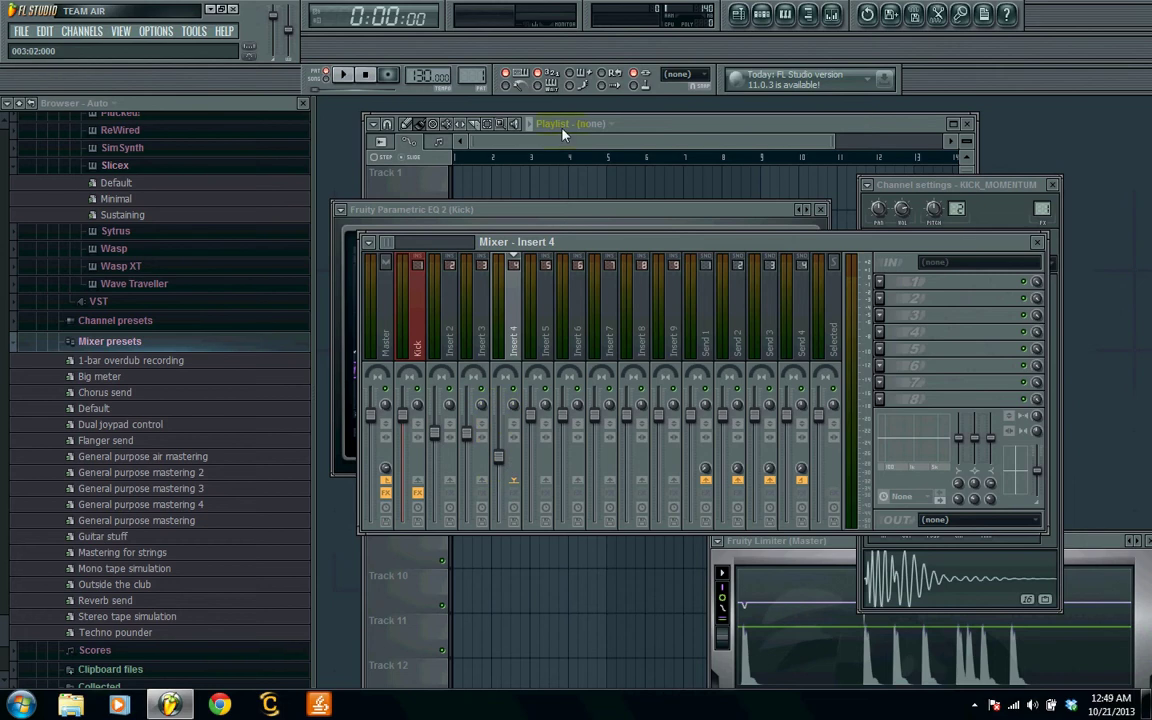
# Open the !llmind BLAP-KIT VOLUME 1 folder within Drum Kits in the sample browser
pyautogui.click(509, 211)
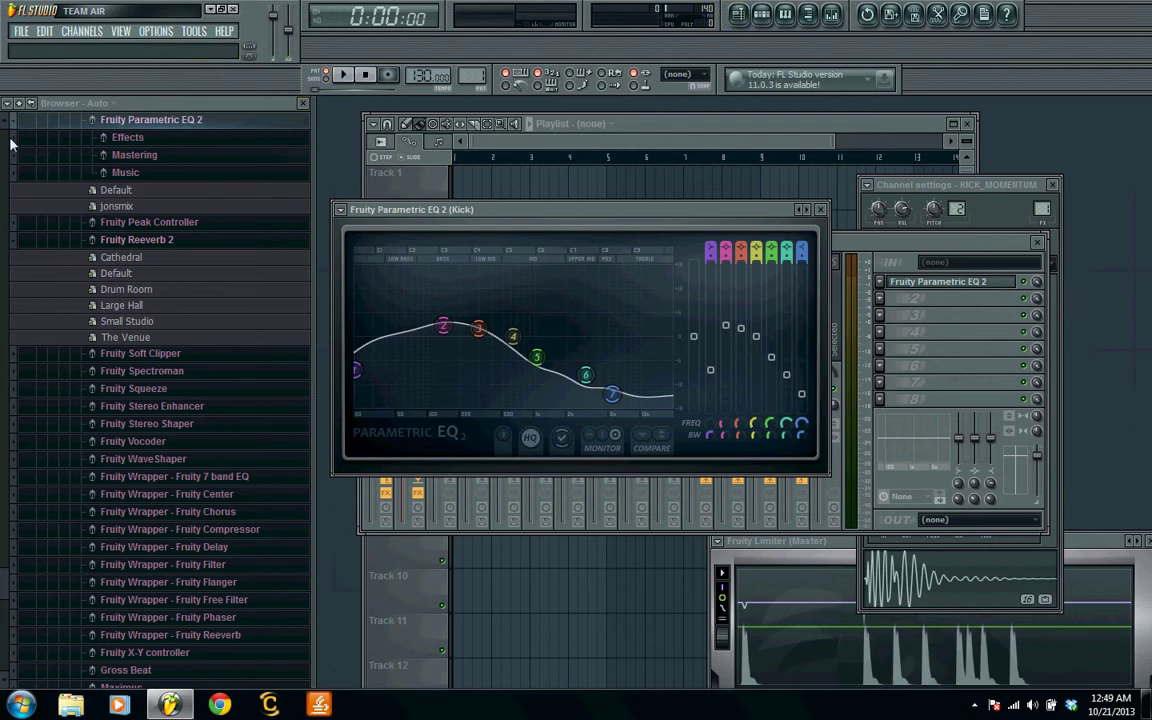
pyautogui.click(7, 103)
pyautogui.click(64, 303)
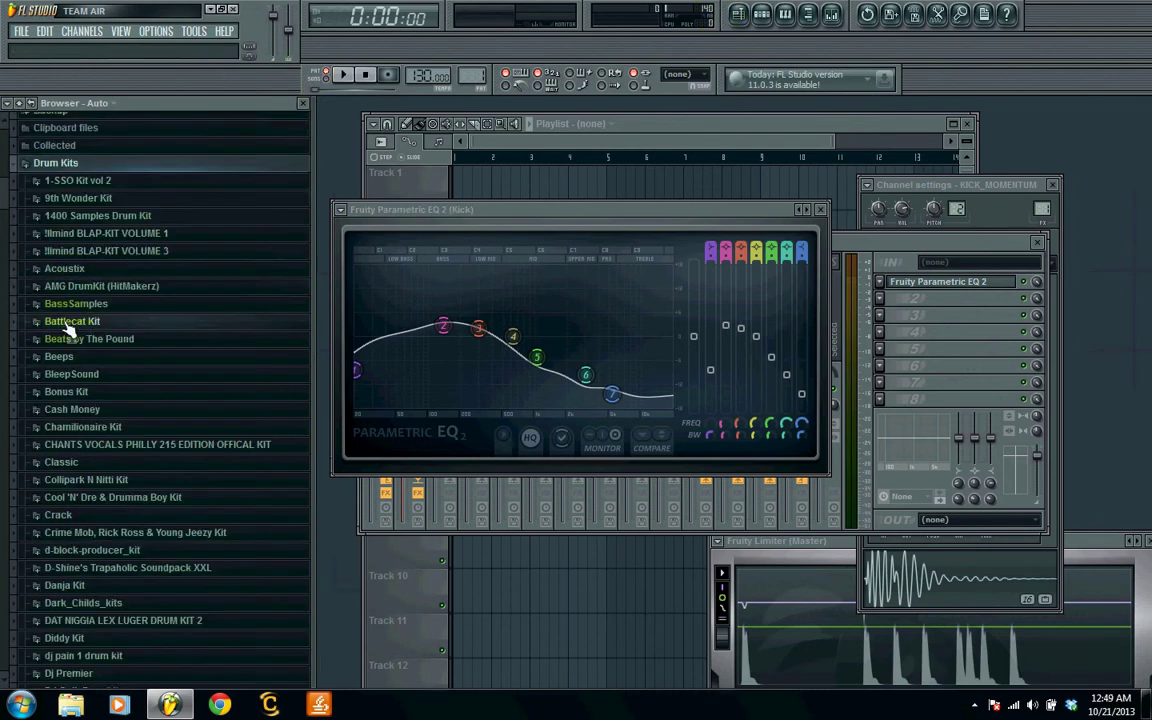
pyautogui.click(143, 192)
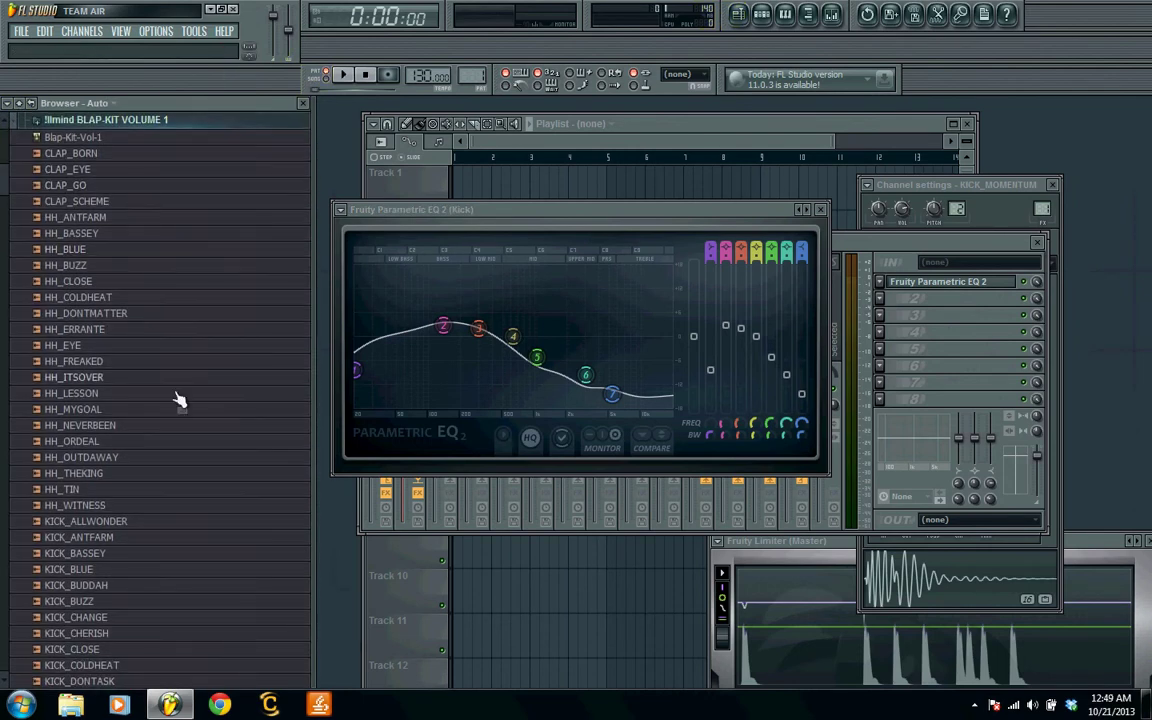
# Audition snares from SNARE_LESSONLEARNED to SNARE_NEVERBEEN, and load SNARE_NEVERBEEN into the Clap channel of Pattern 1
pyautogui.moveTo(3, 195); pyautogui.dragTo(145, 338)
pyautogui.click(145, 330)
pyautogui.click(123, 344)
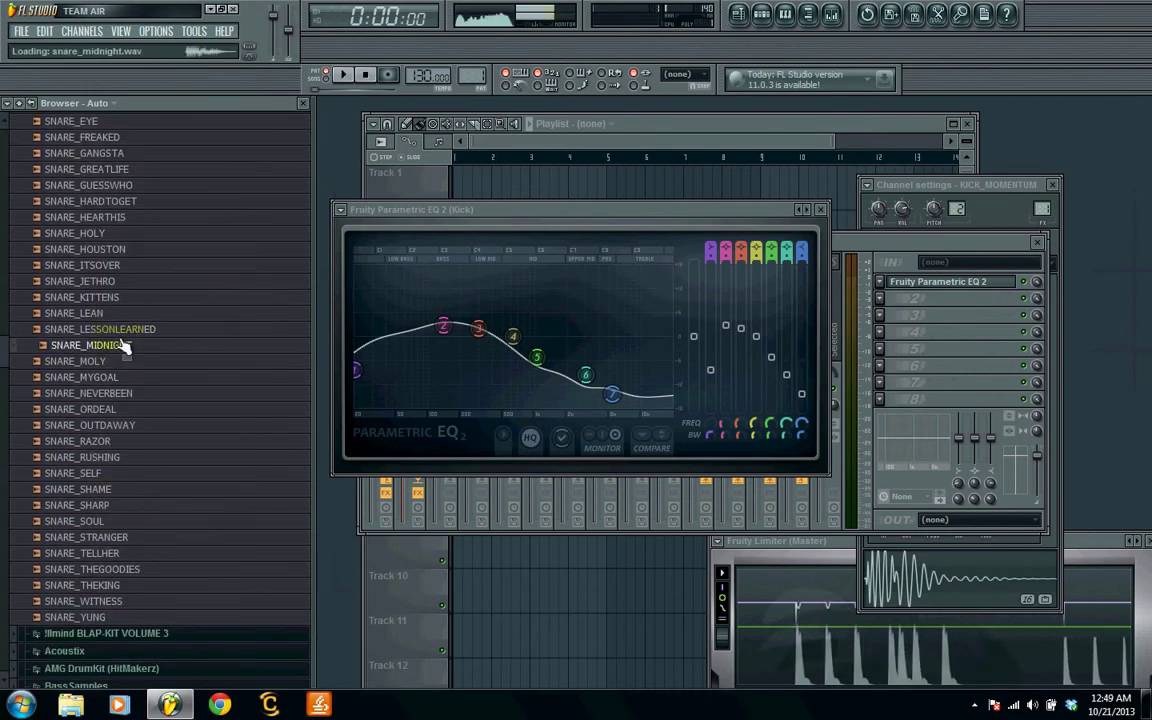
pyautogui.click(121, 361)
pyautogui.click(119, 378)
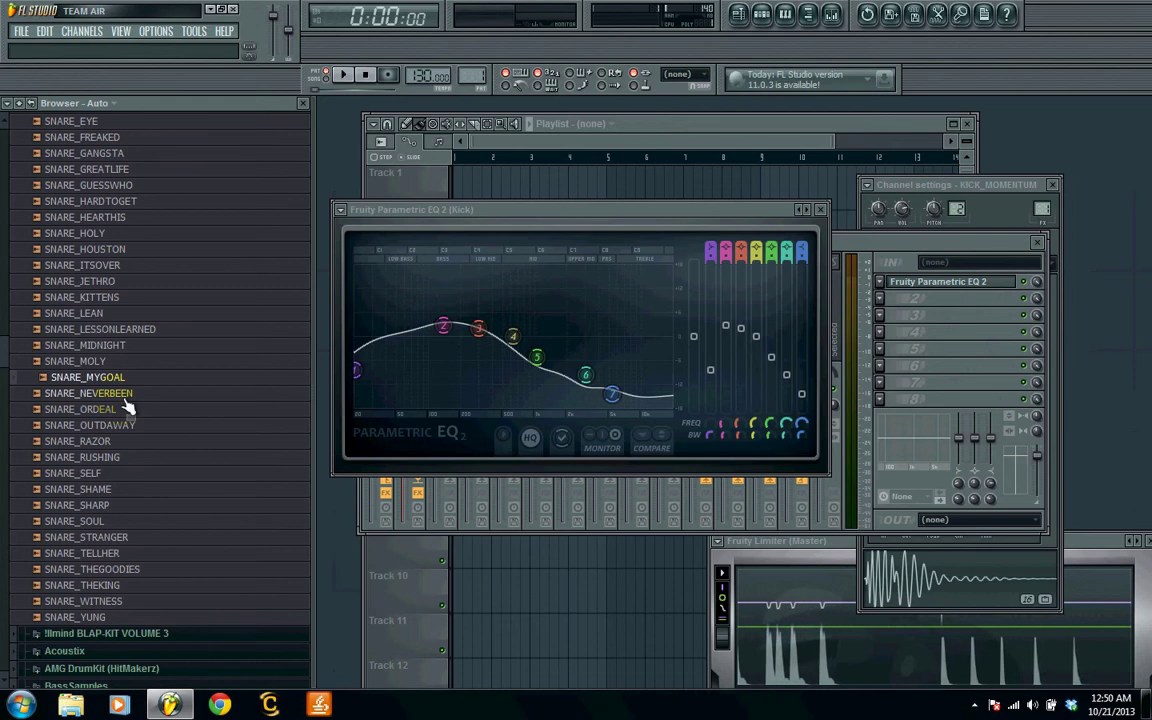
pyautogui.click(124, 398)
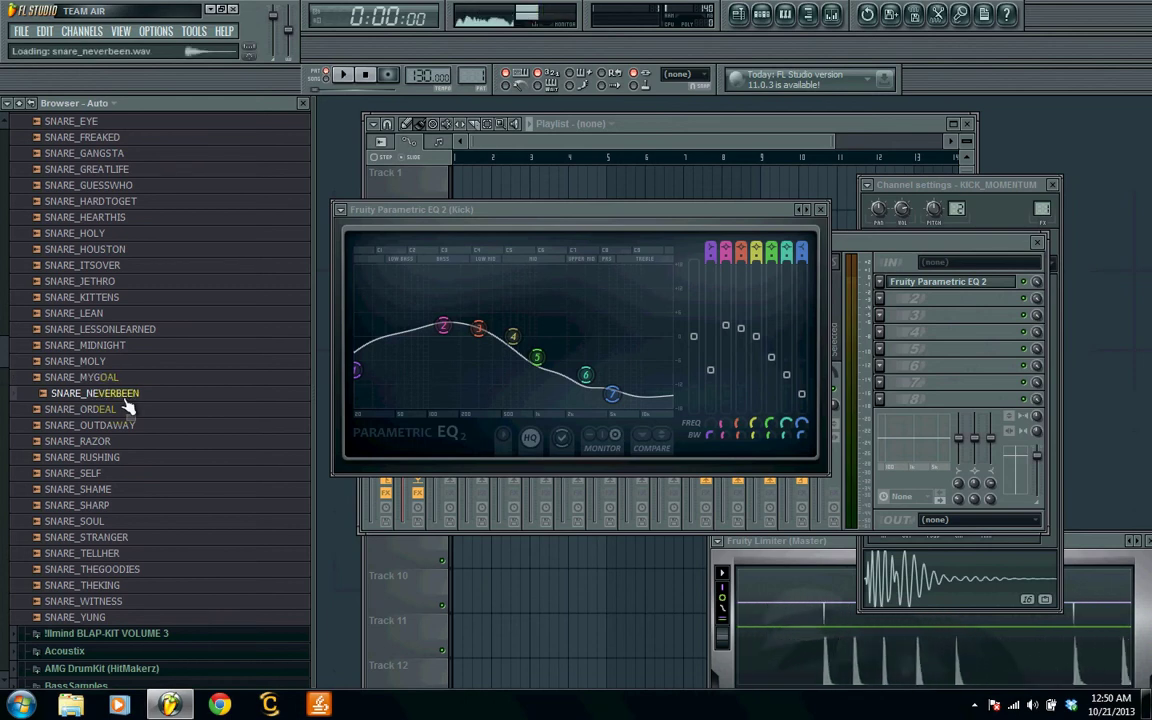
pyautogui.click(761, 14)
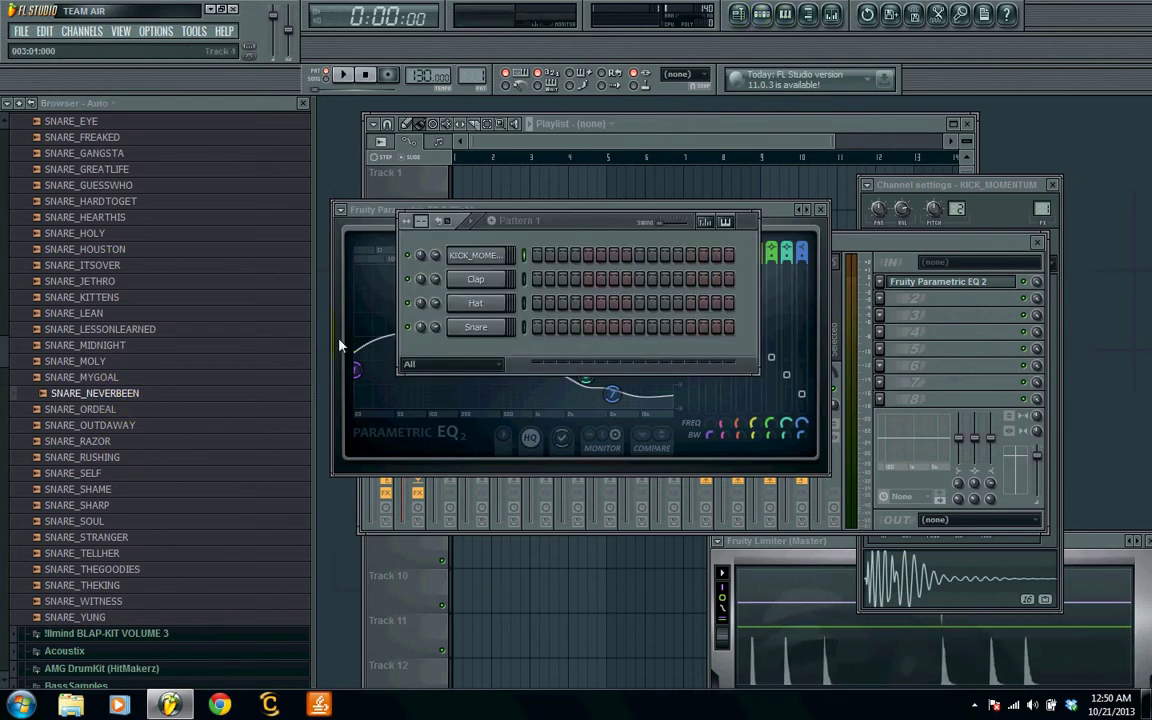
pyautogui.moveTo(97, 400); pyautogui.dragTo(476, 280)
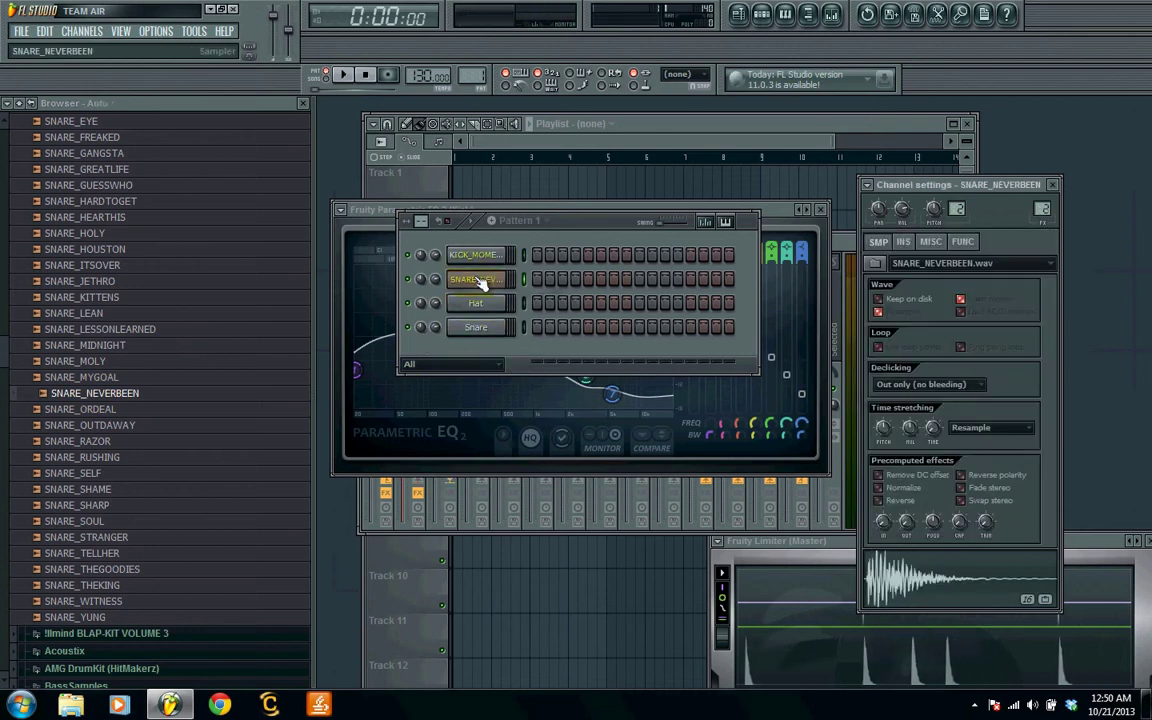
# Rename mixer track Insert 2 as Snare and colour it green
pyautogui.click(832, 14)
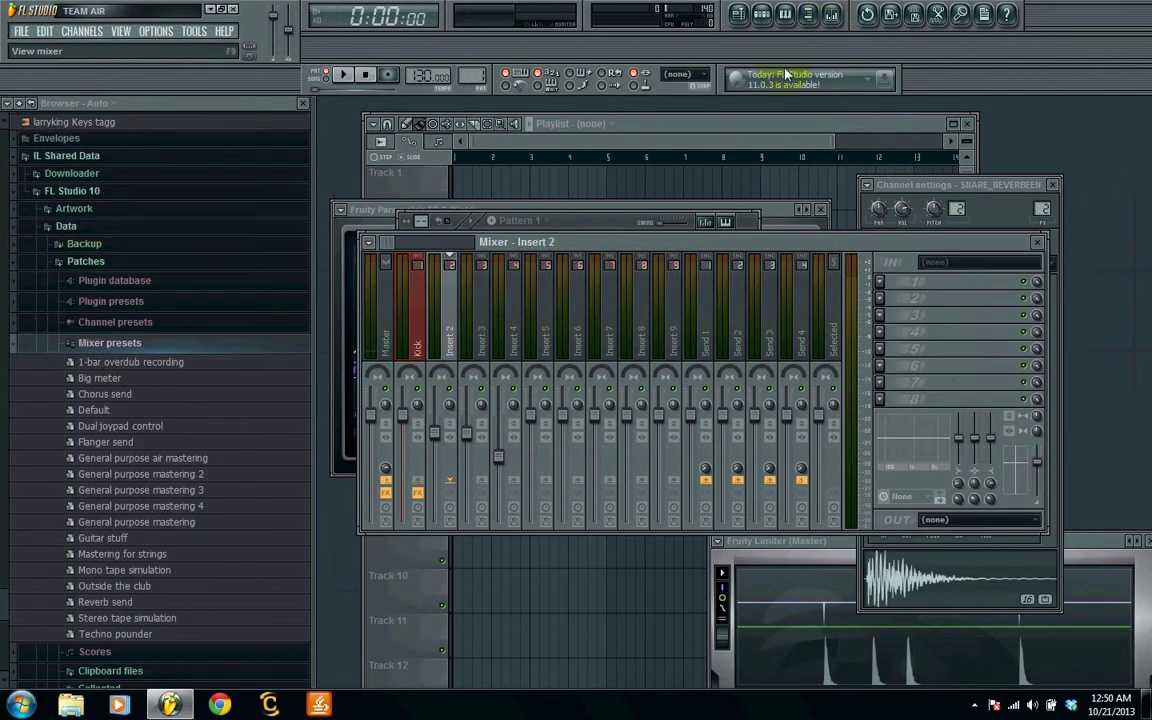
pyautogui.rightClick(463, 341)
pyautogui.click(514, 383)
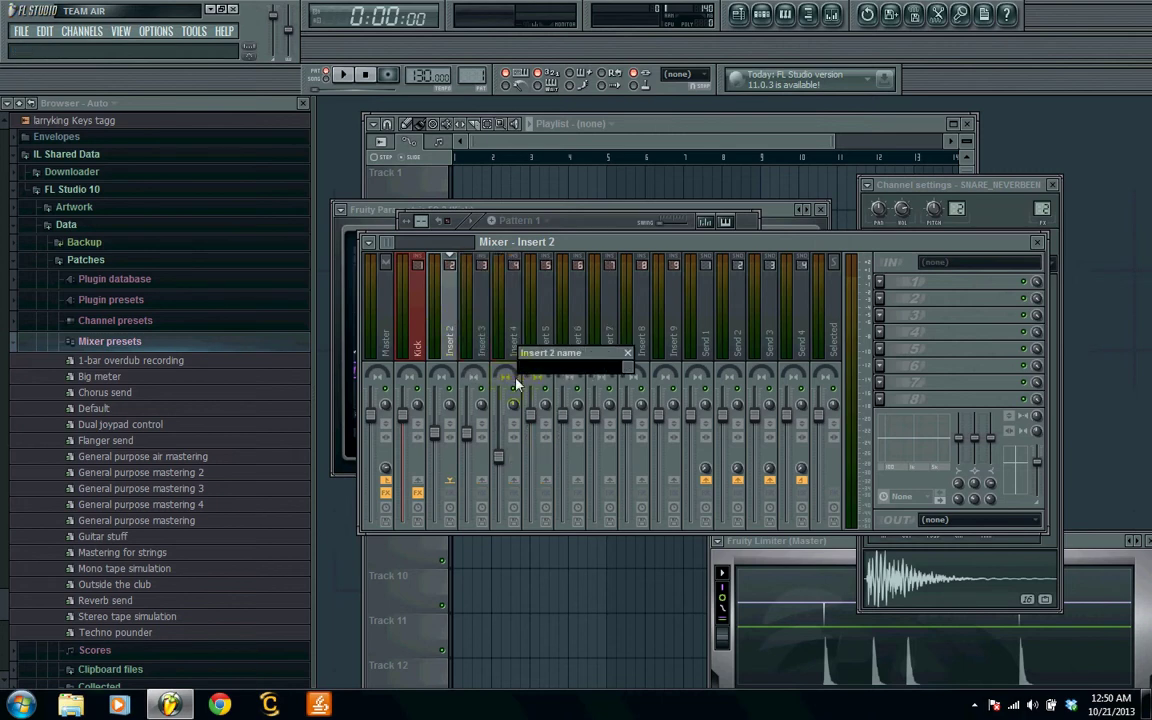
pyautogui.click(628, 367)
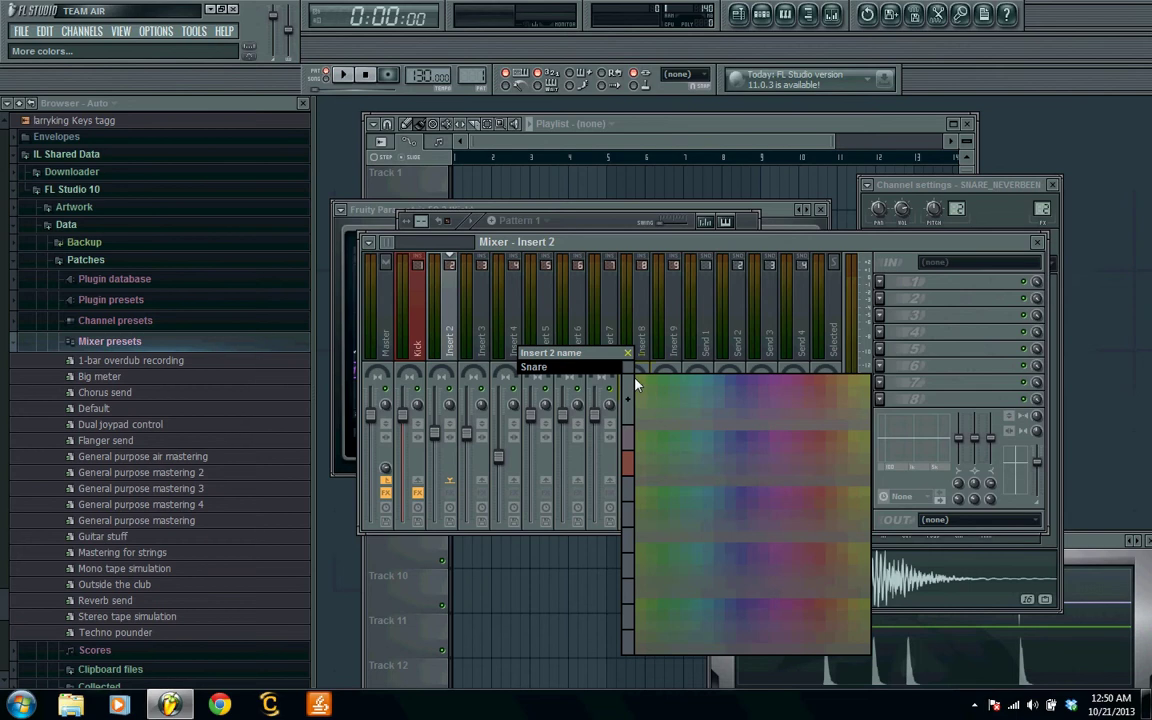
pyautogui.click(643, 387)
pyautogui.press('Return')
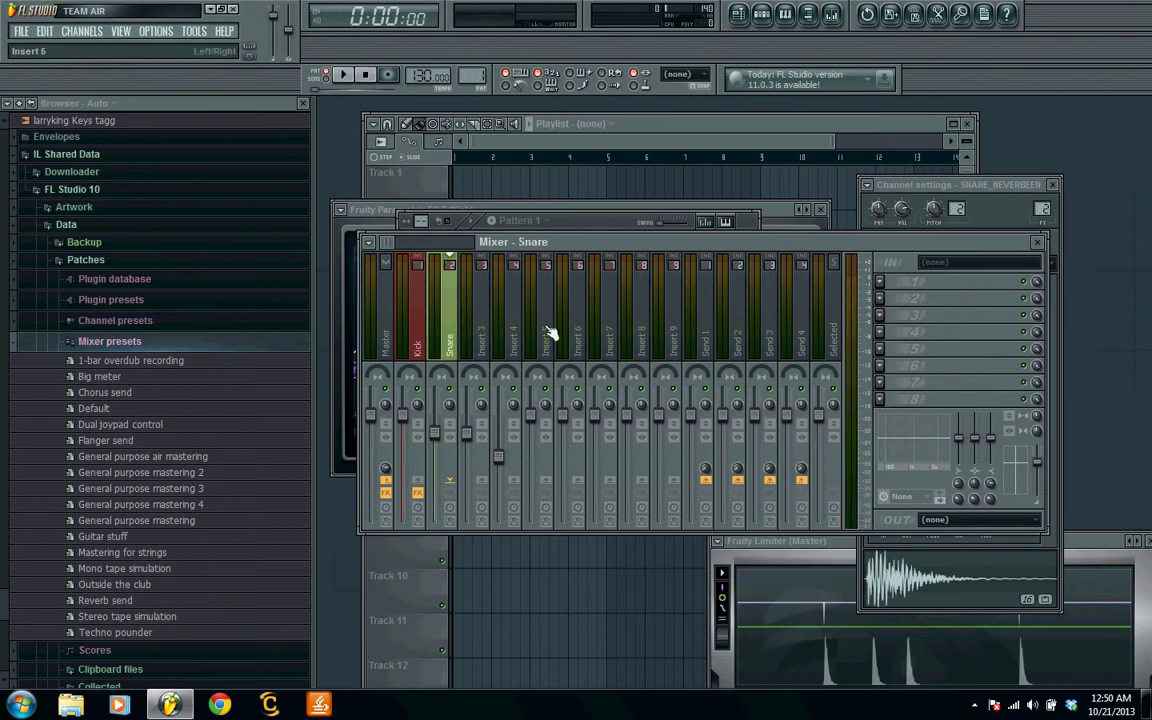
# Load Fruity Parametric EQ 2 into the first effect slot of the Snare track and play SNARE_NEVERBEEN to view its spectrum
pyautogui.click(893, 287)
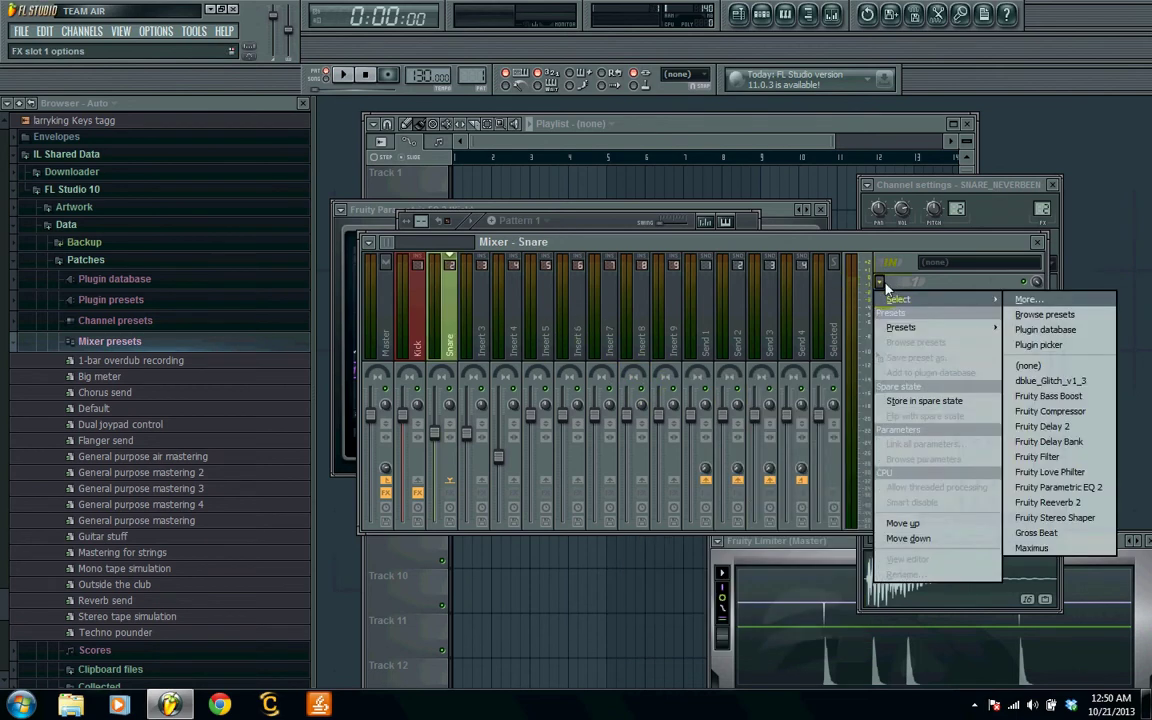
pyautogui.click(1042, 487)
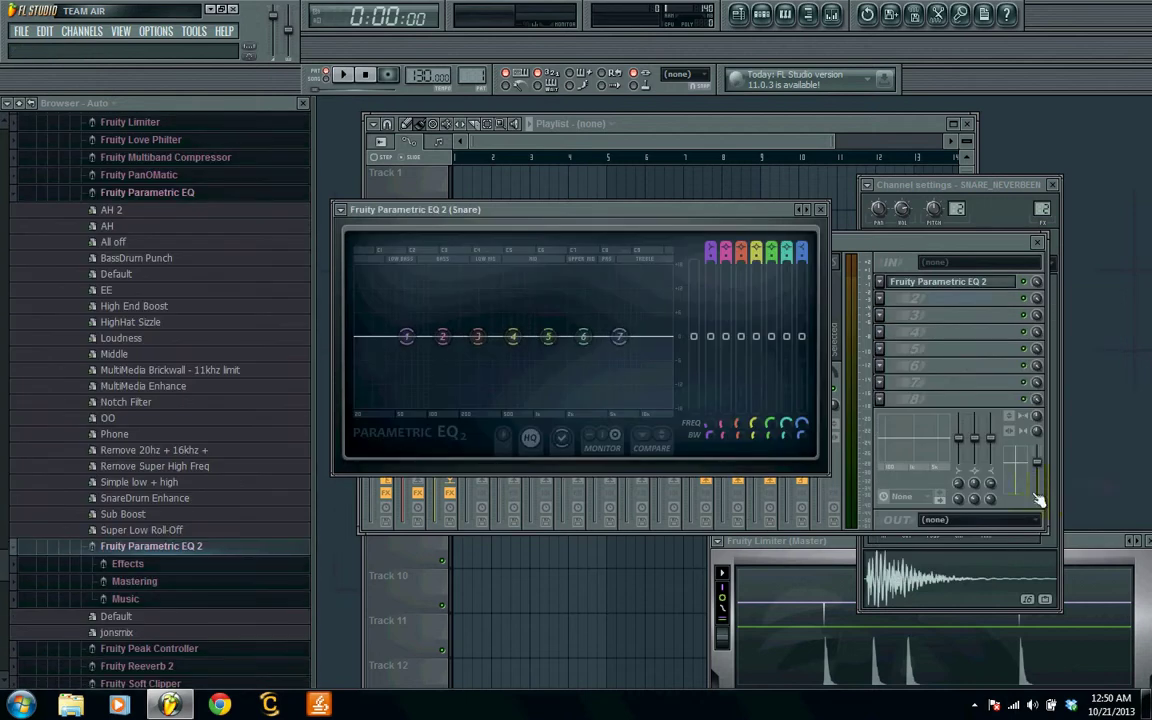
pyautogui.click(970, 595)
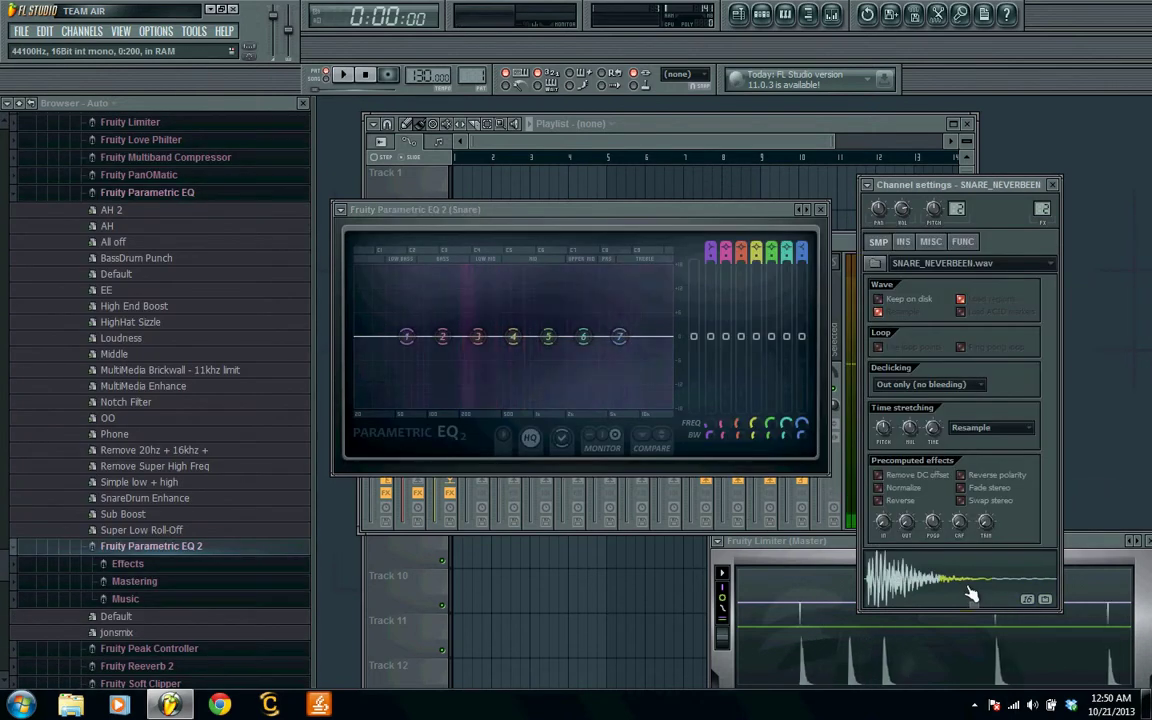
pyautogui.click(971, 593)
pyautogui.click(971, 593)
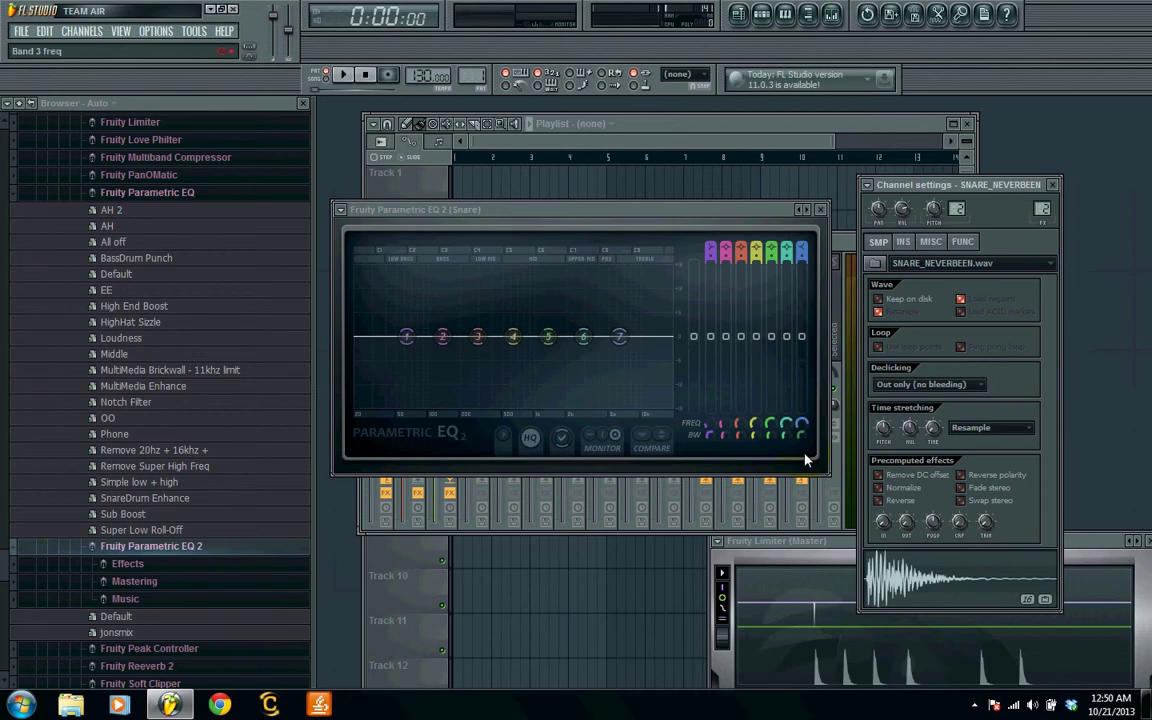
# Play the snare and shape its EQ: cut bands 1, 2 and 7, slightly boost bands 4 and 5, and cut band 6 about 2.8 dB near 5104 Hz
pyautogui.click(900, 566)
pyautogui.click(900, 566)
pyautogui.click(900, 566)
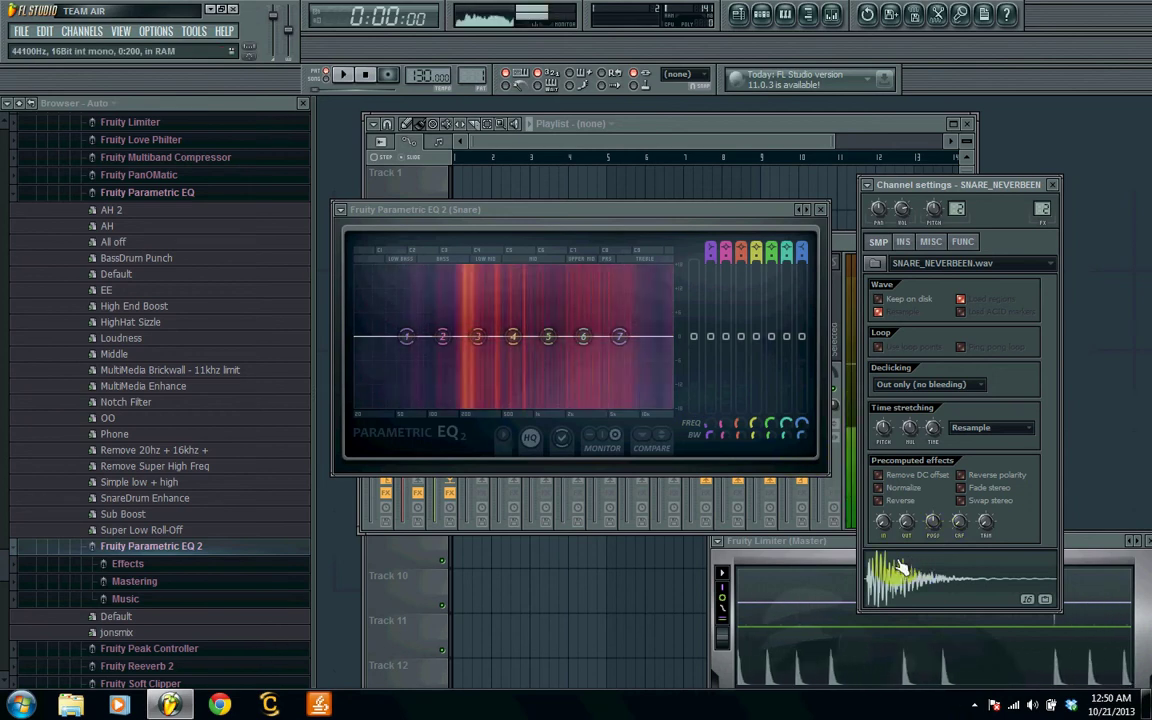
pyautogui.click(900, 566)
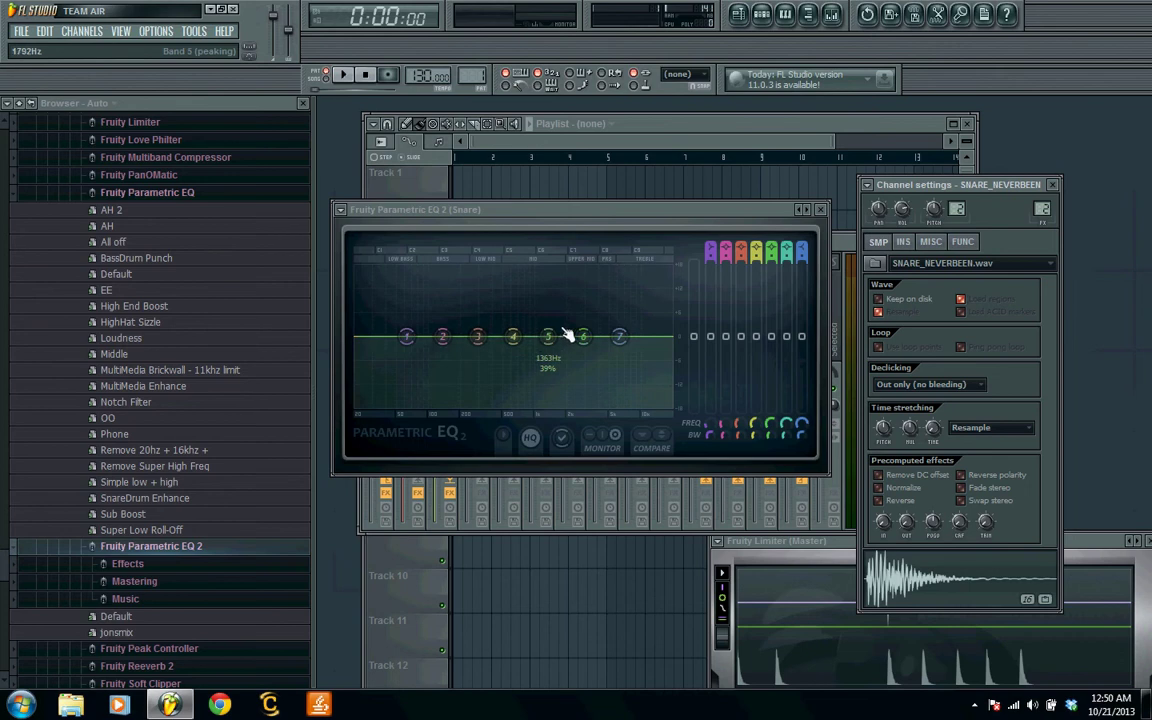
pyautogui.moveTo(406, 336); pyautogui.dragTo(411, 380)
pyautogui.moveTo(442, 336); pyautogui.dragTo(445, 352)
pyautogui.moveTo(513, 336); pyautogui.dragTo(550, 333)
pyautogui.click(619, 336)
pyautogui.moveTo(619, 336); pyautogui.dragTo(665, 366)
pyautogui.moveTo(583, 336); pyautogui.dragTo(609, 347)
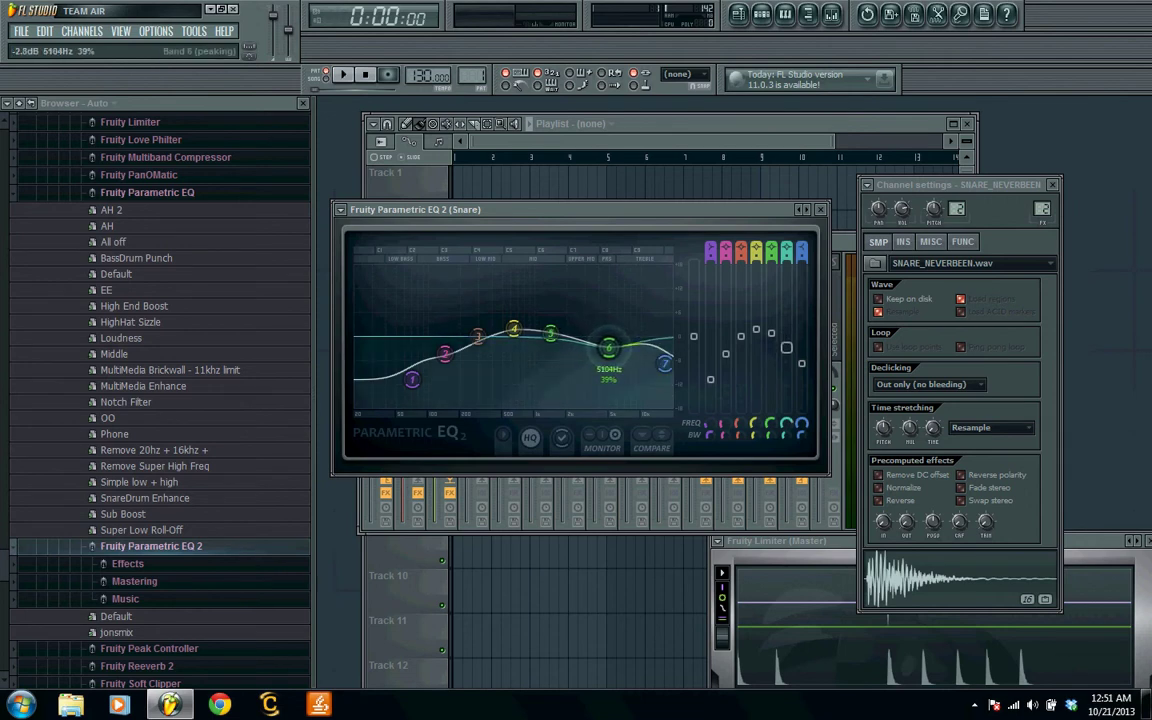
# Play the equalised snare, lower band 5's frequency, and boost band 4 about 6 dB as a narrow 11% peak near 659 Hz
pyautogui.click(970, 590)
pyautogui.click(970, 590)
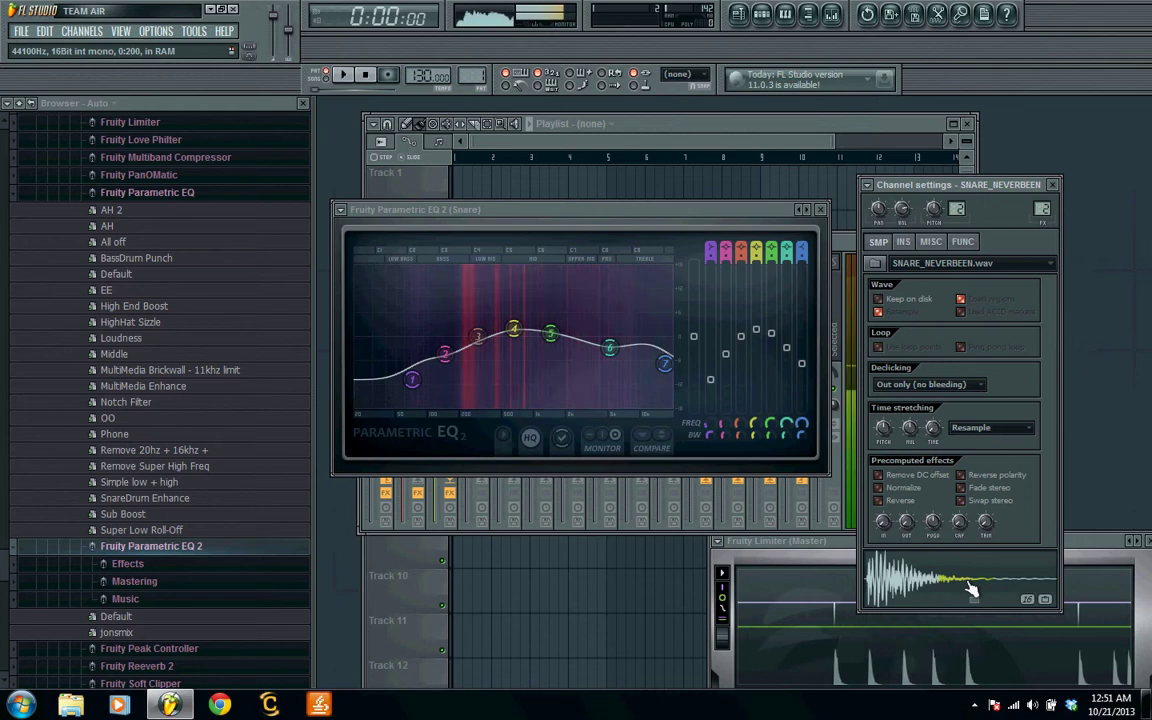
pyautogui.click(970, 590)
pyautogui.click(970, 590)
pyautogui.click(970, 590)
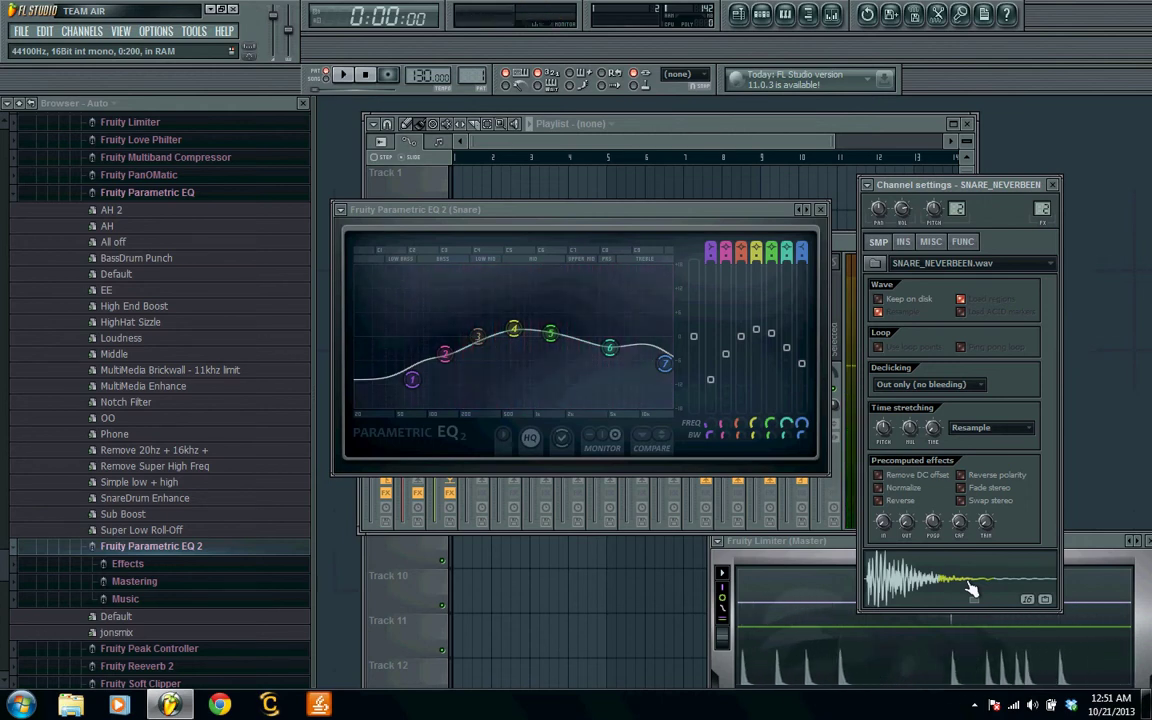
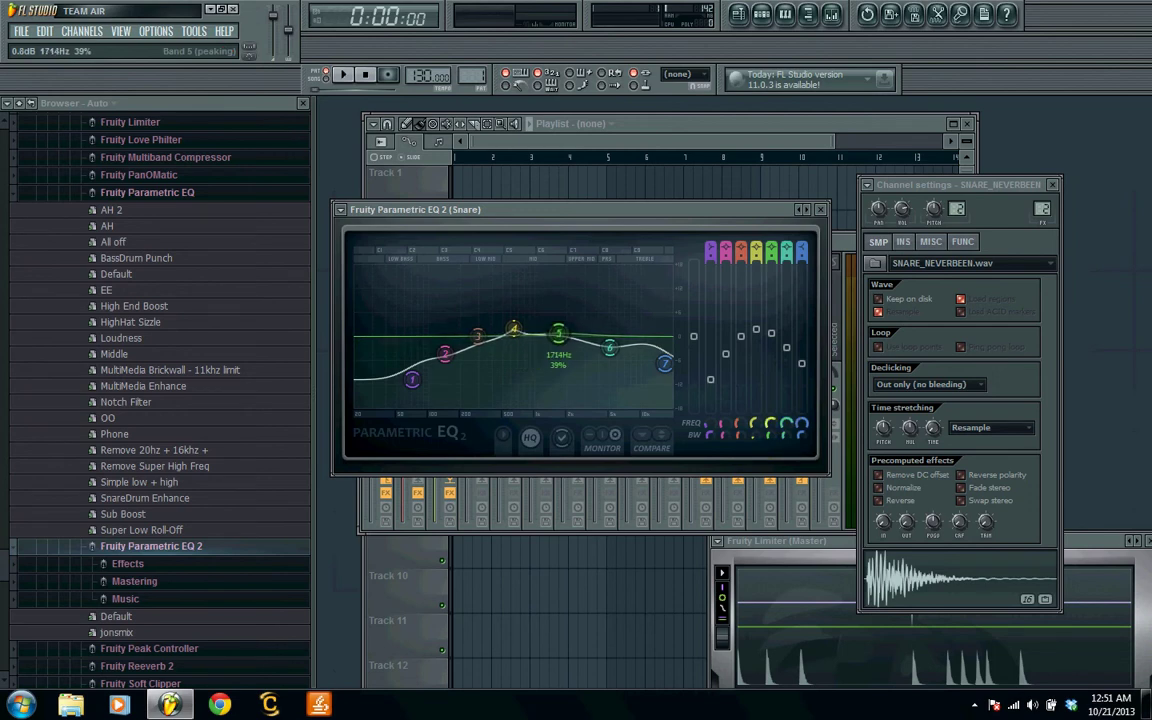
pyautogui.moveTo(560, 332); pyautogui.dragTo(526, 329)
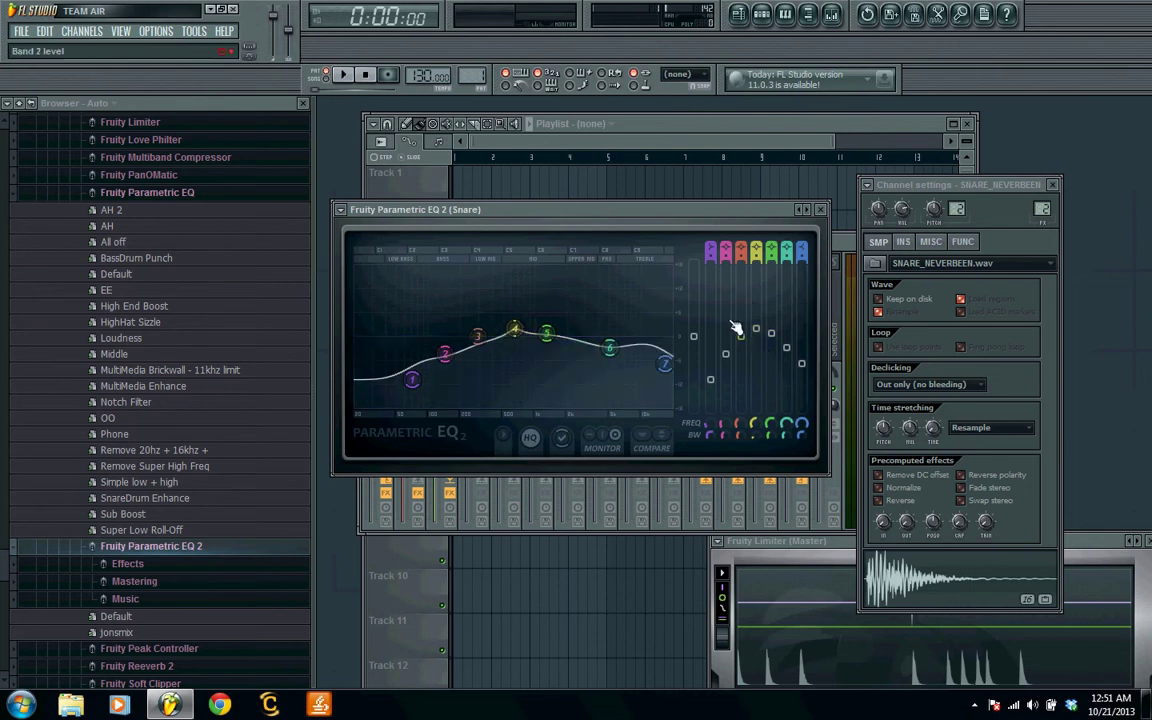
pyautogui.moveTo(762, 333); pyautogui.dragTo(756, 324)
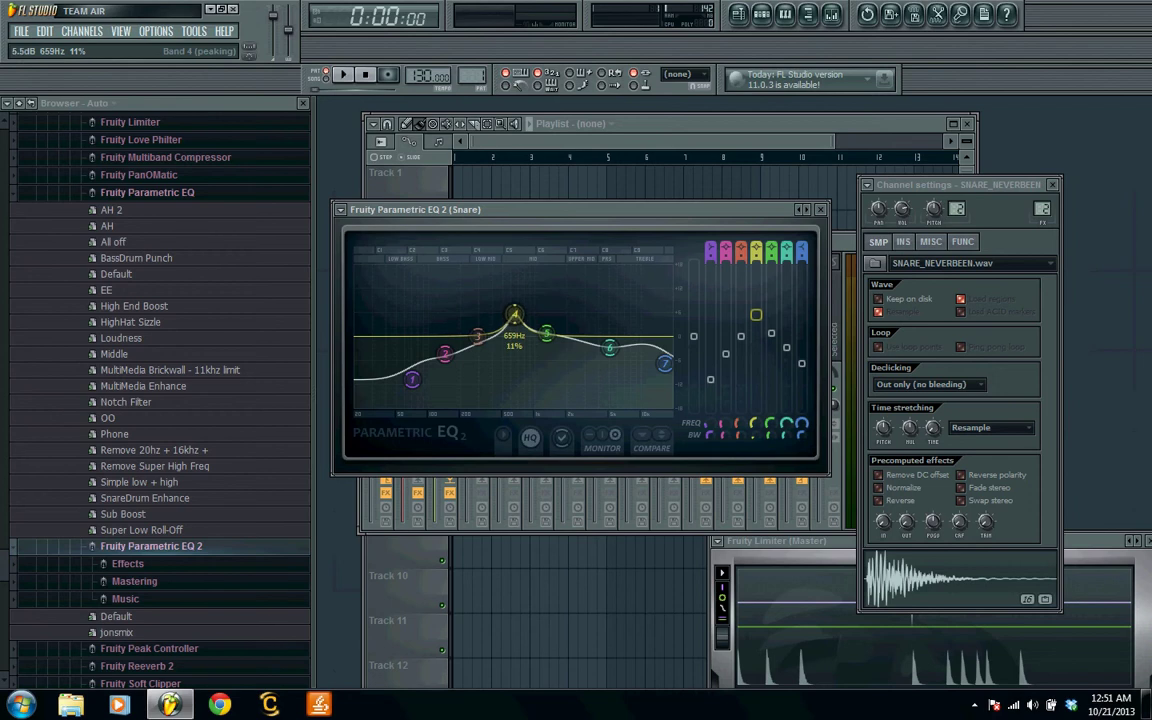
pyautogui.moveTo(756, 311); pyautogui.dragTo(760, 318)
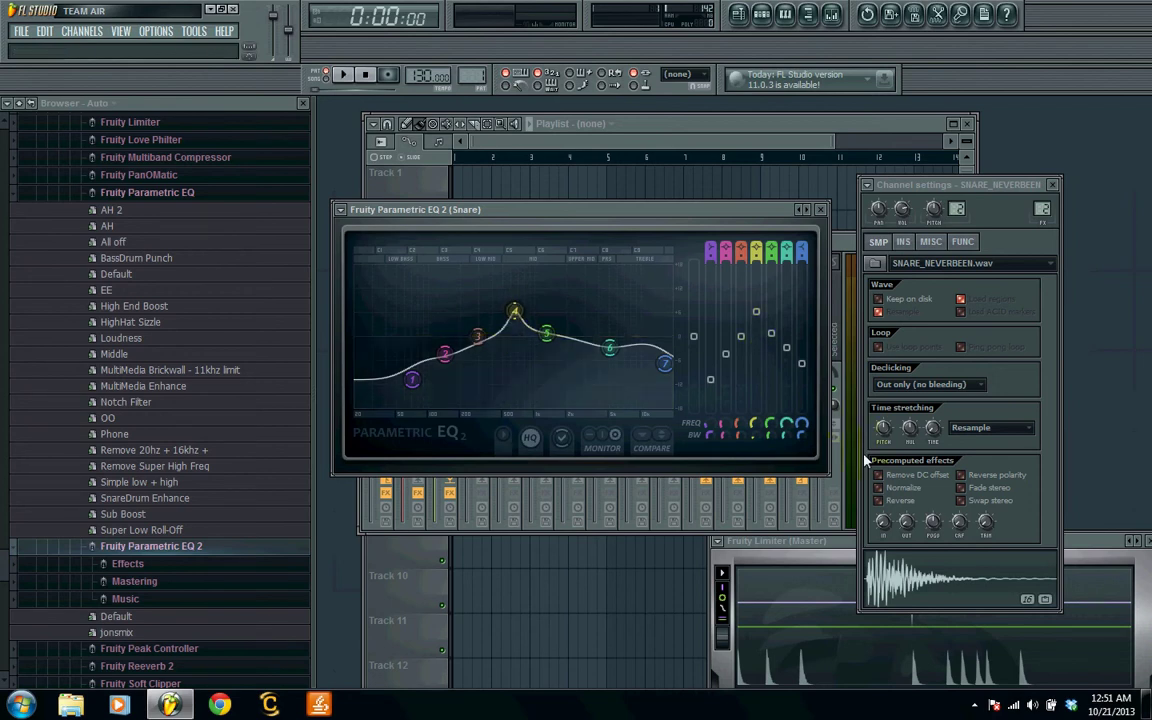
# Audition the boosted snare, then raise band 4's peak and move it up to about 886 Hz
pyautogui.click(920, 578)
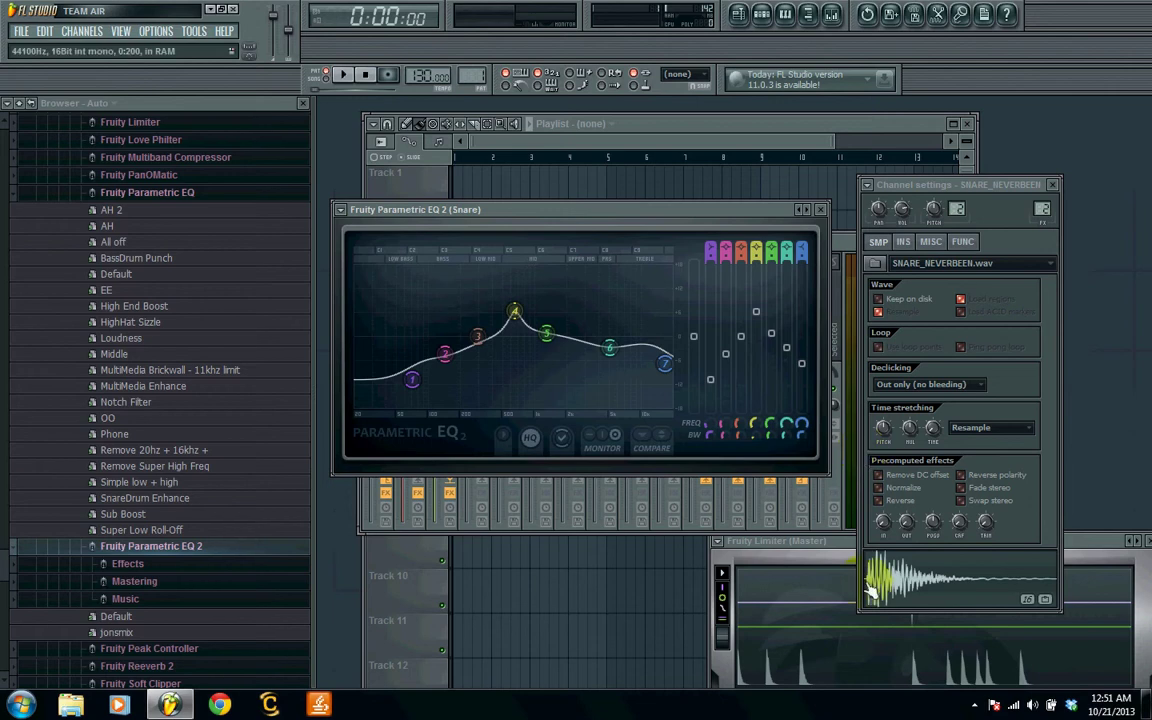
pyautogui.click(921, 578)
pyautogui.click(922, 578)
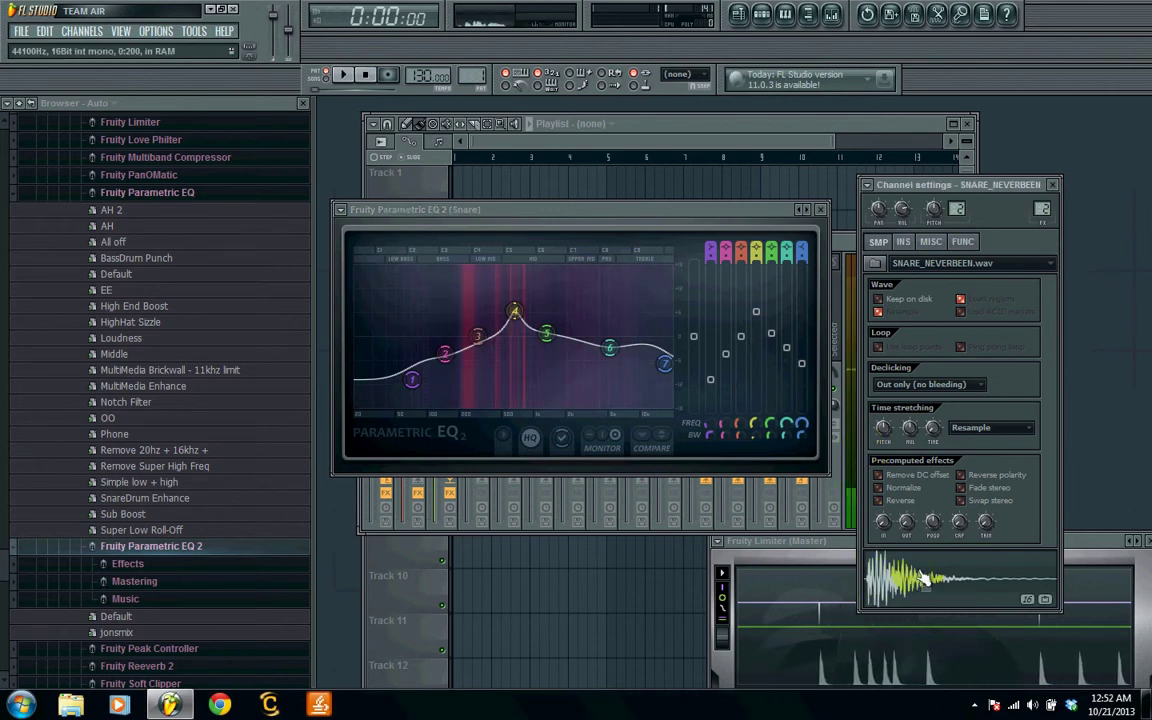
pyautogui.moveTo(512, 312)
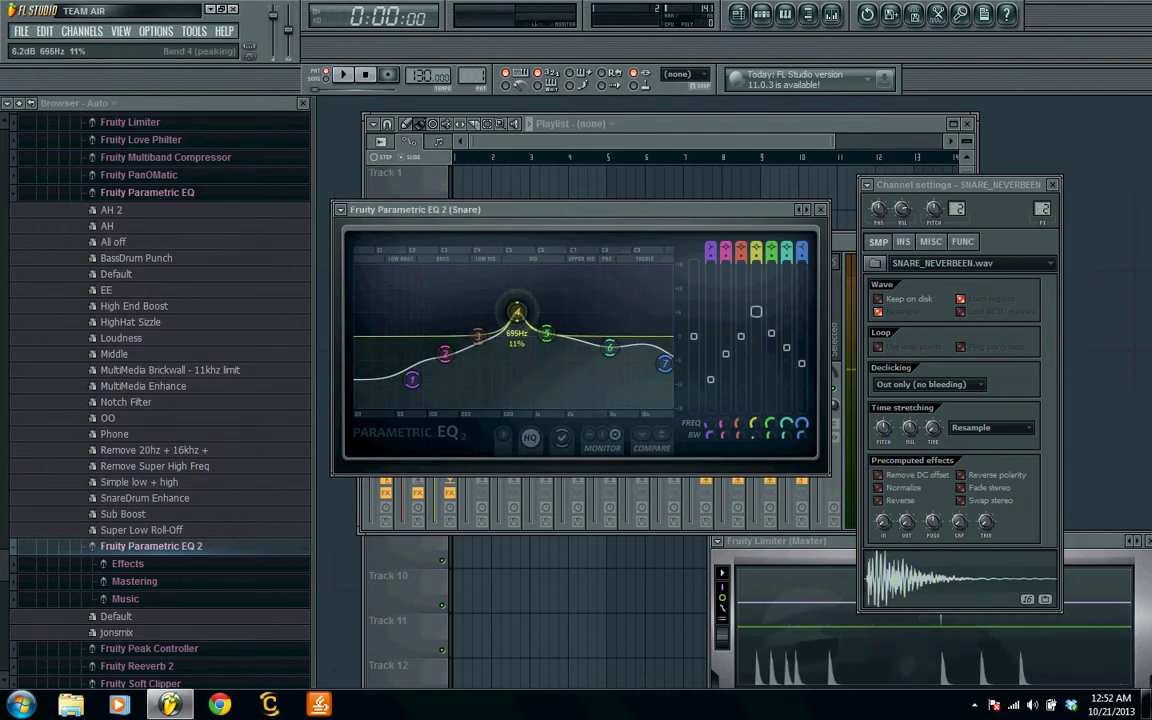
pyautogui.moveTo(516, 312); pyautogui.dragTo(525, 306)
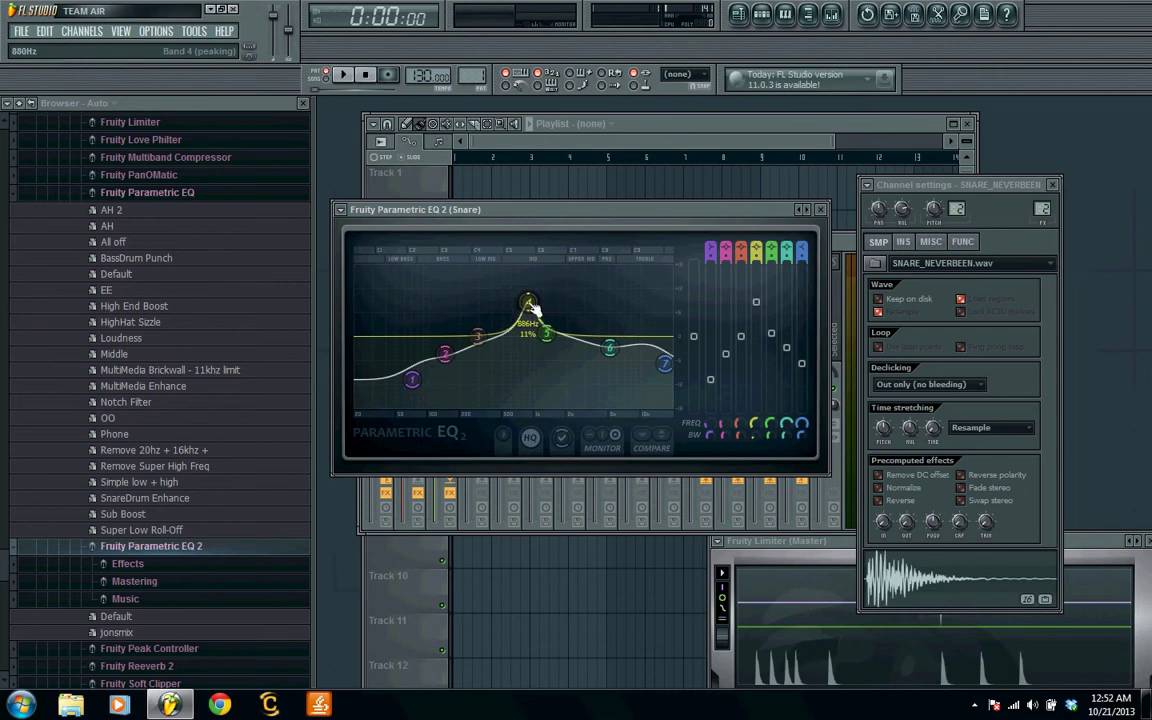
# Play SNARE_NEVERBEEN repeatedly to examine how band 4's boost affects its sound and spectrum
pyautogui.click(979, 603)
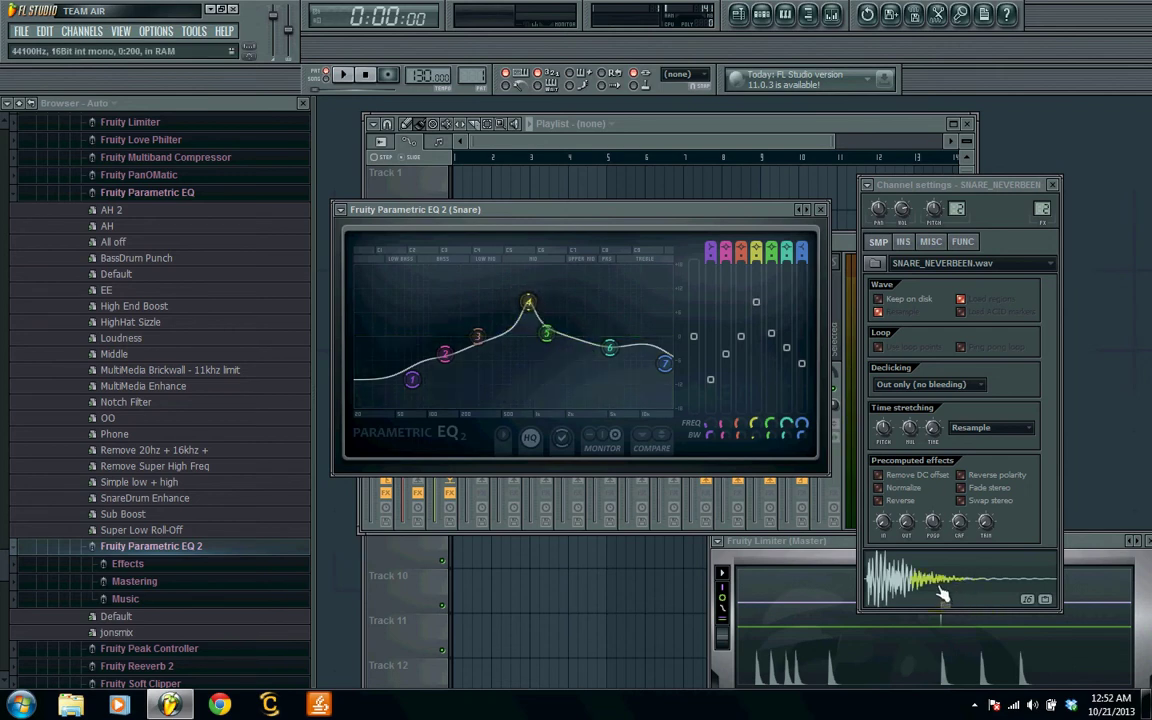
pyautogui.click(943, 595)
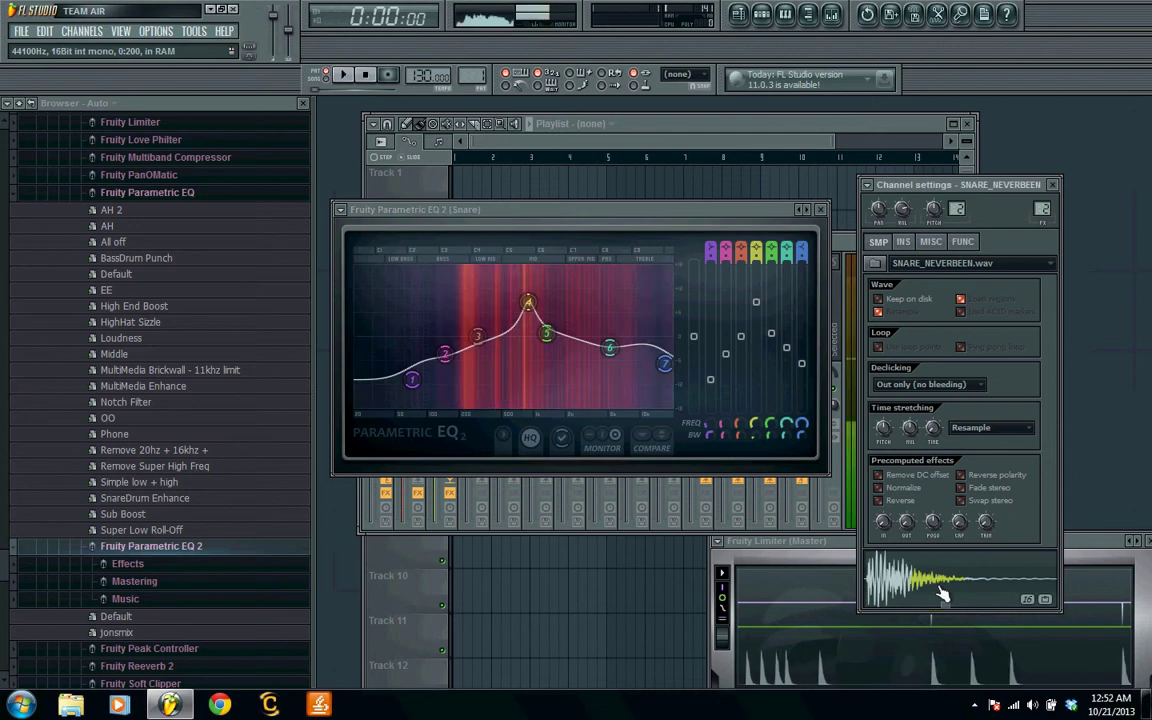
pyautogui.click(943, 595)
pyautogui.click(943, 595)
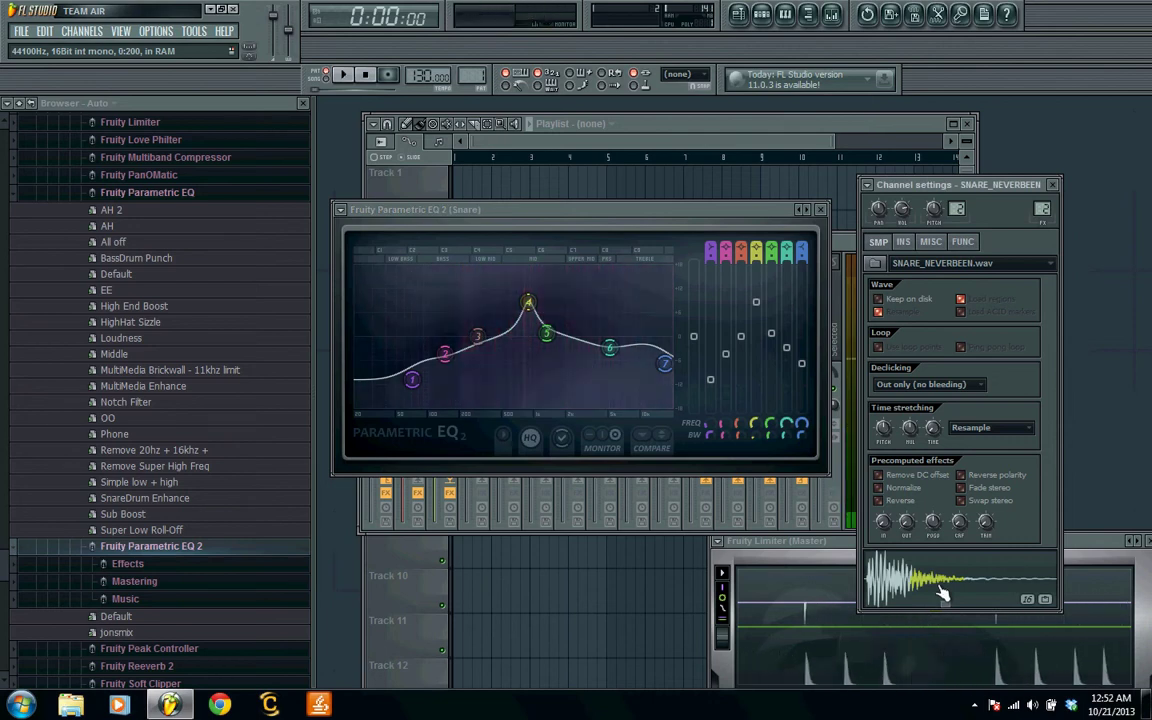
pyautogui.click(943, 595)
pyautogui.click(943, 595)
pyautogui.click(943, 595)
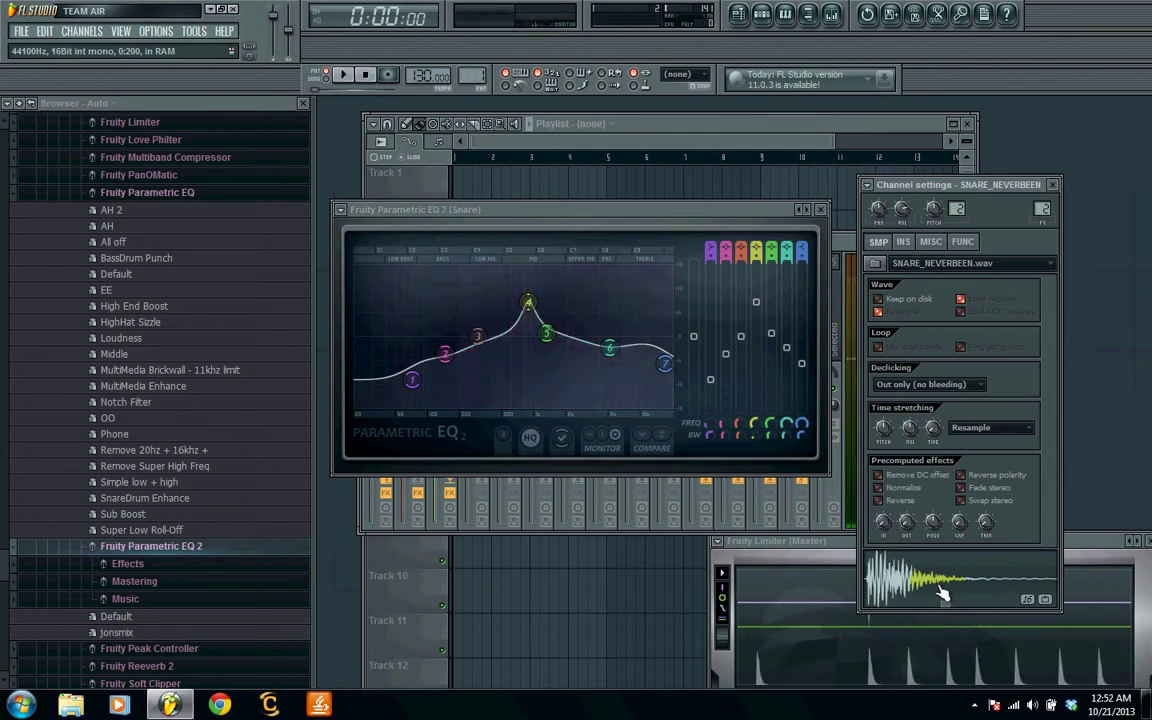
pyautogui.click(943, 595)
pyautogui.click(943, 595)
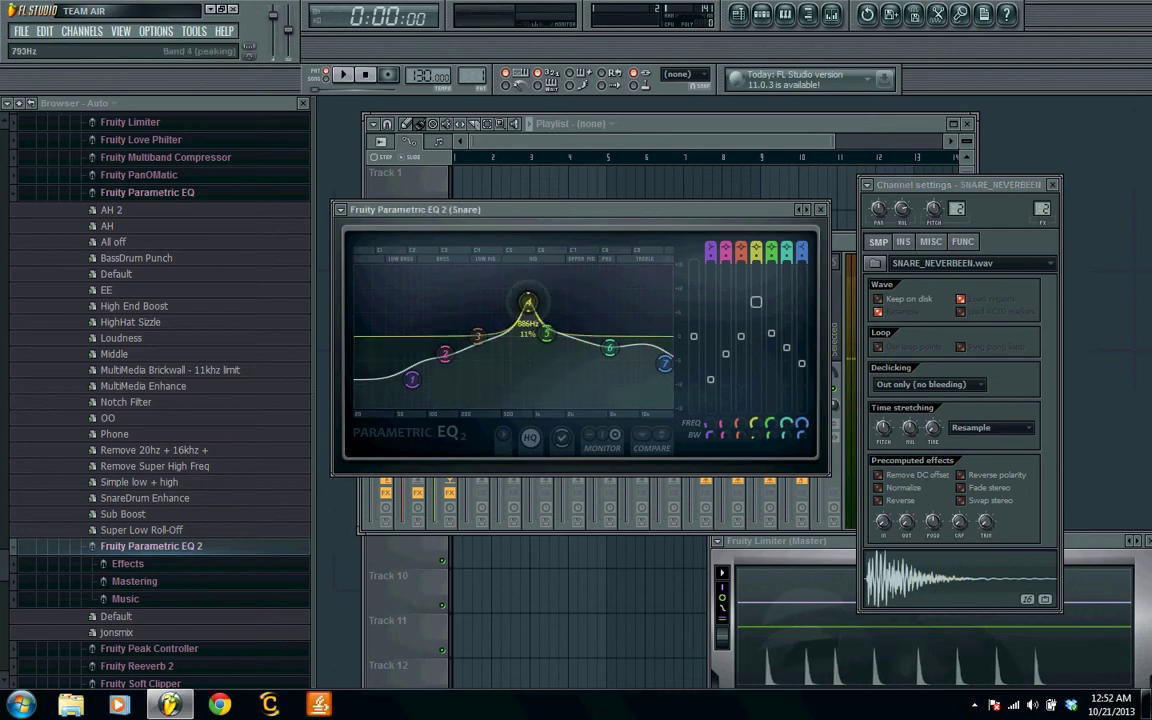
# Reduce band 4's boost slightly, set the snare EQ's main level to about -1.3 dB, and play the snare
pyautogui.scroll(-1, 740, 347)
pyautogui.scroll(-3, 693, 340)
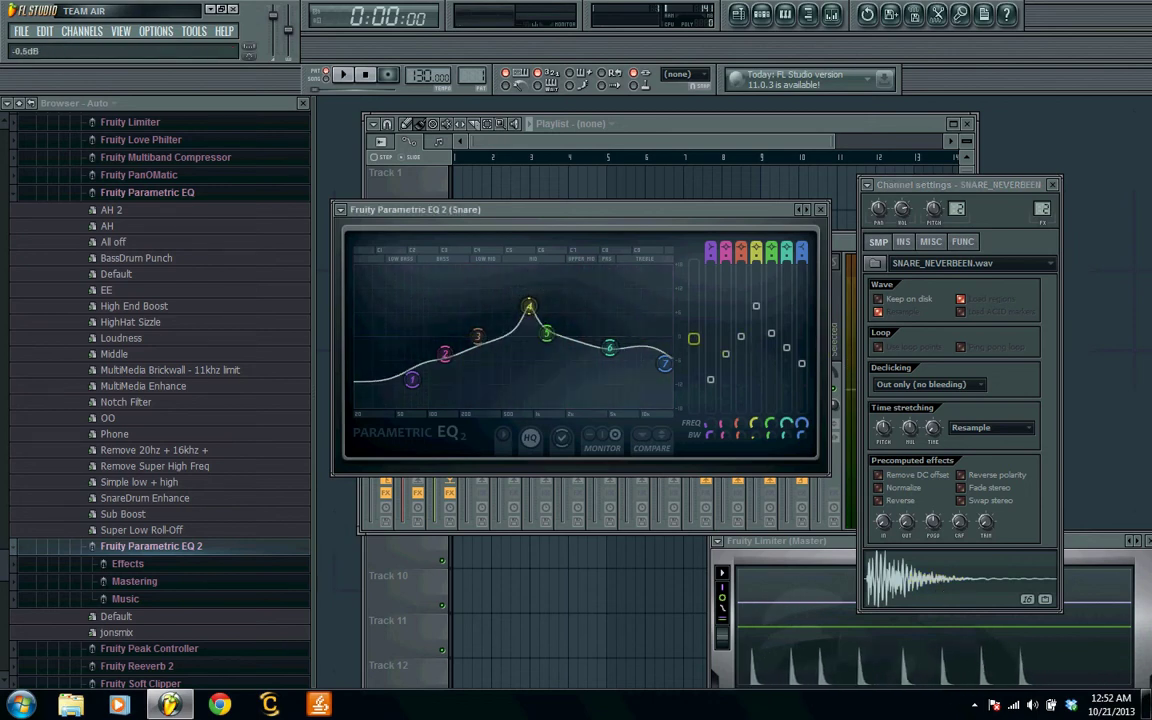
pyautogui.scroll(1, 695, 346)
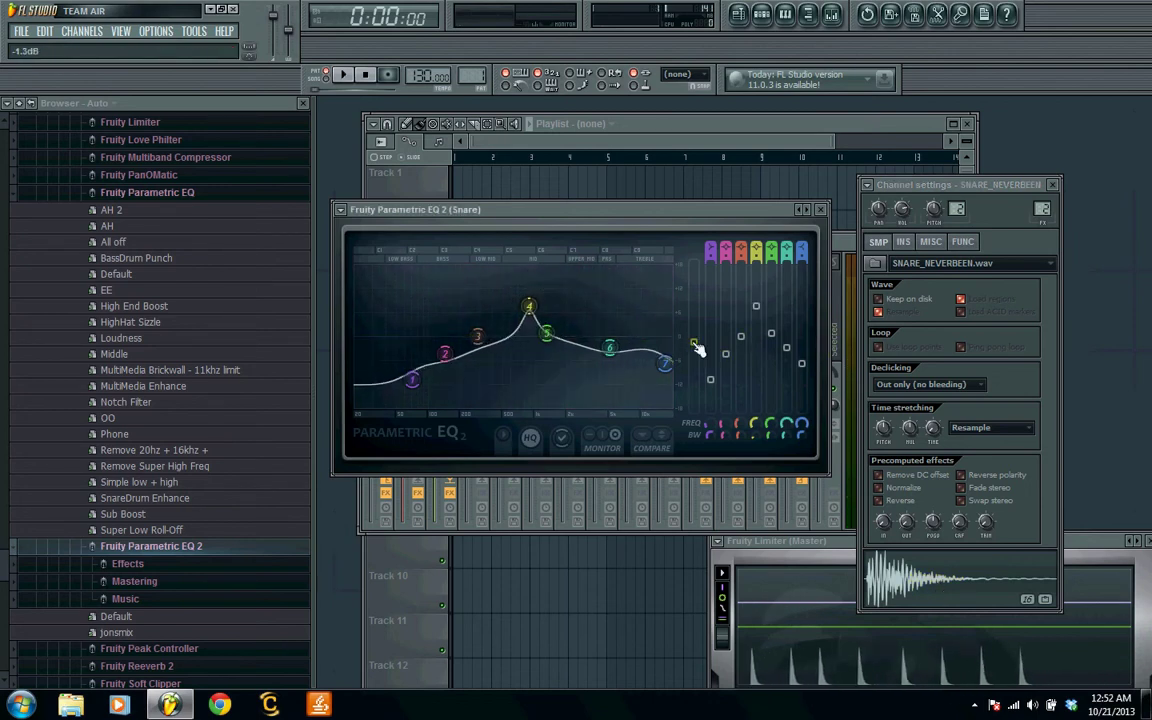
pyautogui.click(918, 578)
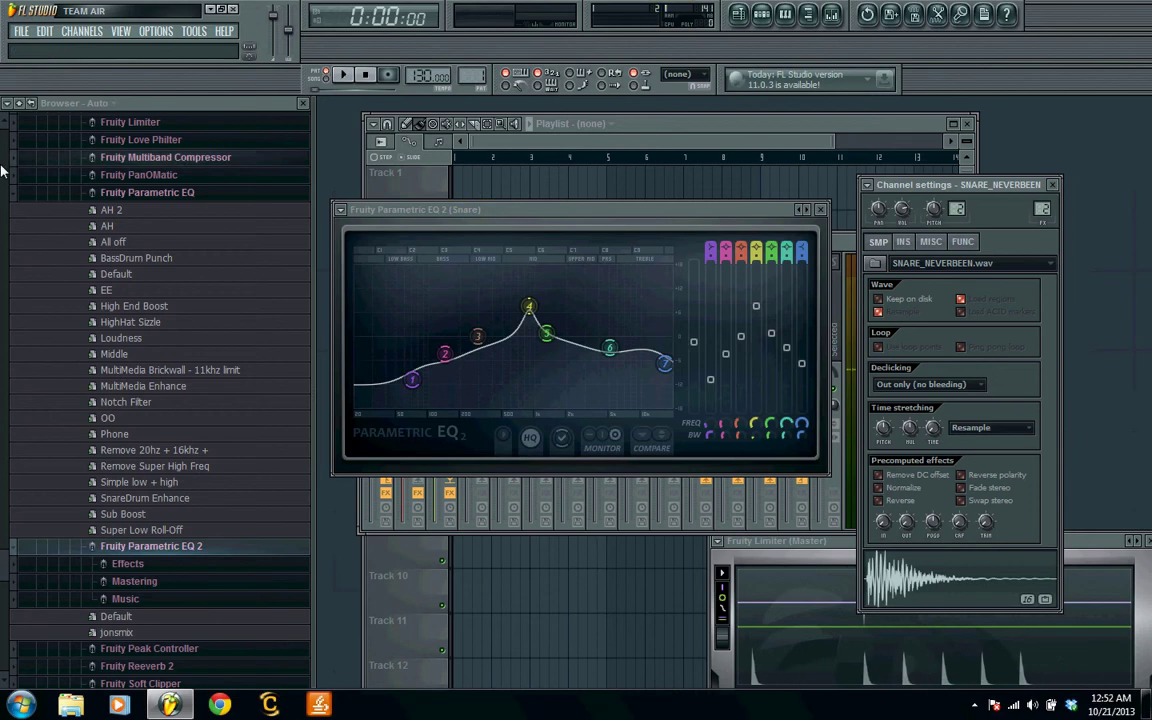
# Open the !llmind BLAP-KIT VOLUME 3 folder within Drum Kits in the sample browser
pyautogui.click(18, 103)
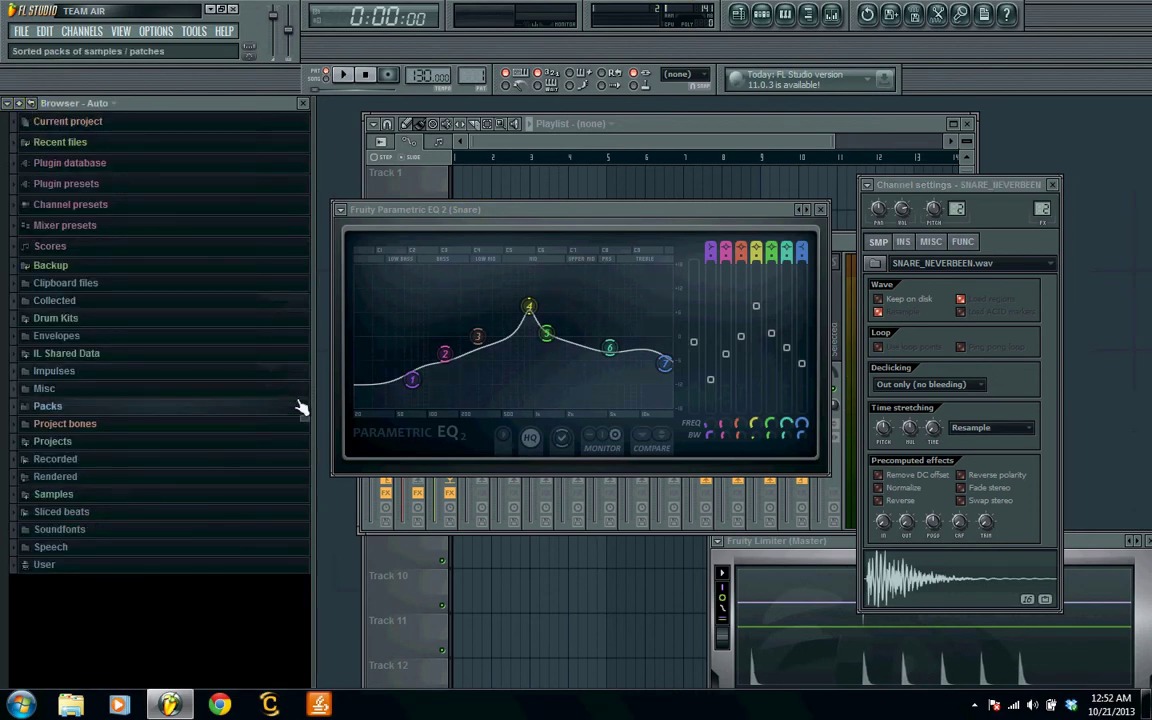
pyautogui.click(98, 318)
pyautogui.click(150, 208)
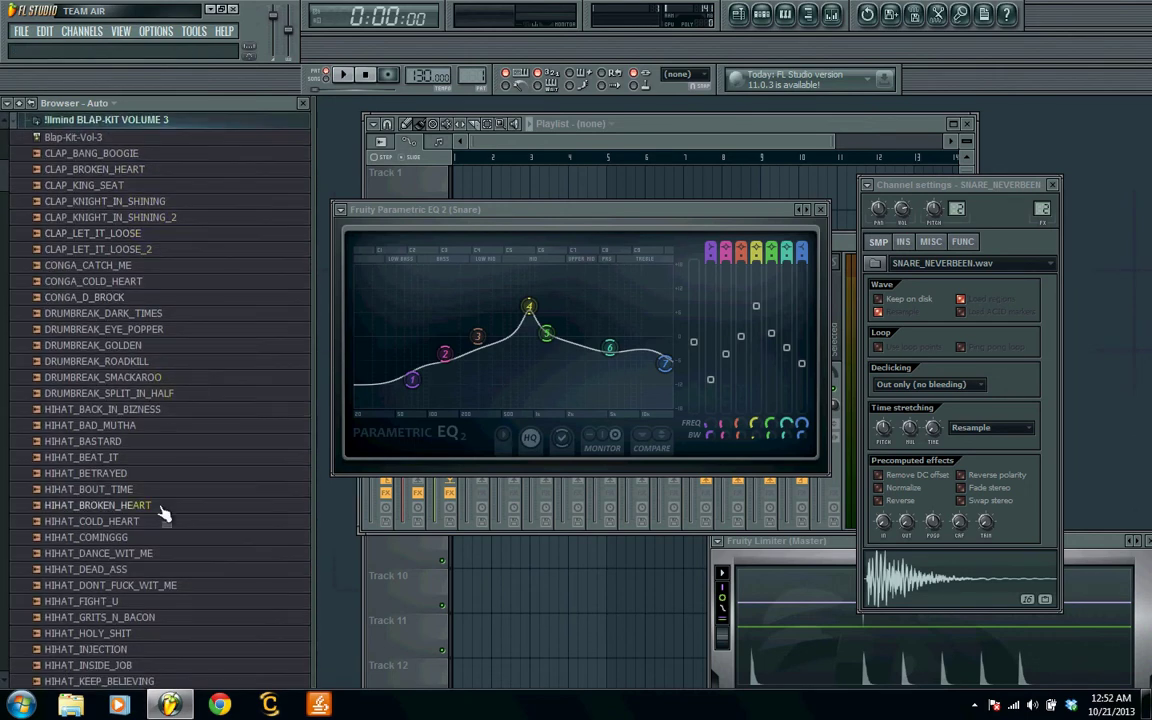
# Audition hi-hats from HIHAT_BOUT_TIME to HIHAT_DANCE_WIT_ME, and load HIHAT_DANCE_WIT_ME into the Hat channel of Pattern 1
pyautogui.scroll(-1, 162, 512)
pyautogui.click(95, 441)
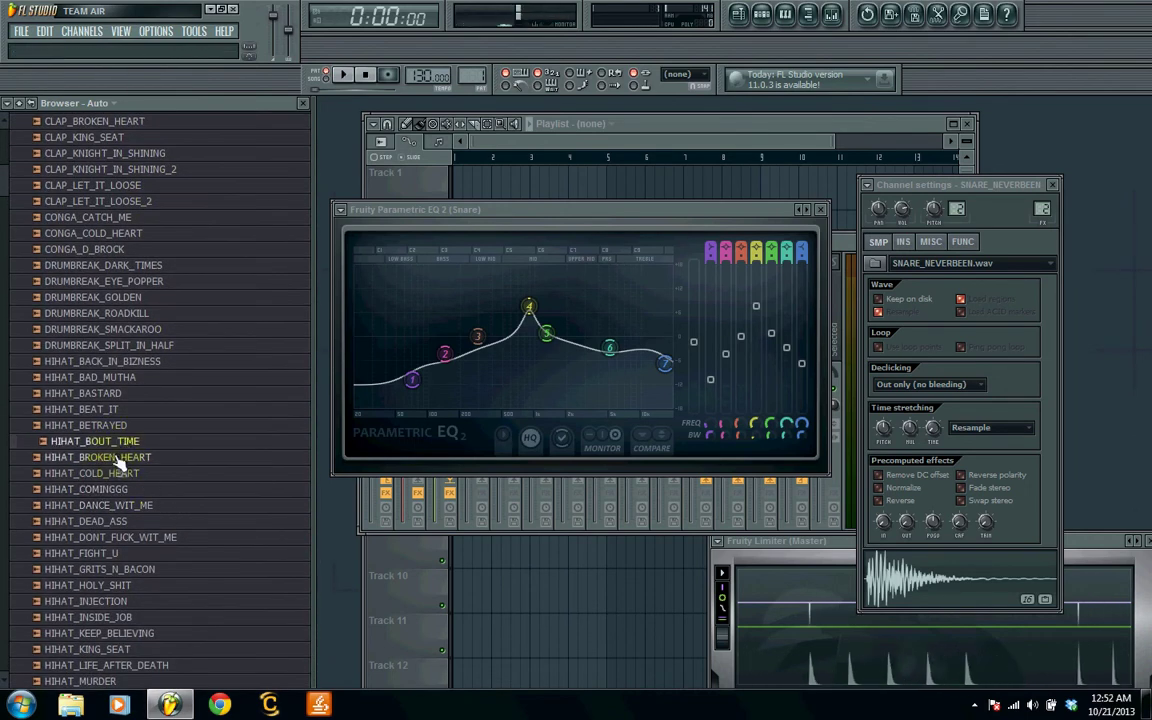
pyautogui.click(105, 457)
pyautogui.click(115, 473)
pyautogui.click(121, 489)
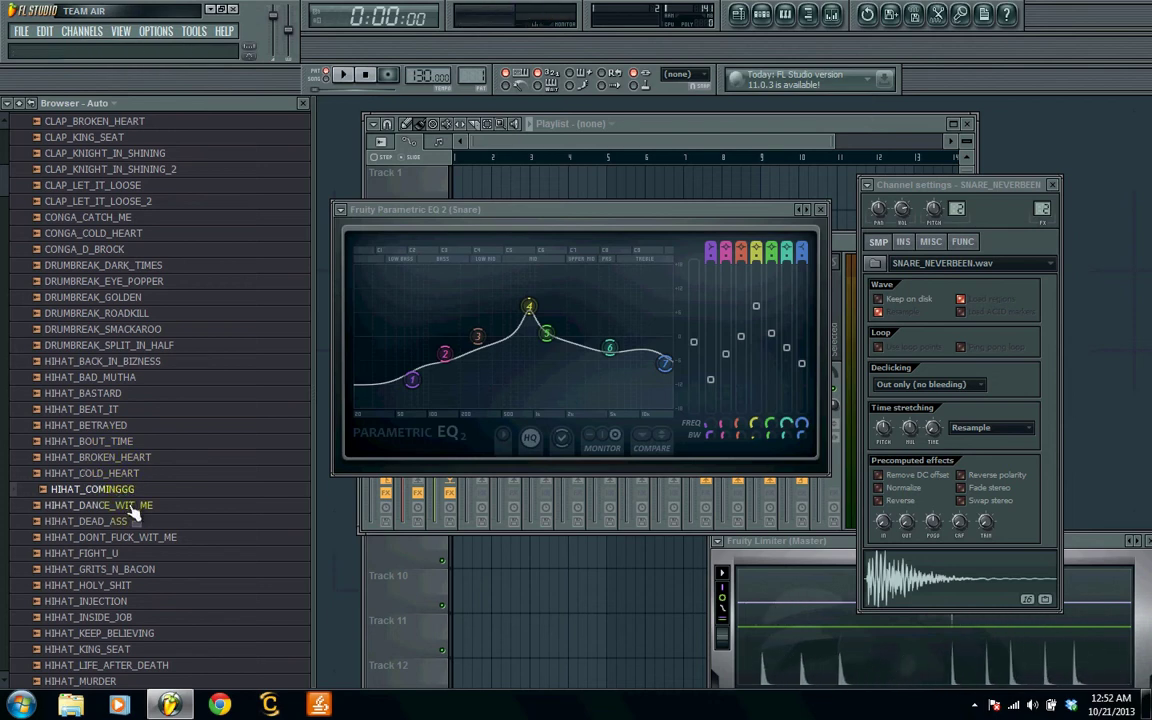
pyautogui.click(137, 507)
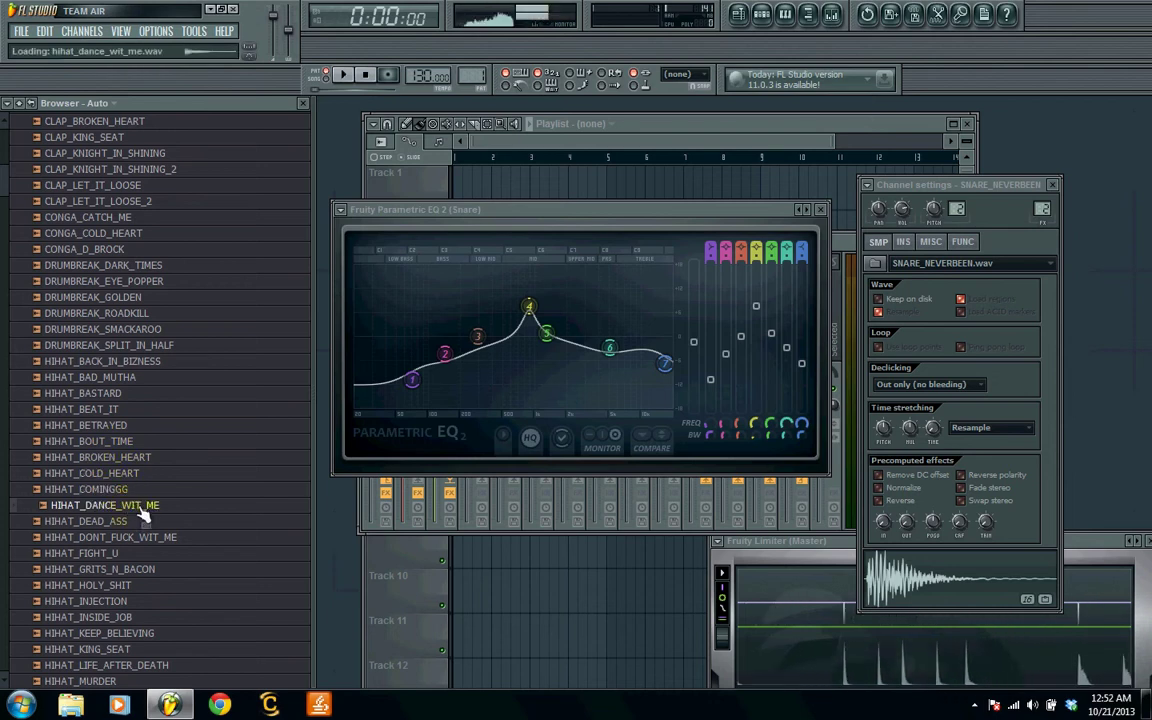
pyautogui.press('F6')
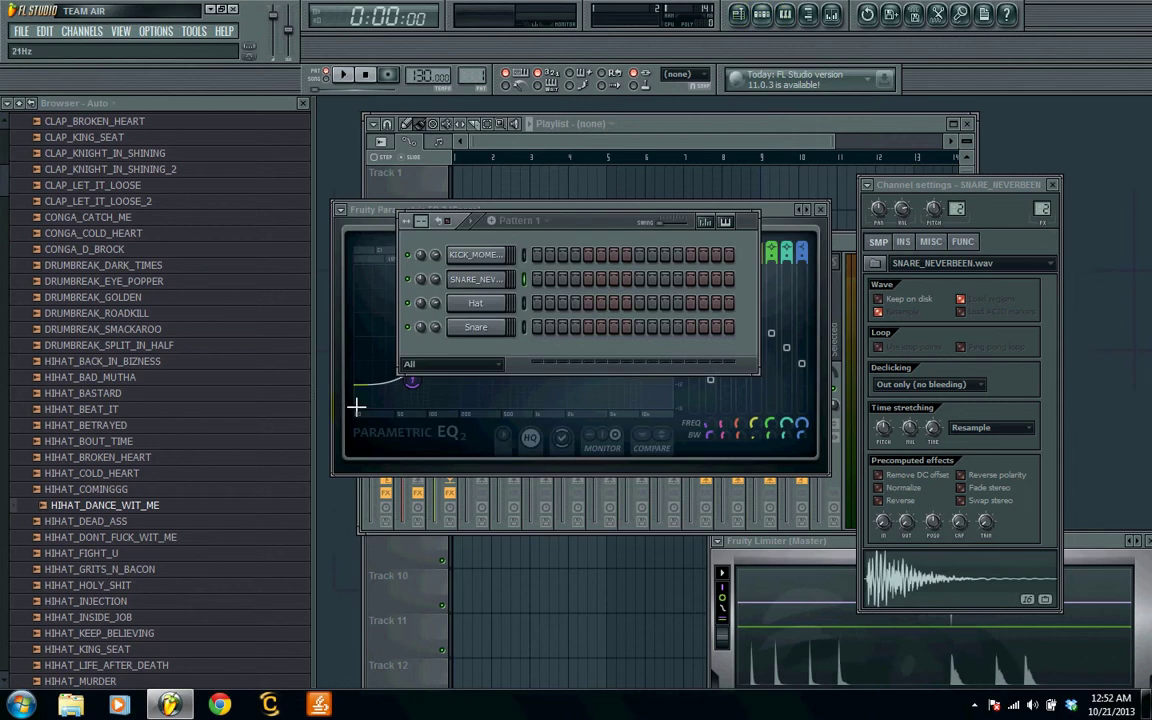
pyautogui.moveTo(122, 505); pyautogui.dragTo(475, 303)
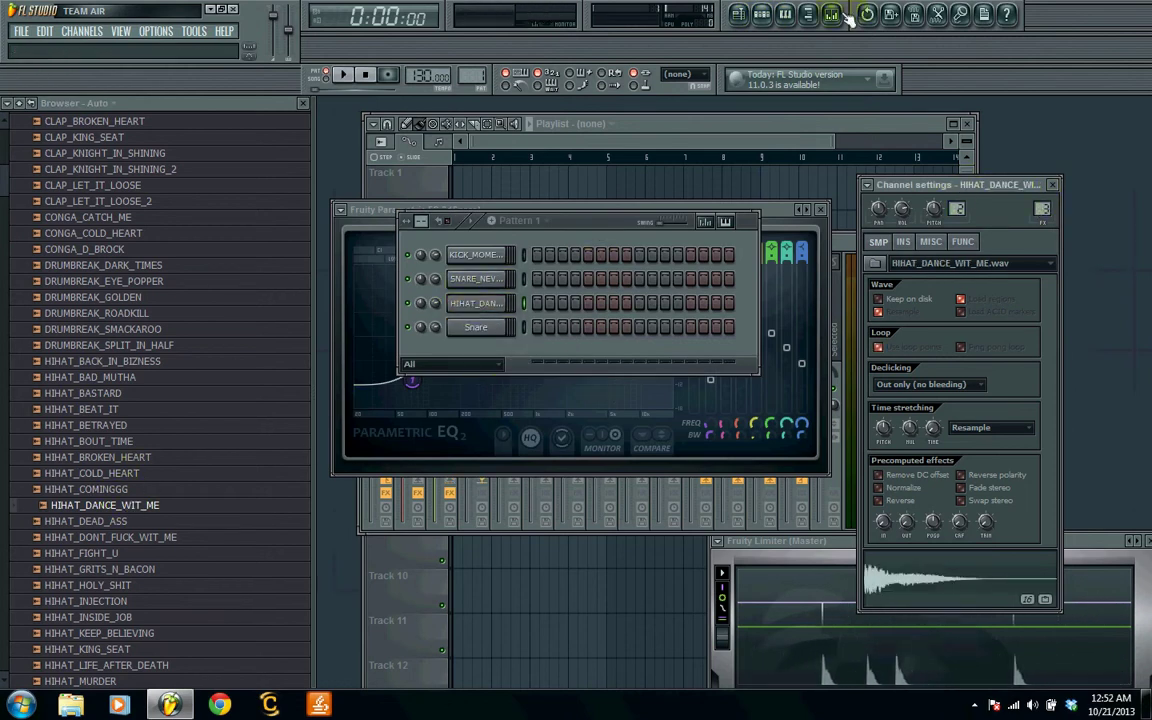
# Rename mixer track Insert 3 as HighHat and colour it teal
pyautogui.press('F9')
pyautogui.rightClick(490, 341)
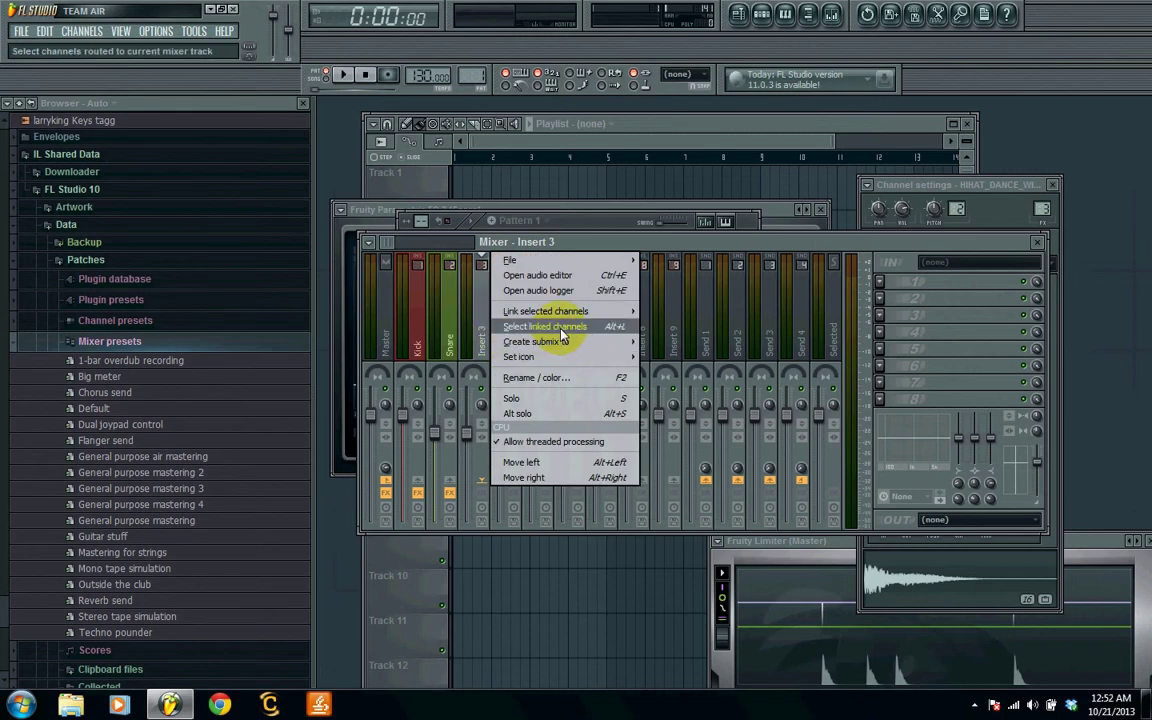
pyautogui.click(549, 380)
pyautogui.write('HighHat')
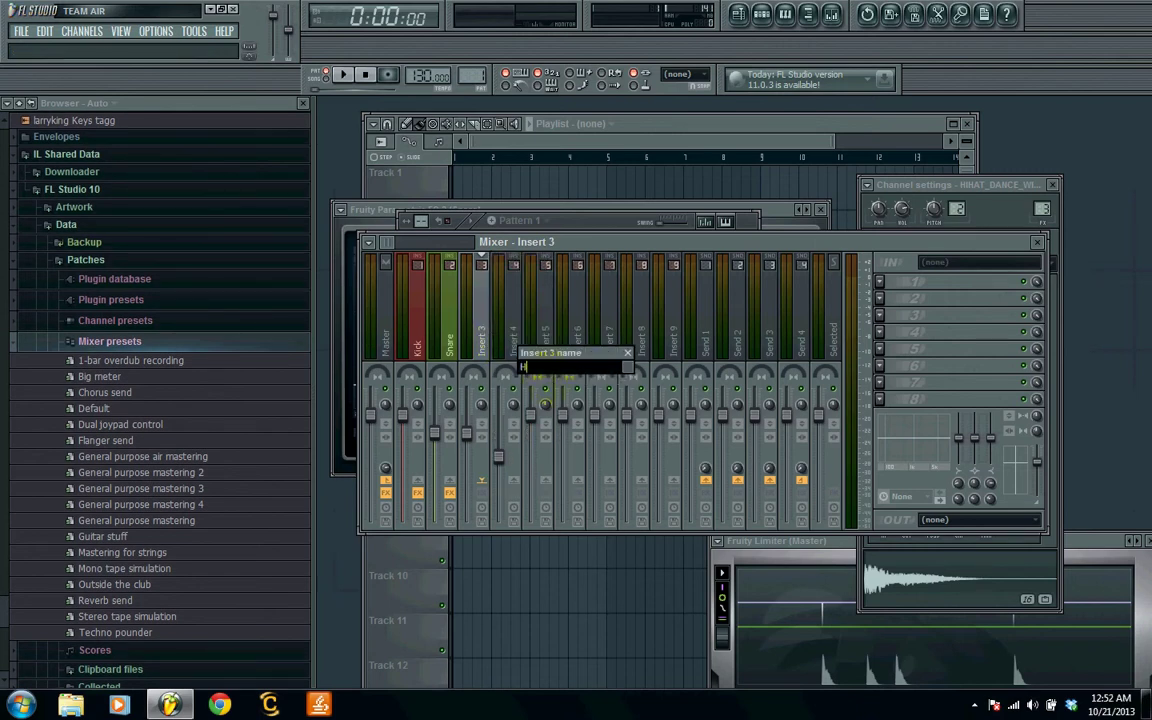
pyautogui.click(627, 368)
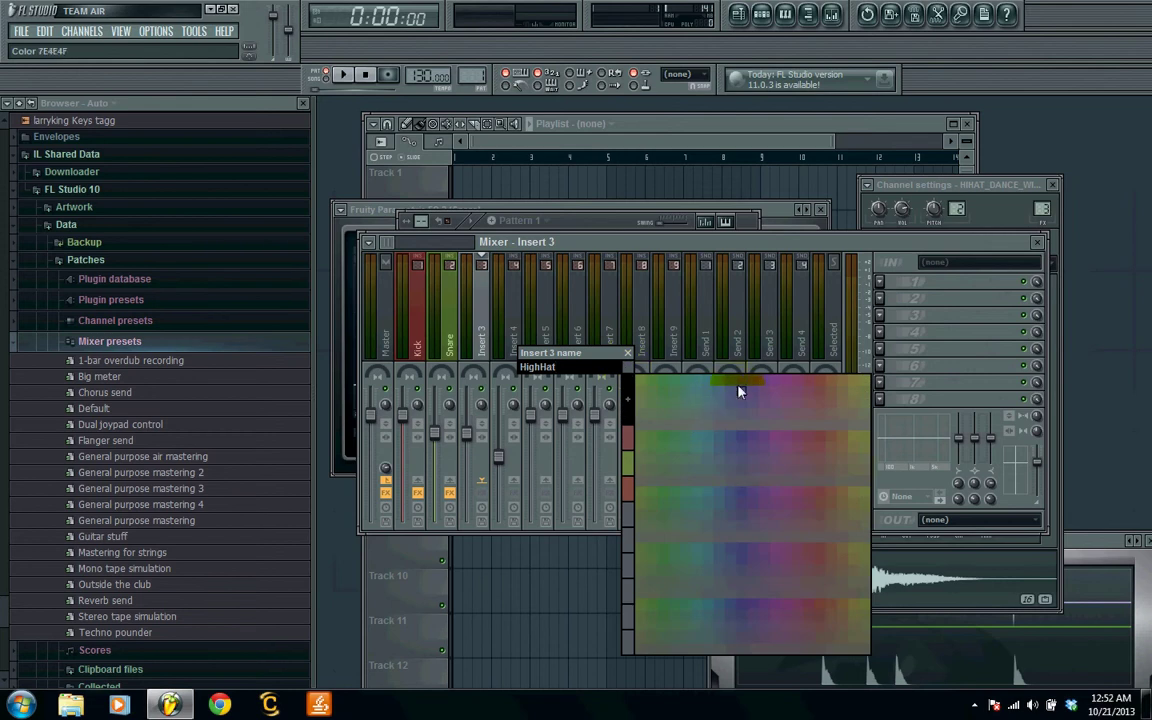
pyautogui.click(702, 386)
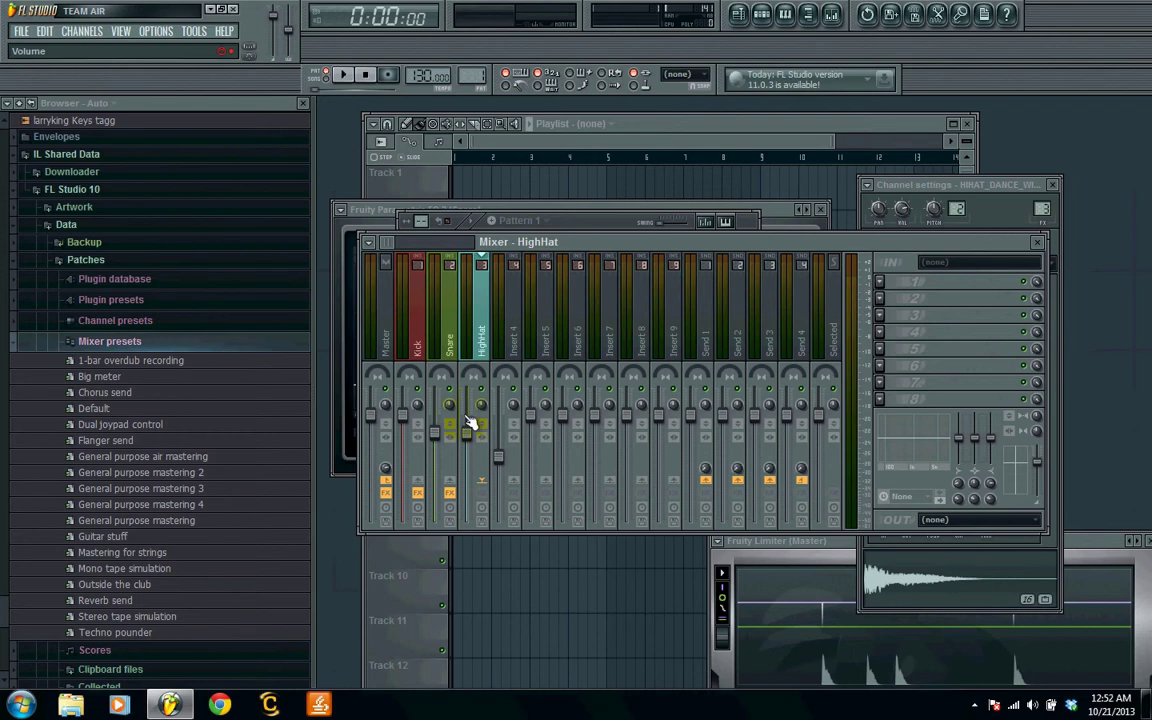
# Play the hi-hat sample and load Fruity Parametric EQ 2 into the first effect slot of the HighHat track
pyautogui.click(865, 600)
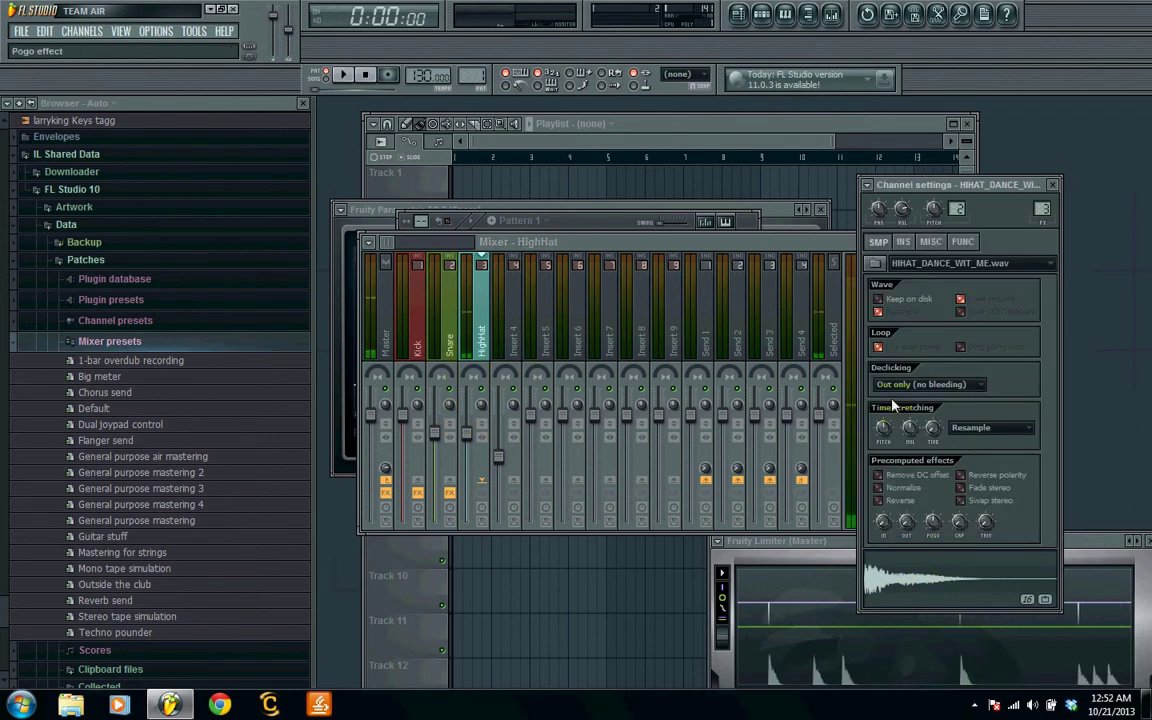
pyautogui.click(790, 240)
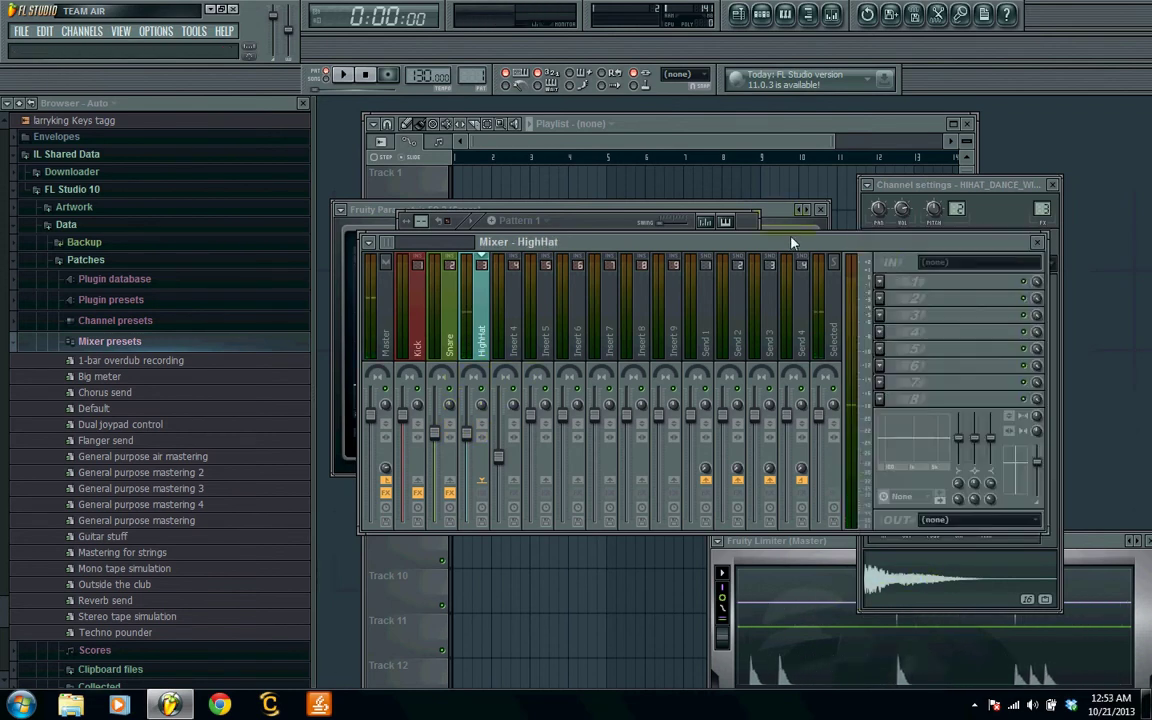
pyautogui.click(884, 283)
pyautogui.moveTo(890, 300)
pyautogui.click(993, 478)
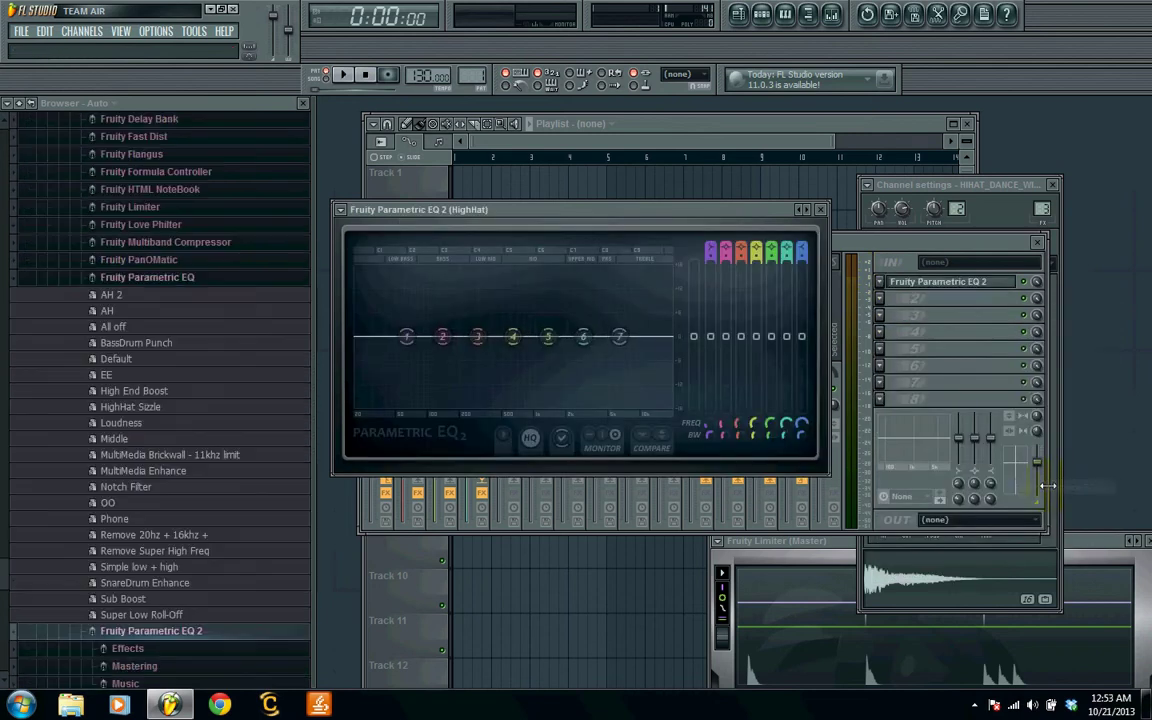
# Play the HIHAT_DANCE_WIT_ME sample repeatedly and examine its frequency content in the HighHat track's Fruity Parametric EQ 2
pyautogui.click(937, 586)
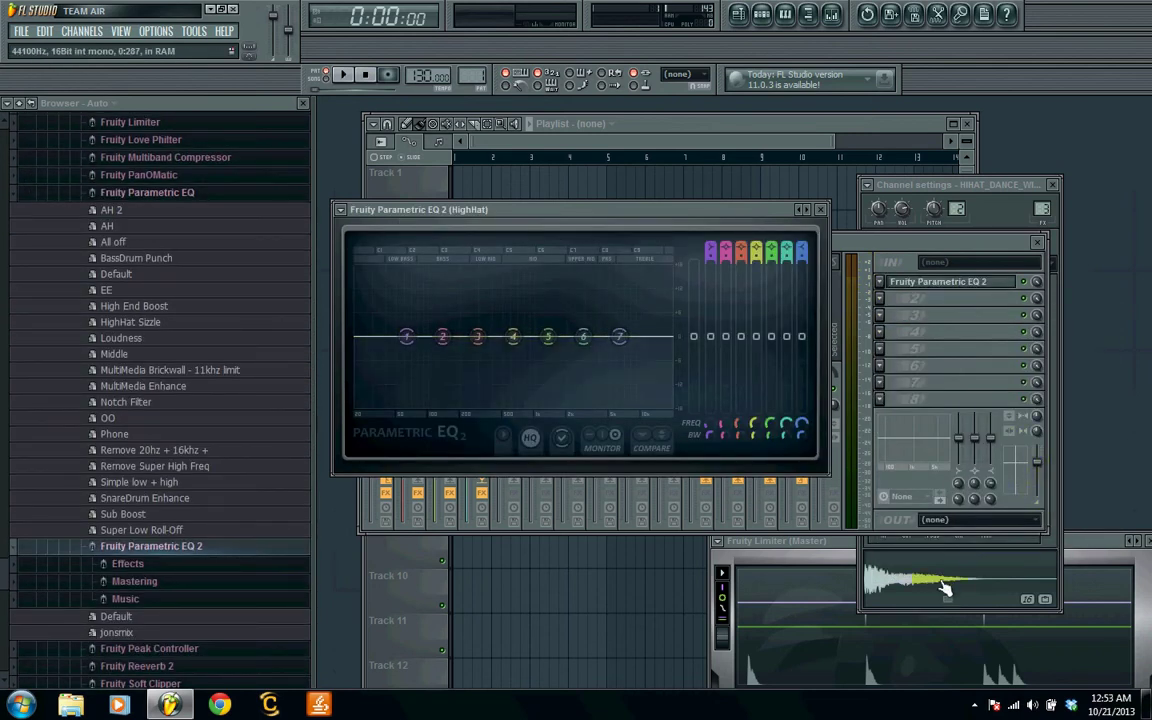
pyautogui.click(945, 588)
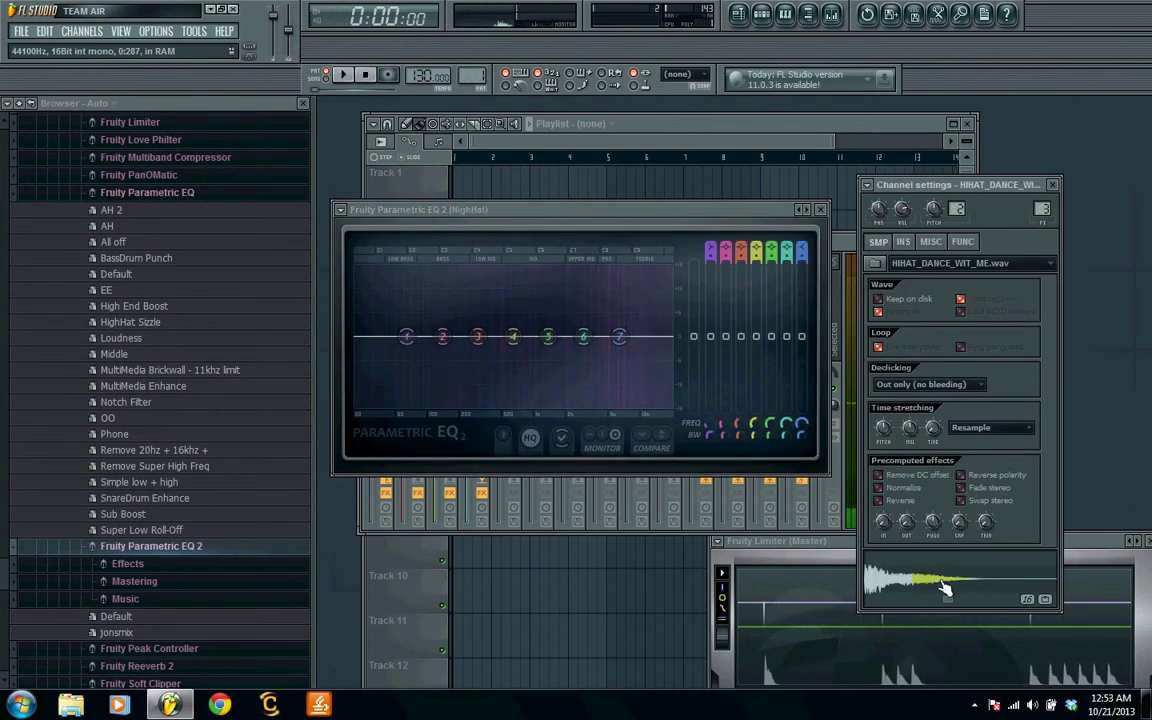
pyautogui.click(945, 588)
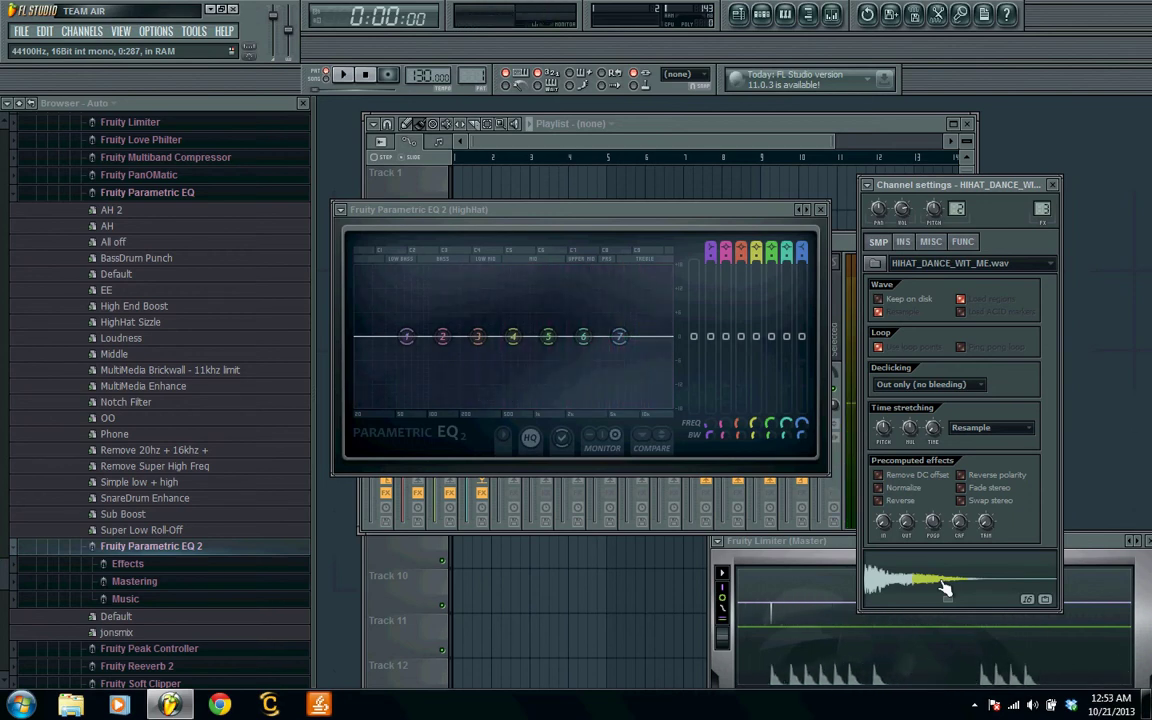
pyautogui.click(945, 588)
pyautogui.click(945, 588)
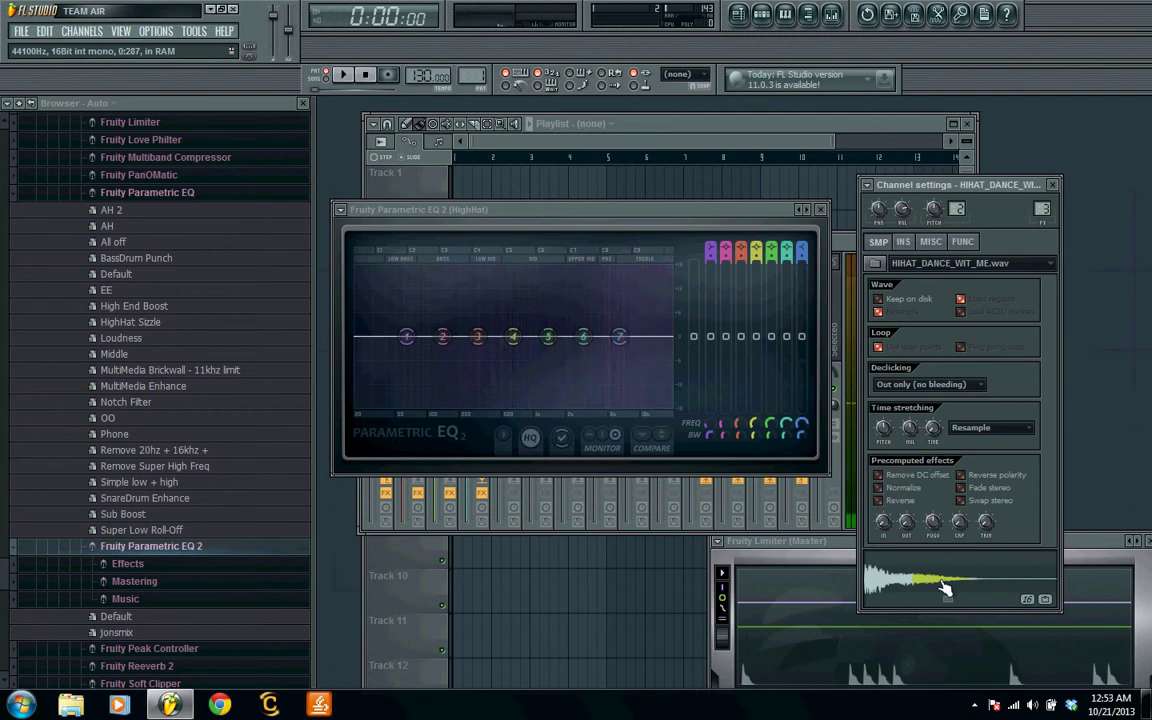
pyautogui.click(945, 588)
pyautogui.click(945, 588)
pyautogui.click(945, 588)
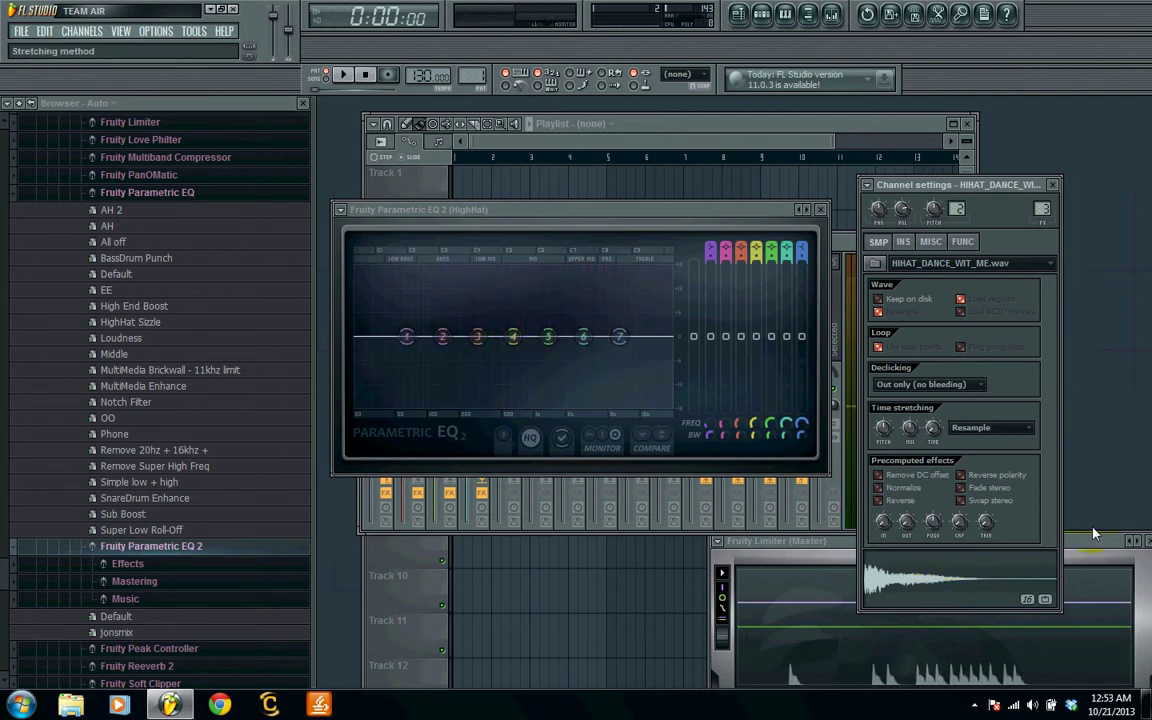
pyautogui.click(977, 589)
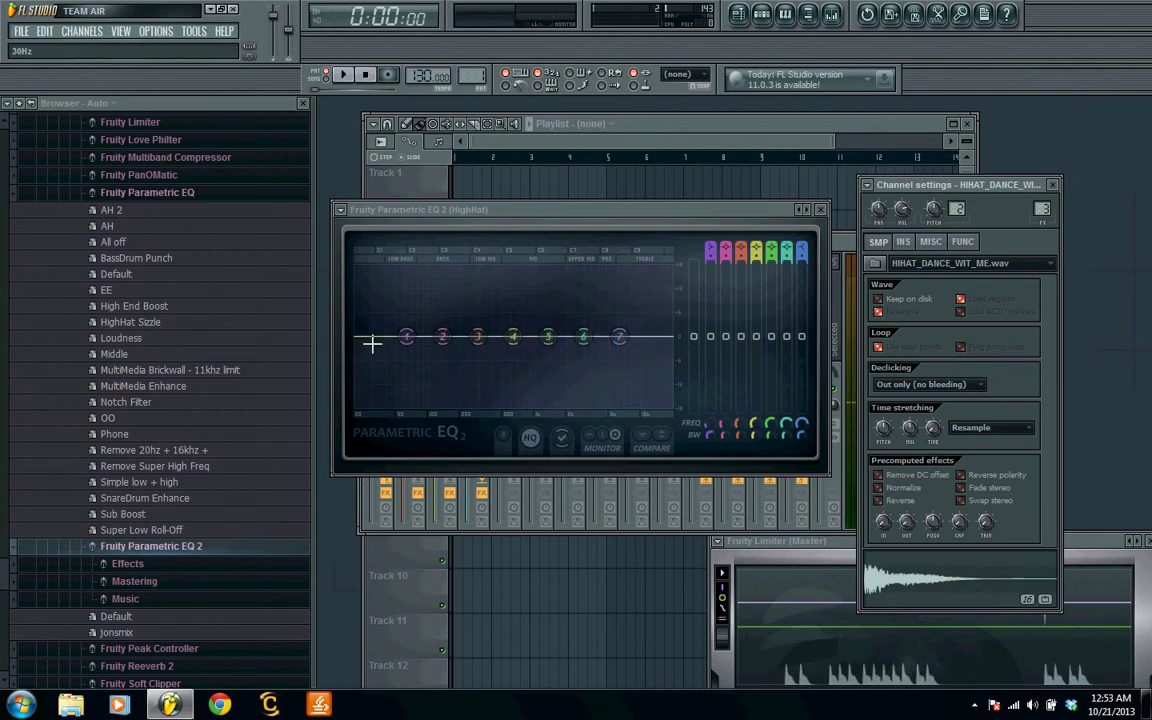
# Shape the HighHat EQ with band 1 at -18 dB, bands 2, 3, 4 and 6 lowered, and band 7 boosted about 5.6 dB near 6 kHz
pyautogui.moveTo(406, 336); pyautogui.dragTo(412, 405)
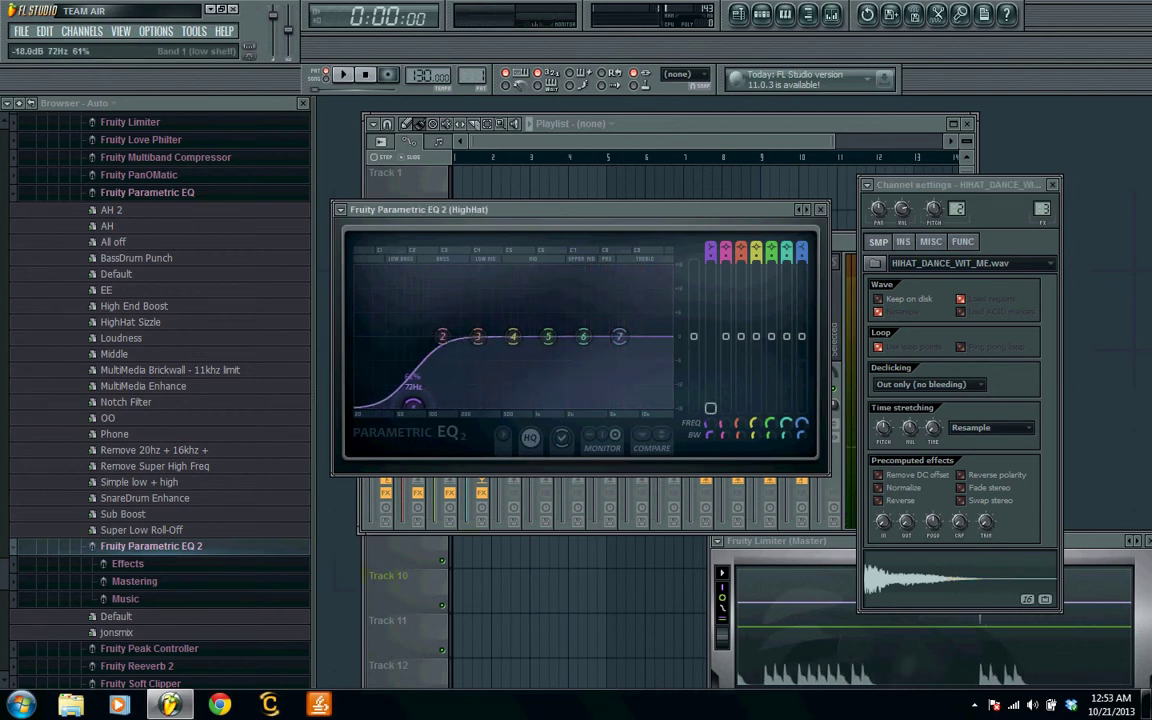
pyautogui.moveTo(442, 336); pyautogui.dragTo(617, 314)
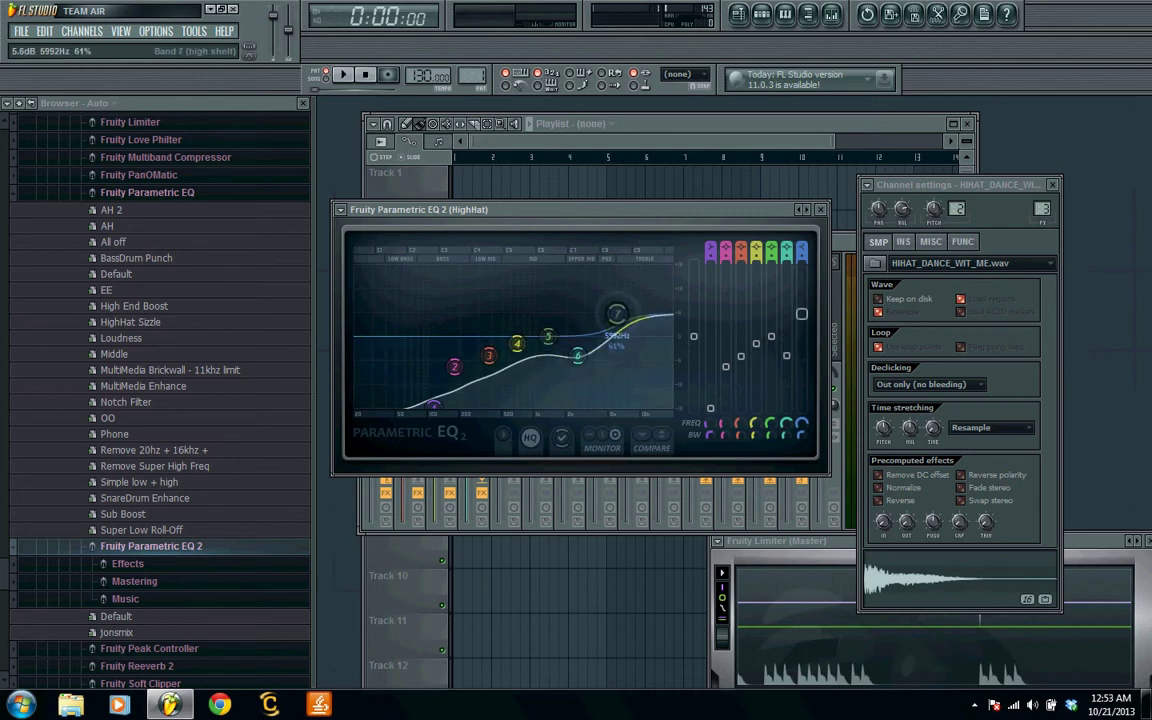
pyautogui.click(937, 577)
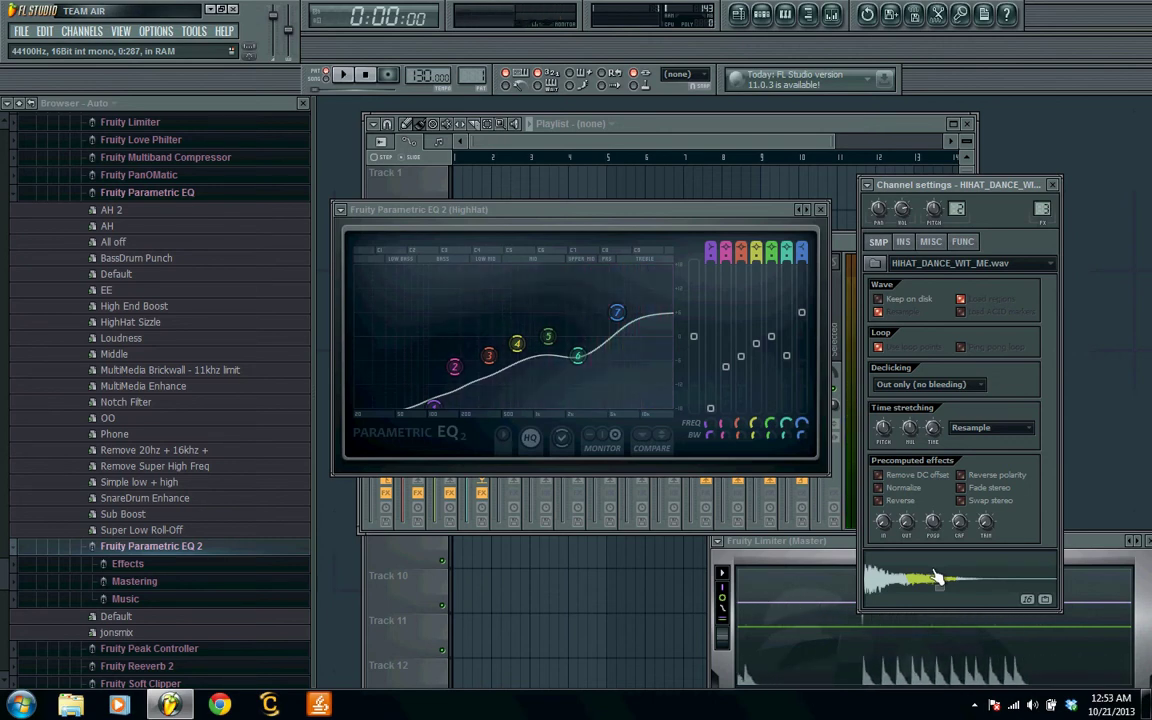
pyautogui.click(933, 577)
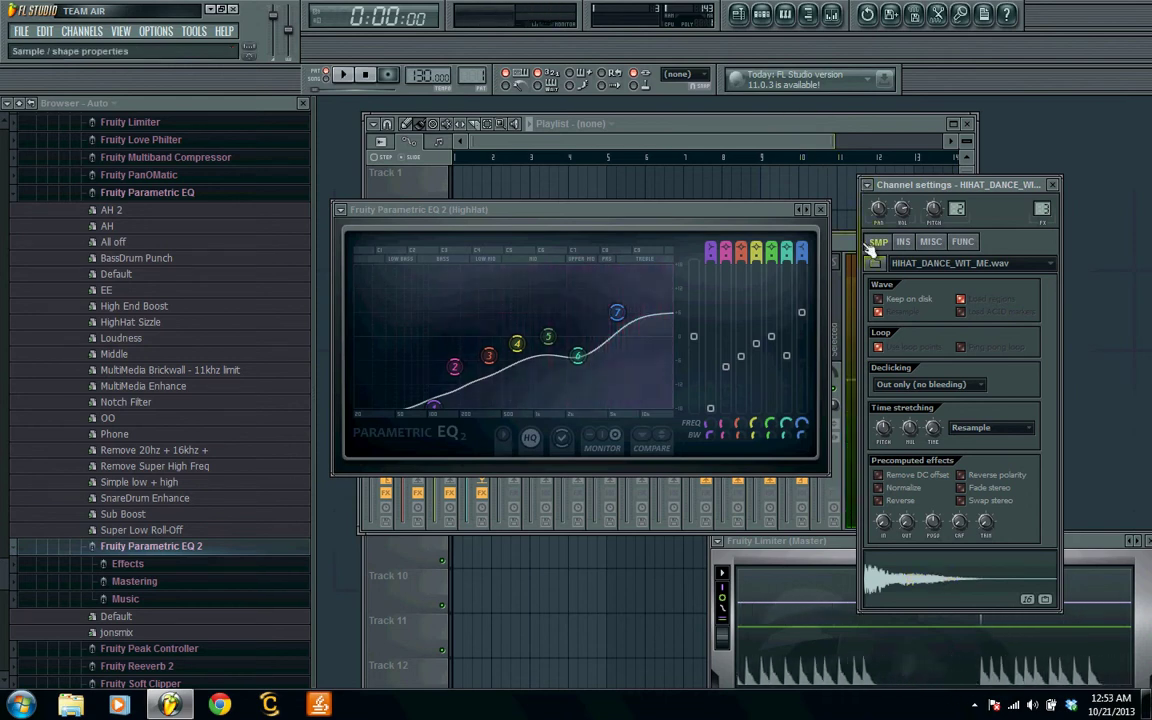
# Audition the equalized hi-hat sample while checking the HighHat track's level in the mixer and its EQ curve
pyautogui.press('F9')
pyautogui.click(940, 572)
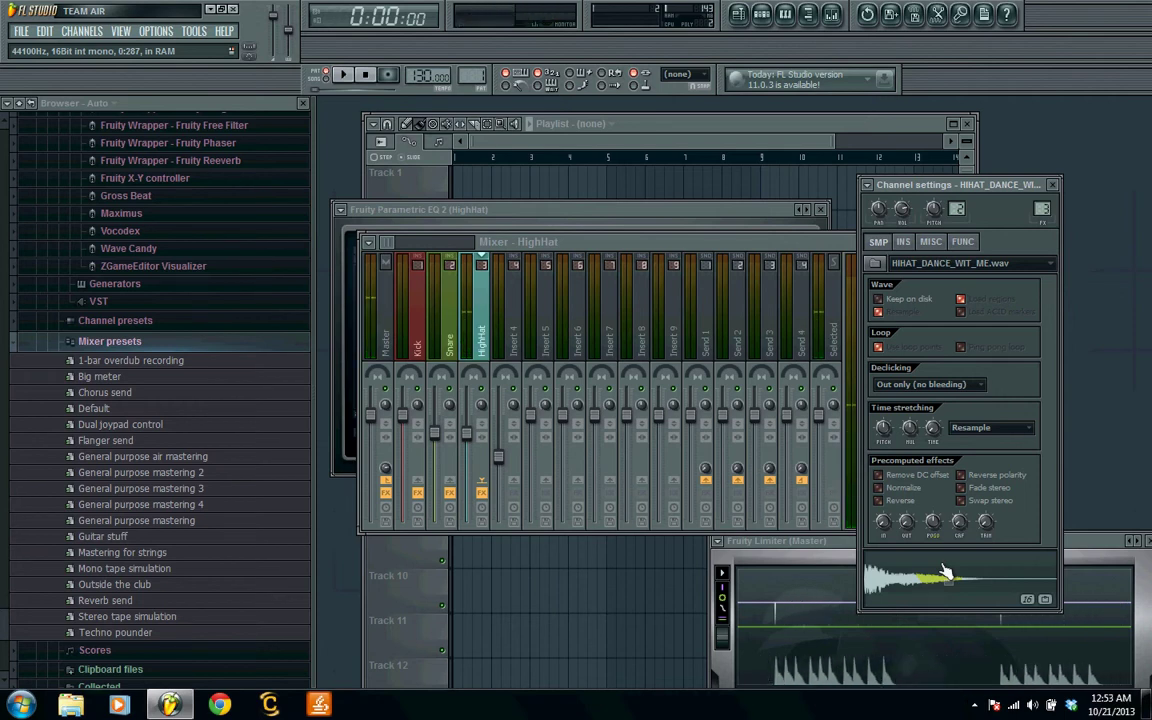
pyautogui.click(711, 233)
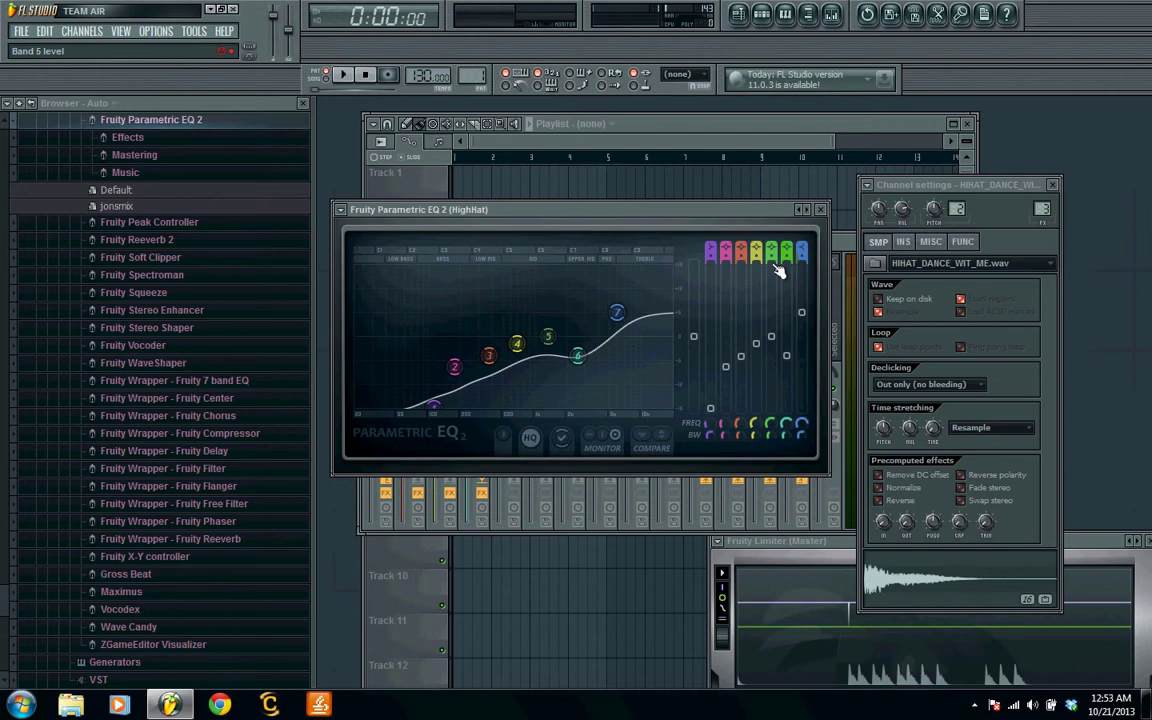
pyautogui.click(943, 605)
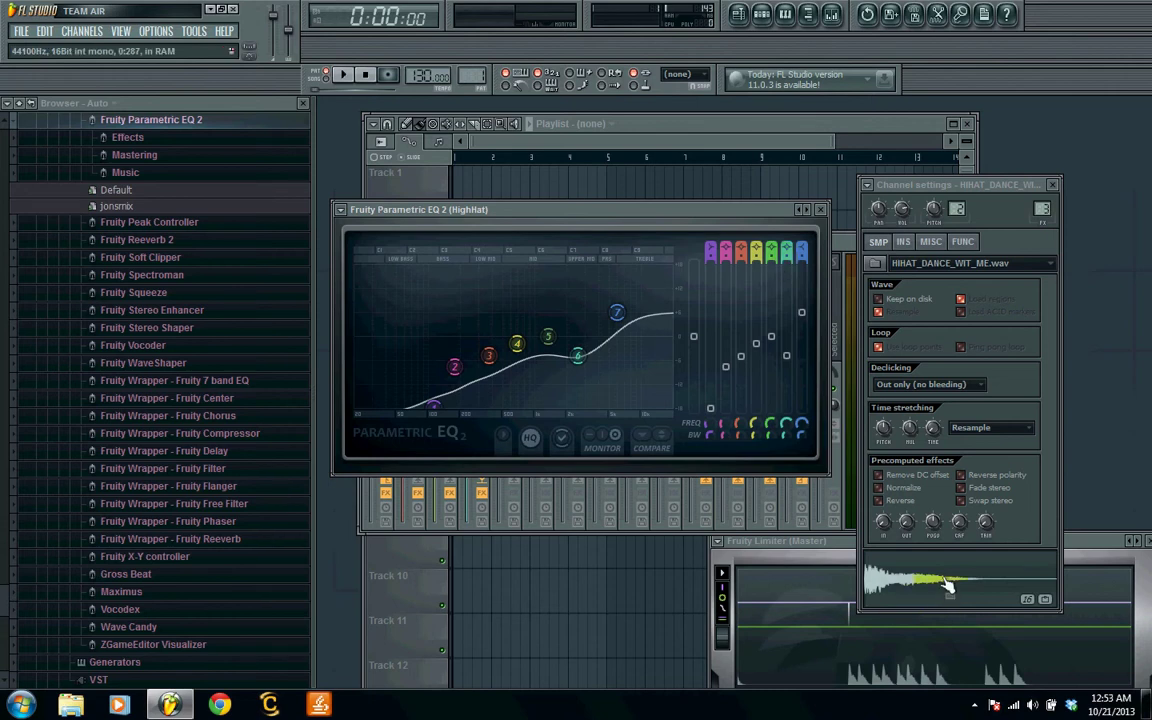
pyautogui.press('F9')
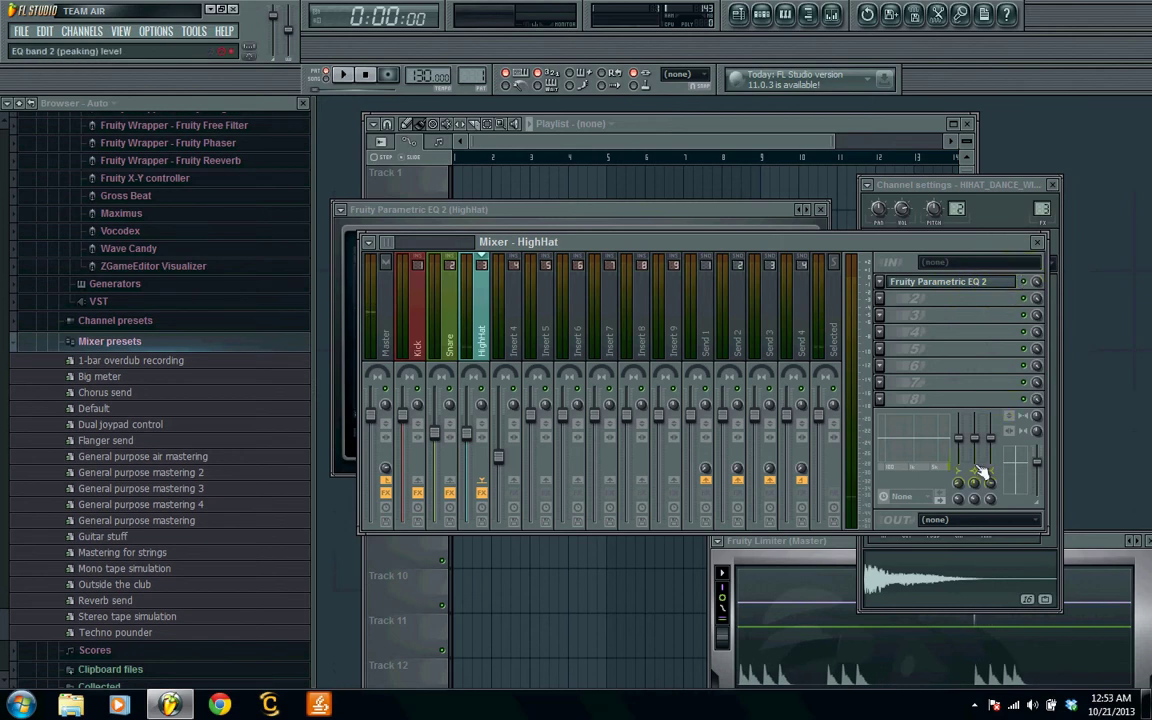
pyautogui.click(900, 587)
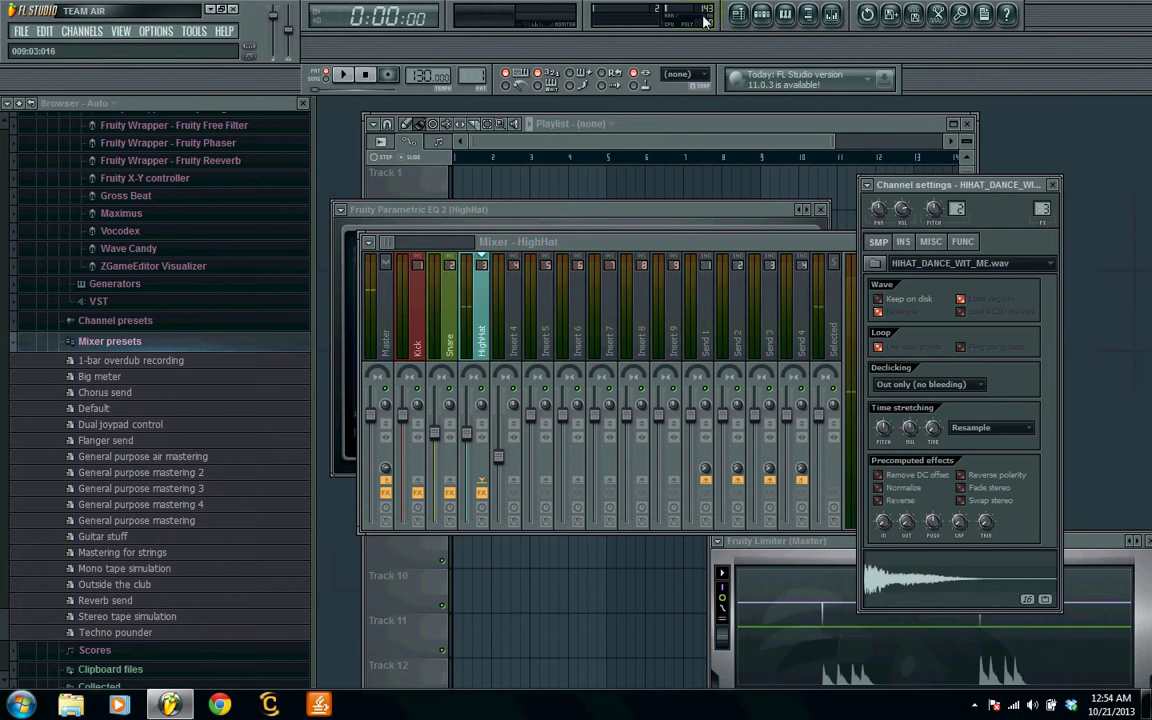
# Extend Pattern 1 to 32 steps and fill every second step of the HIHAT_DANCE_WIT_ME channel
pyautogui.click(738, 13)
pyautogui.click(762, 14)
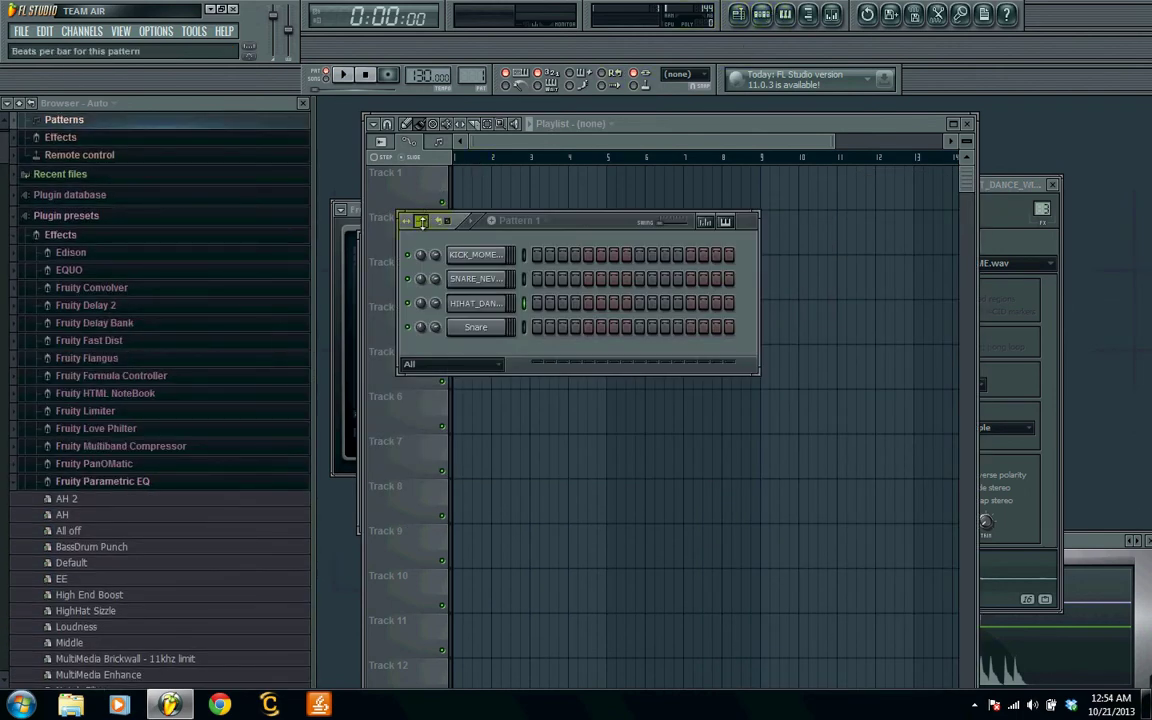
pyautogui.scroll(4, 470, 220)
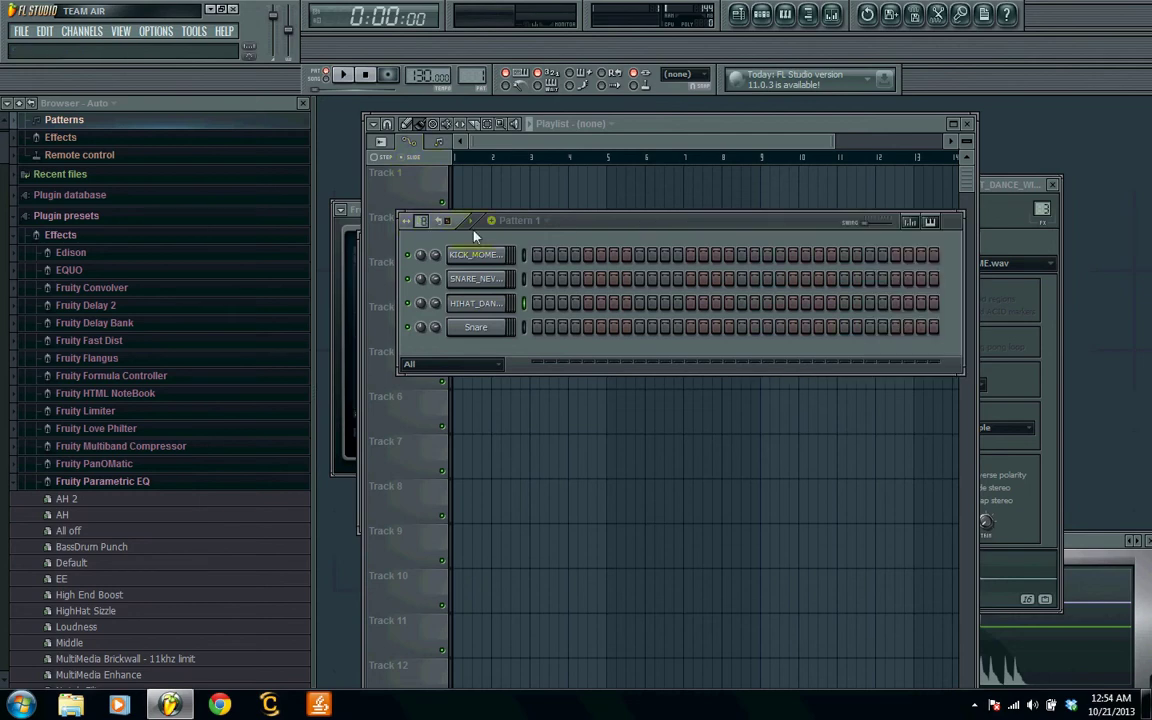
pyautogui.rightClick(483, 303)
pyautogui.click(533, 418)
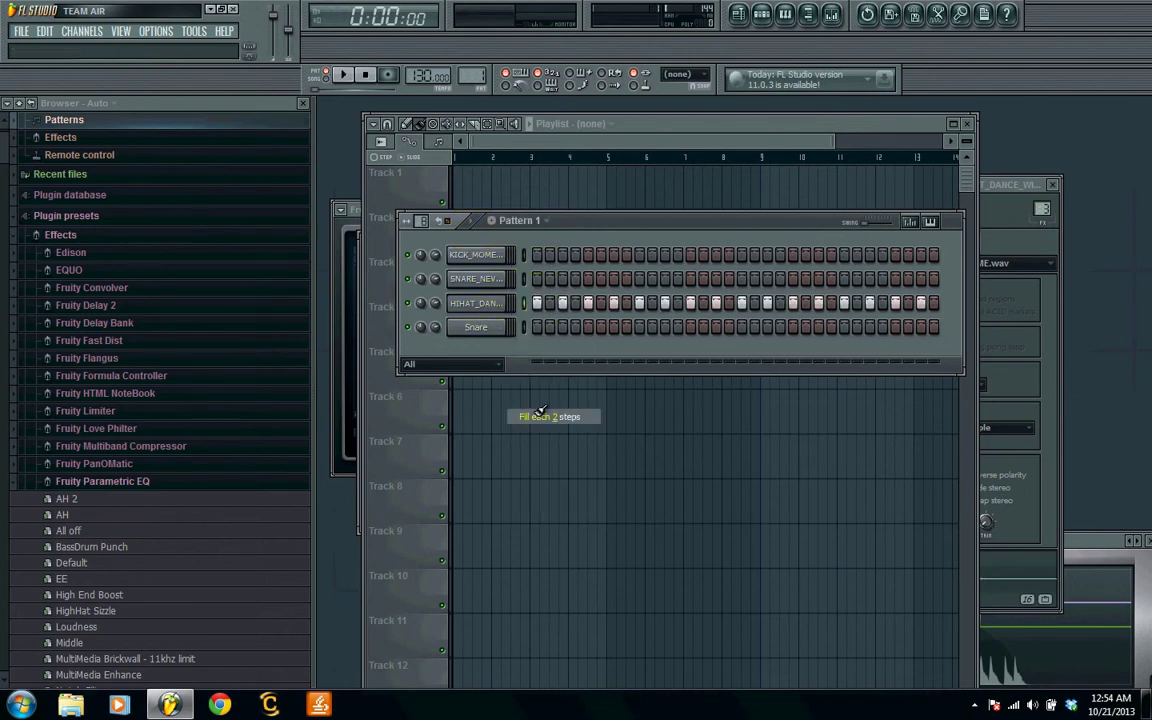
# Lower the velocity of every other hi-hat hit, starting at step 3, to about 61–65%
pyautogui.click(909, 221)
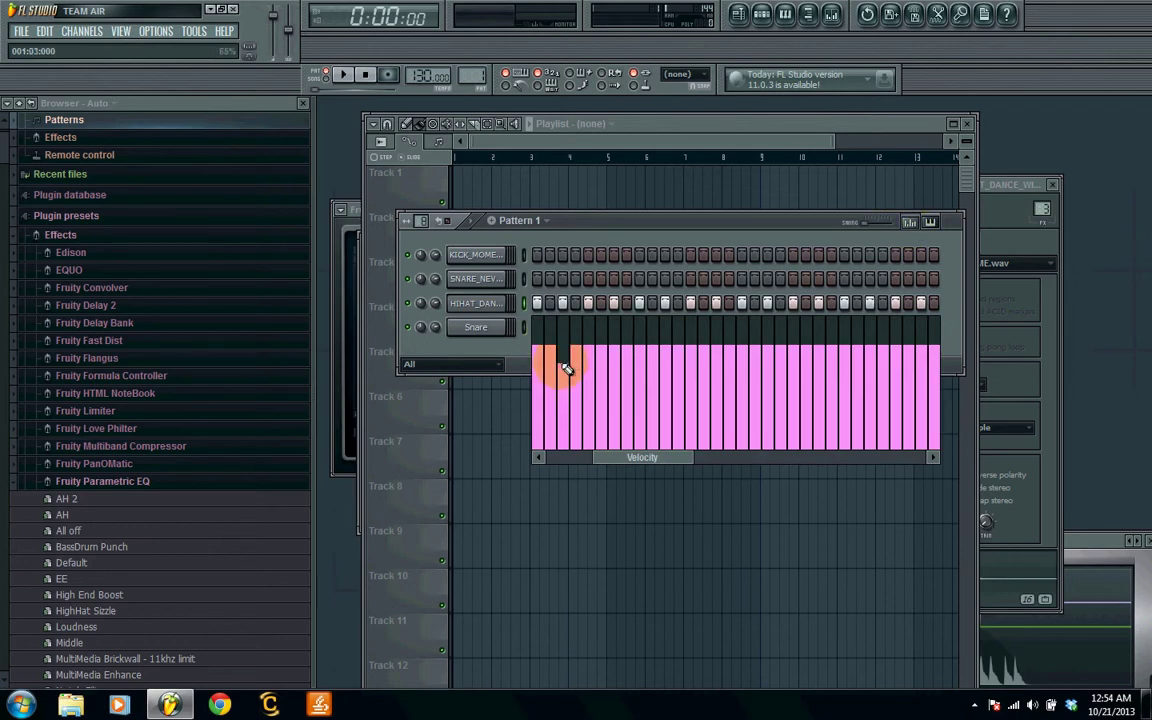
pyautogui.moveTo(566, 369); pyautogui.dragTo(918, 373)
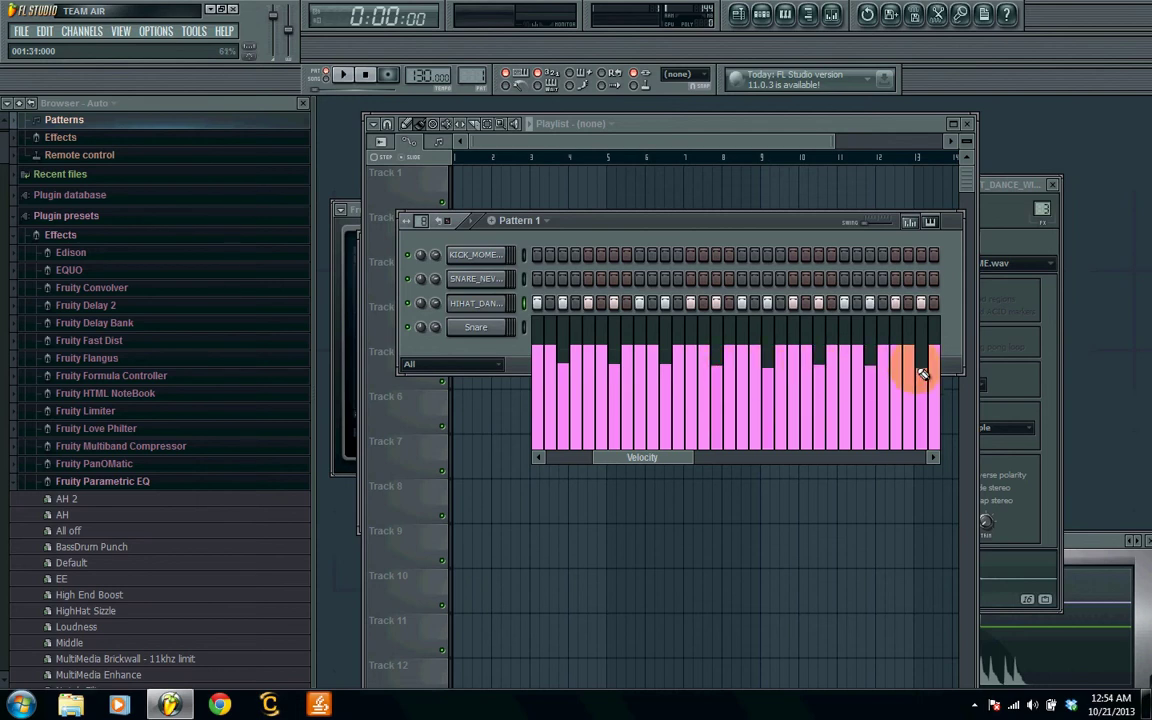
pyautogui.click(918, 223)
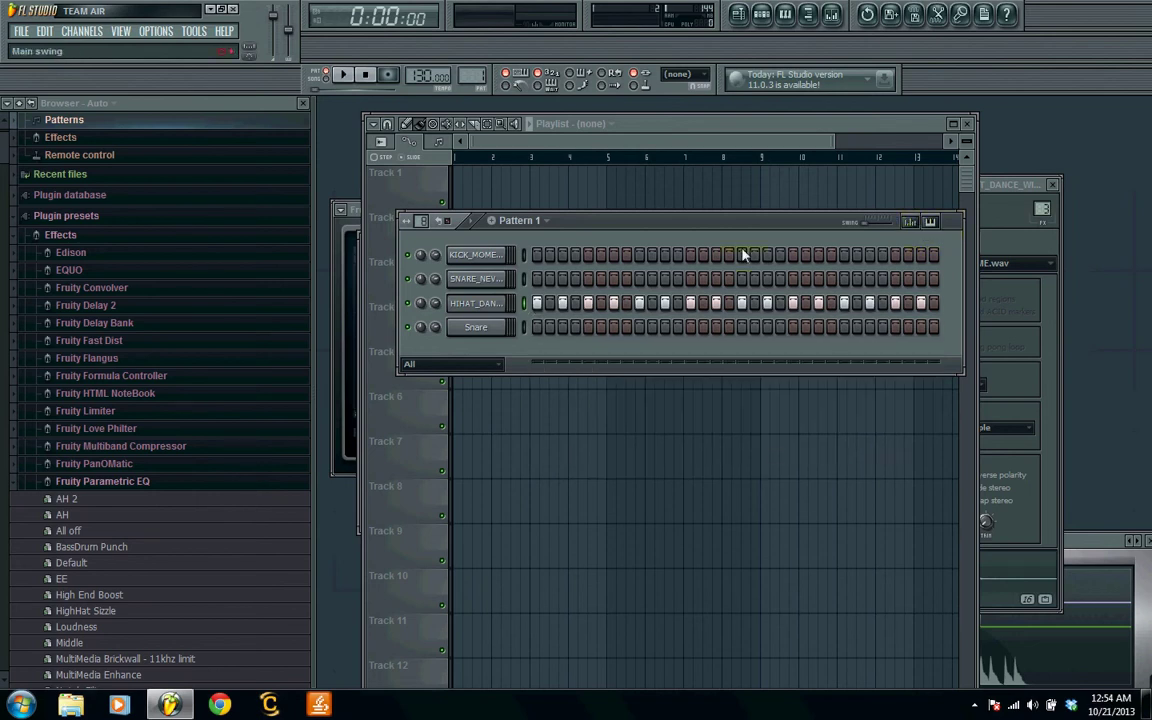
# Place snare hits on steps 5, 13, 21 and 29, and kick hits on steps 1, 4, 10, 11, 15, 20 and 27
pyautogui.click(588, 279)
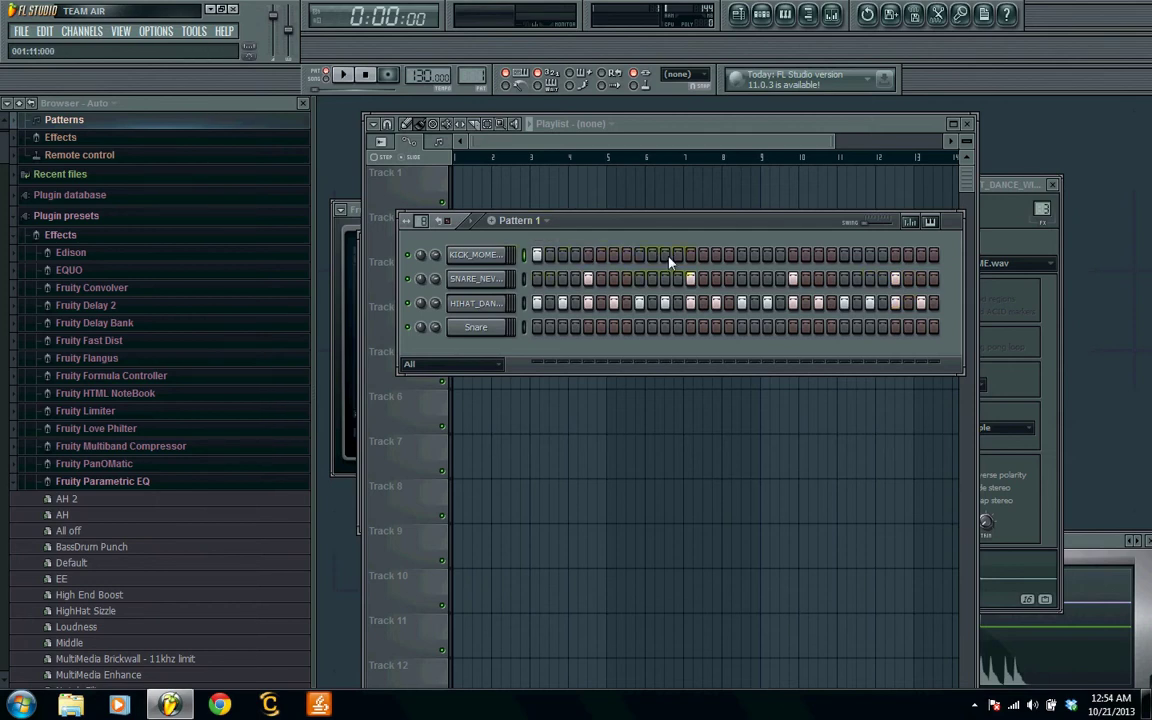
pyautogui.moveTo(665, 257); pyautogui.dragTo(652, 260)
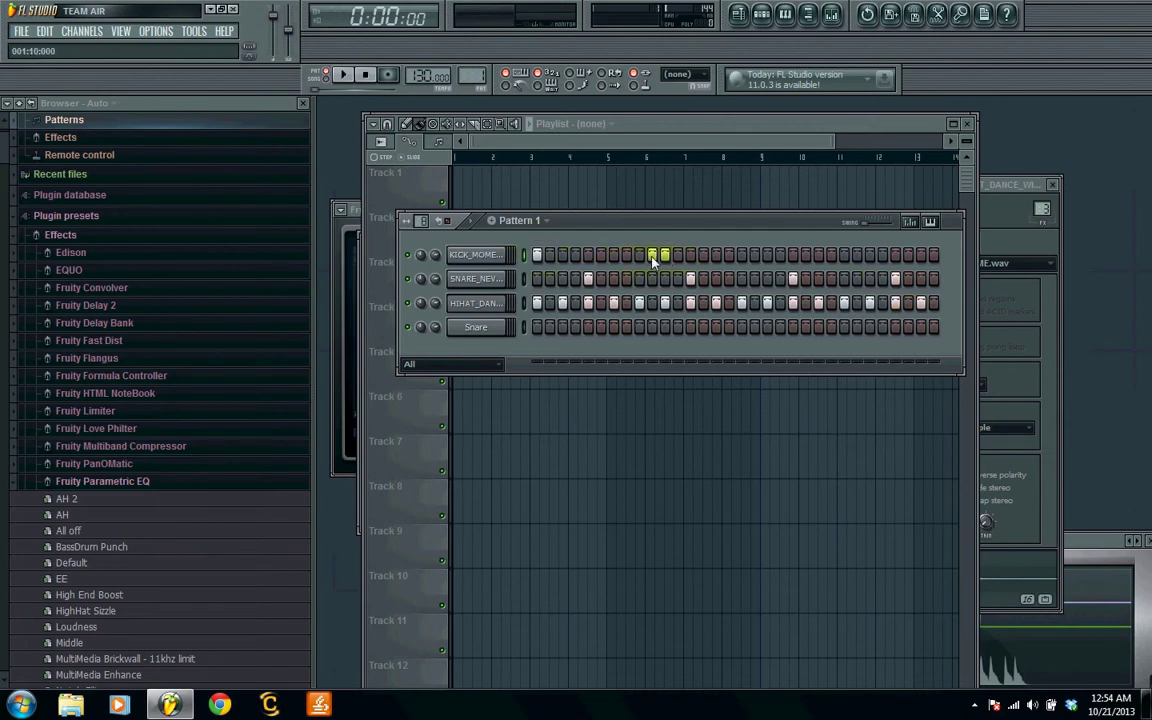
pyautogui.click(780, 255)
pyautogui.click(716, 255)
pyautogui.click(869, 255)
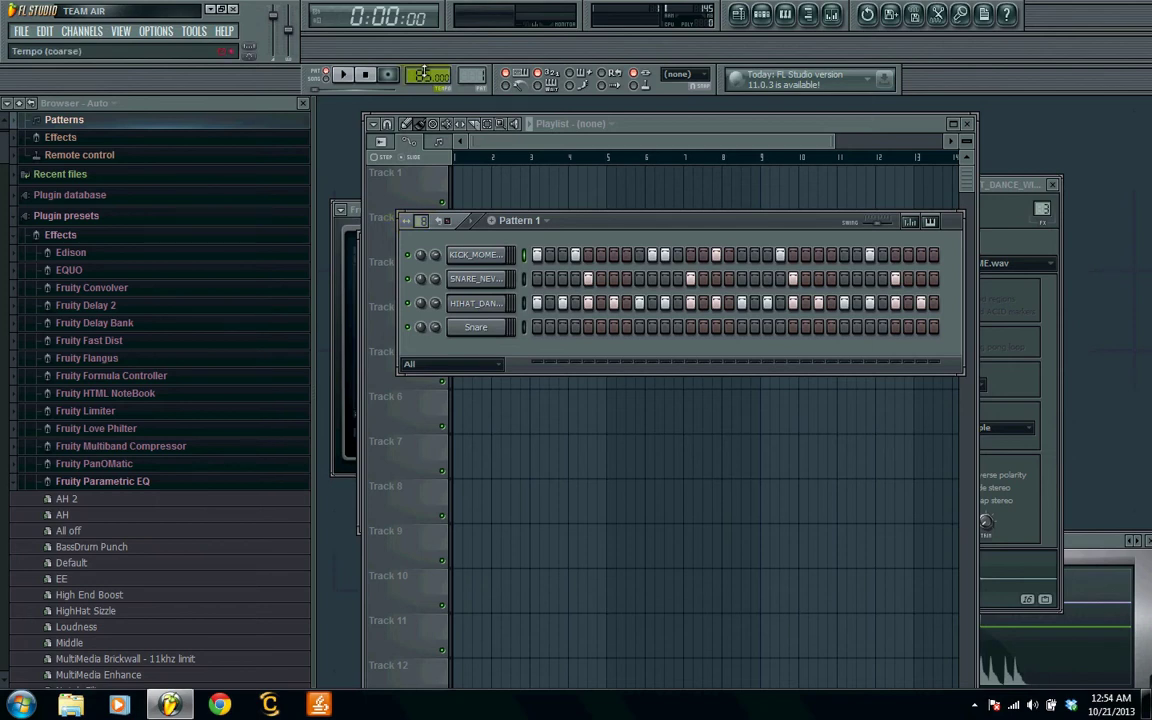
# Listen to the drum pattern at a tempo of 85, raise the system volume during playback, and stop it
pyautogui.press('space')
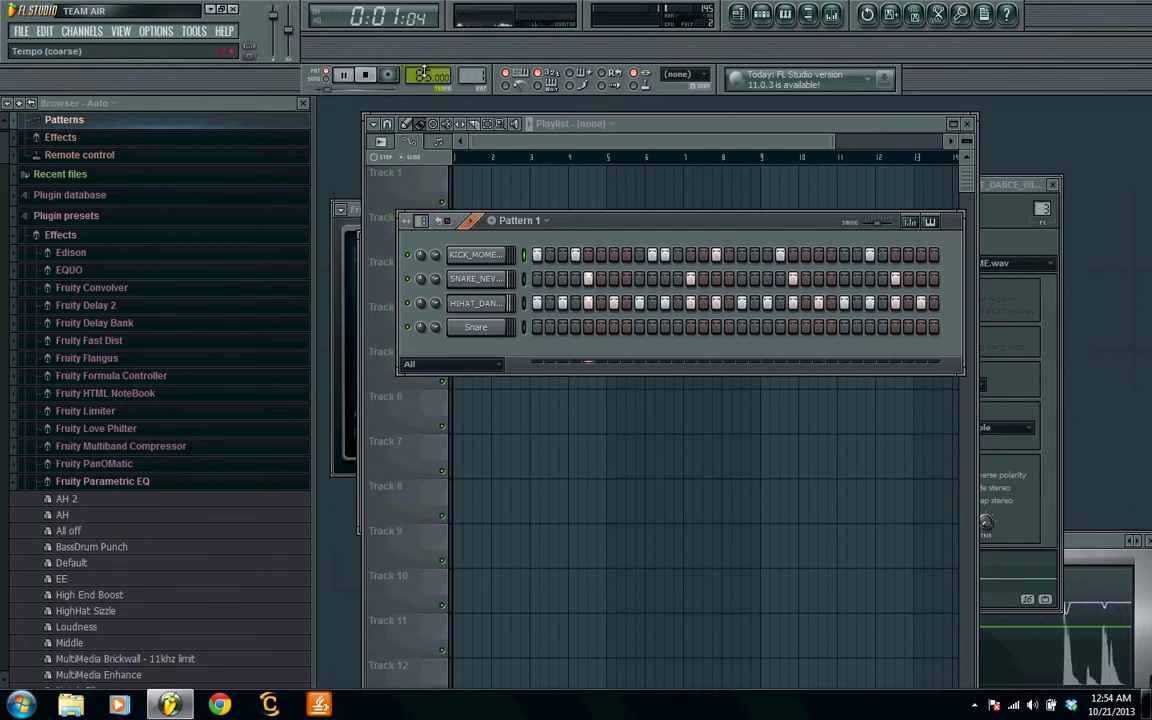
pyautogui.press('XF86AudioRaiseVolume')
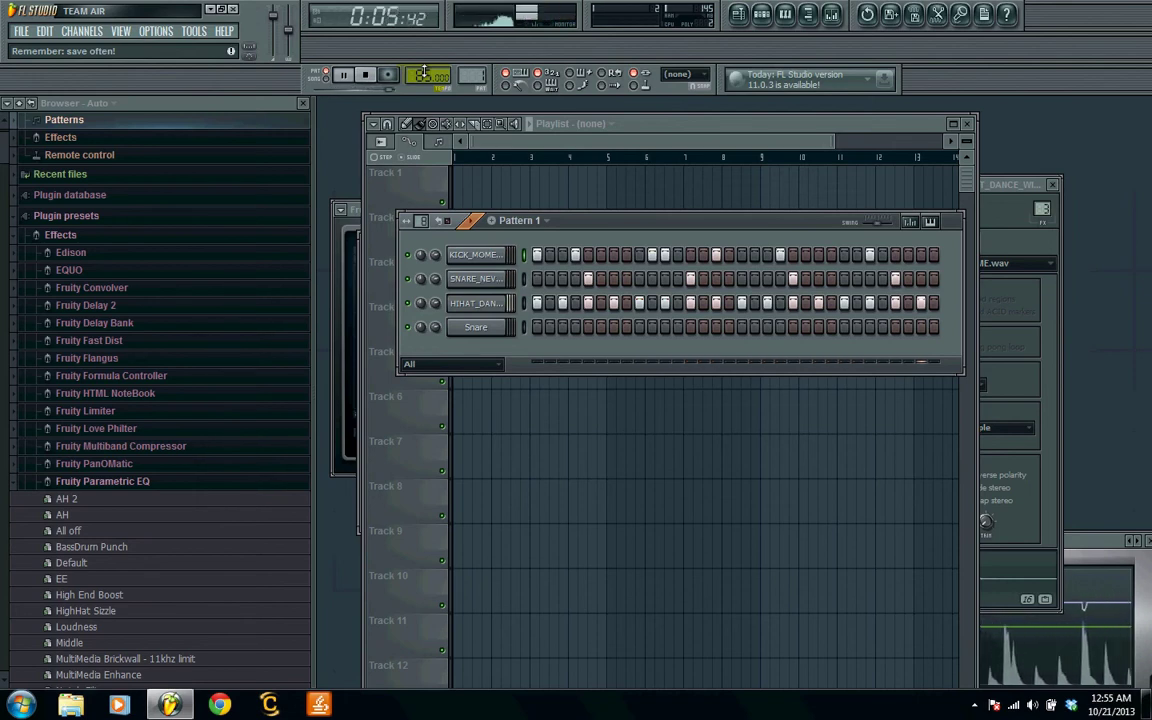
pyautogui.press('space')
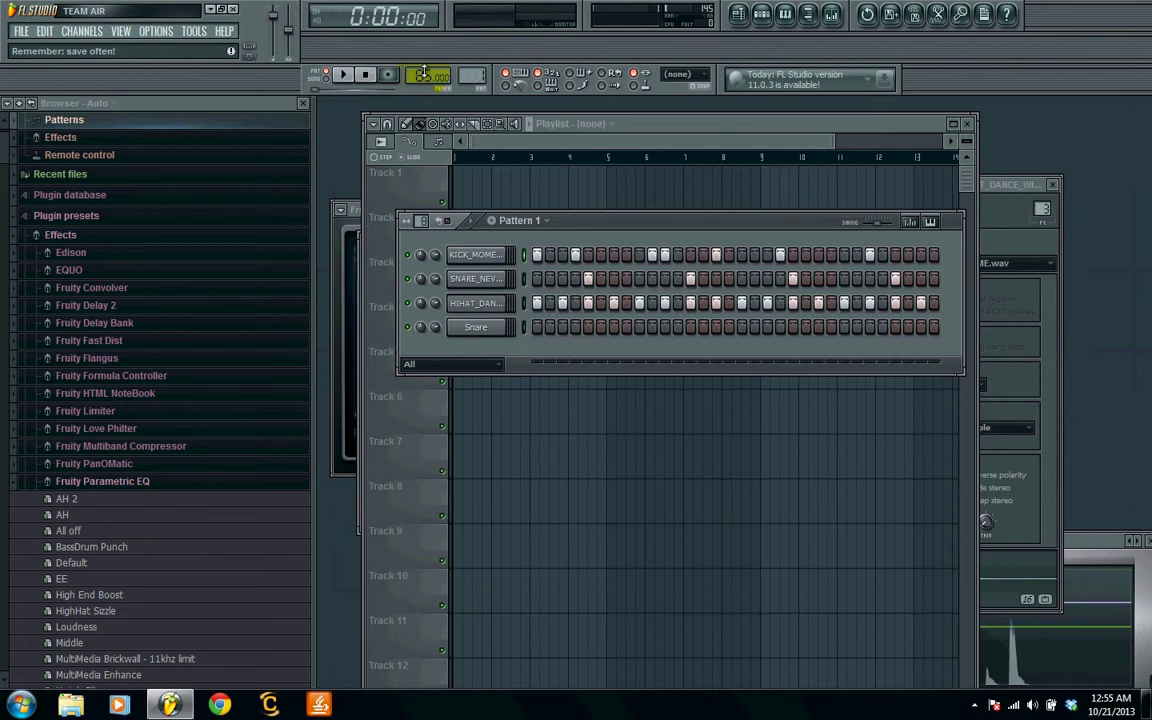
# Browse the Sliced beats folder and preview the sample Shawn Lee's Ping Pong Orchestra- Kiss The Sky
pyautogui.click(20, 104)
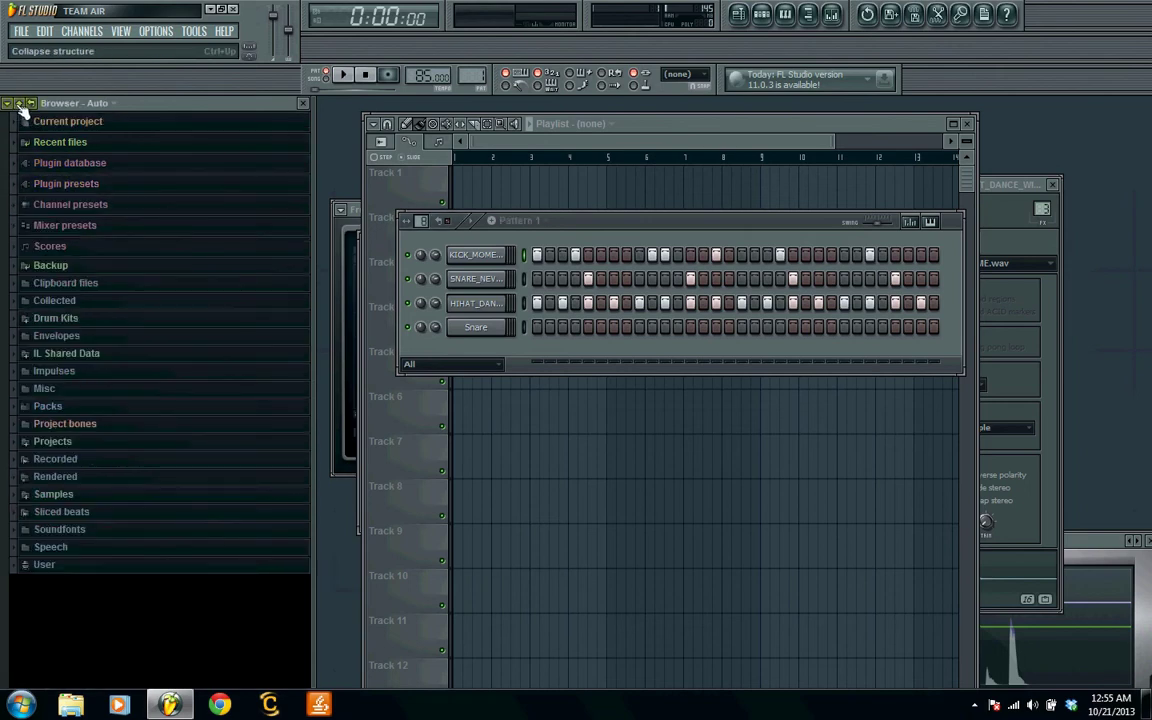
pyautogui.click(70, 512)
pyautogui.scroll(5, 162, 432)
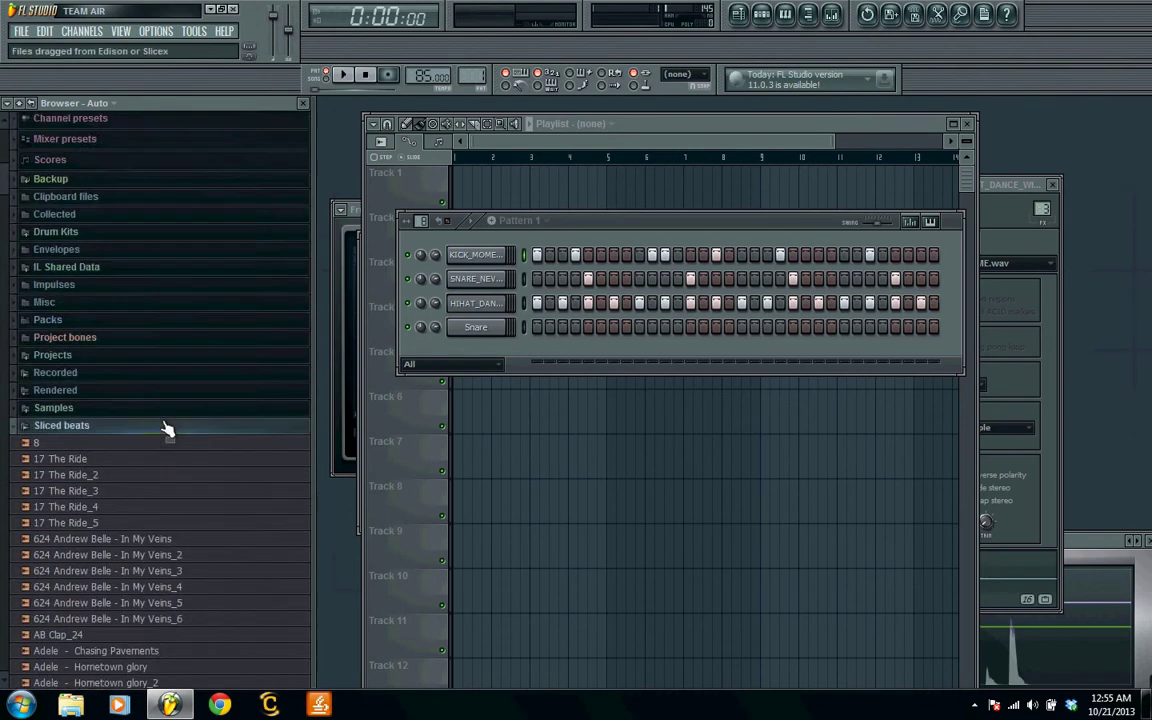
pyautogui.scroll(-10, 167, 429)
pyautogui.scroll(-20, 167, 429)
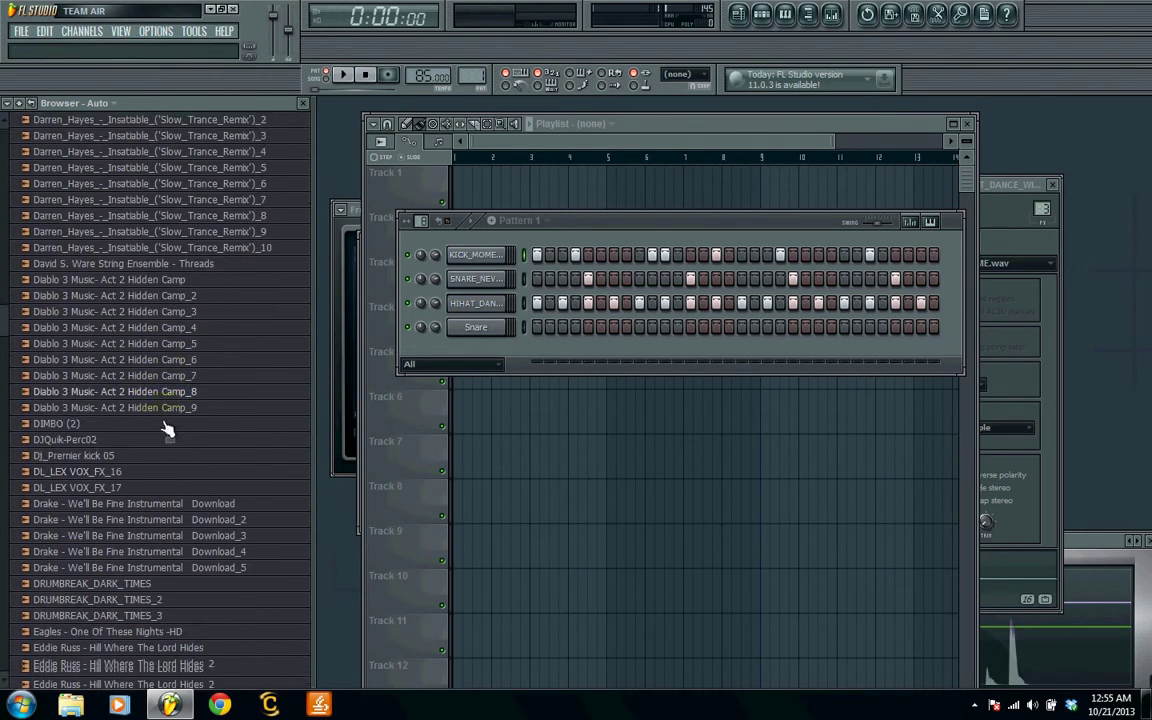
pyautogui.scroll(-20, 167, 429)
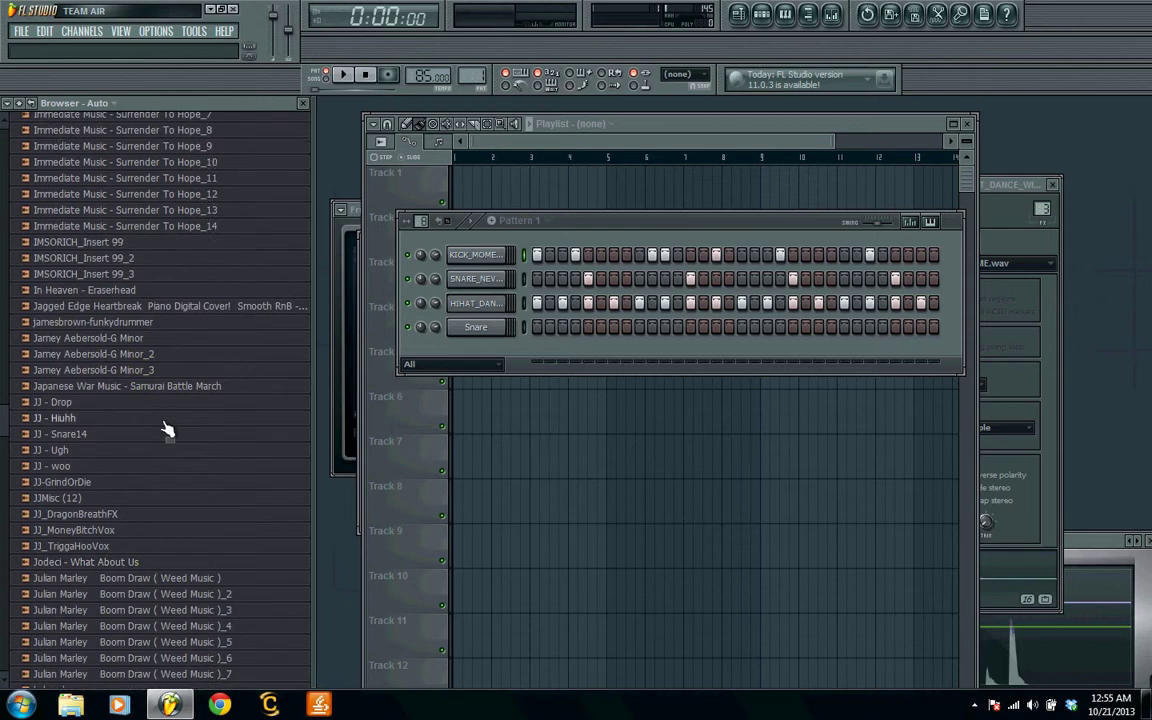
pyautogui.scroll(-2, 167, 429)
pyautogui.scroll(-20, 167, 429)
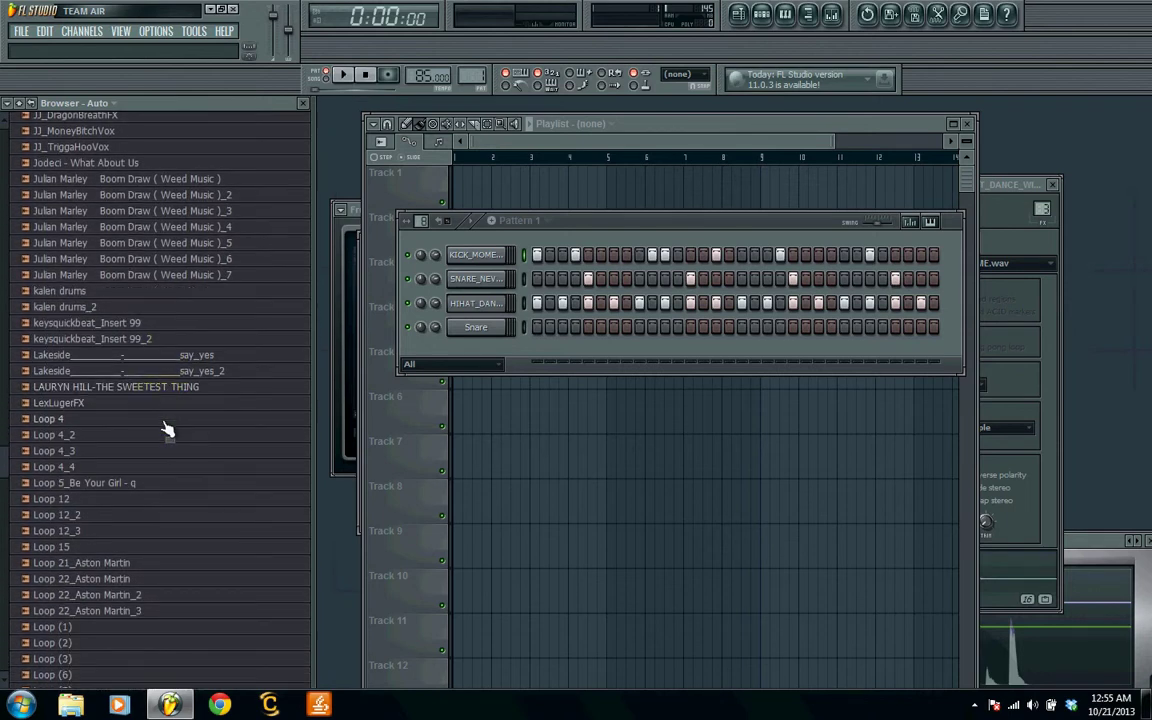
pyautogui.scroll(-15, 167, 429)
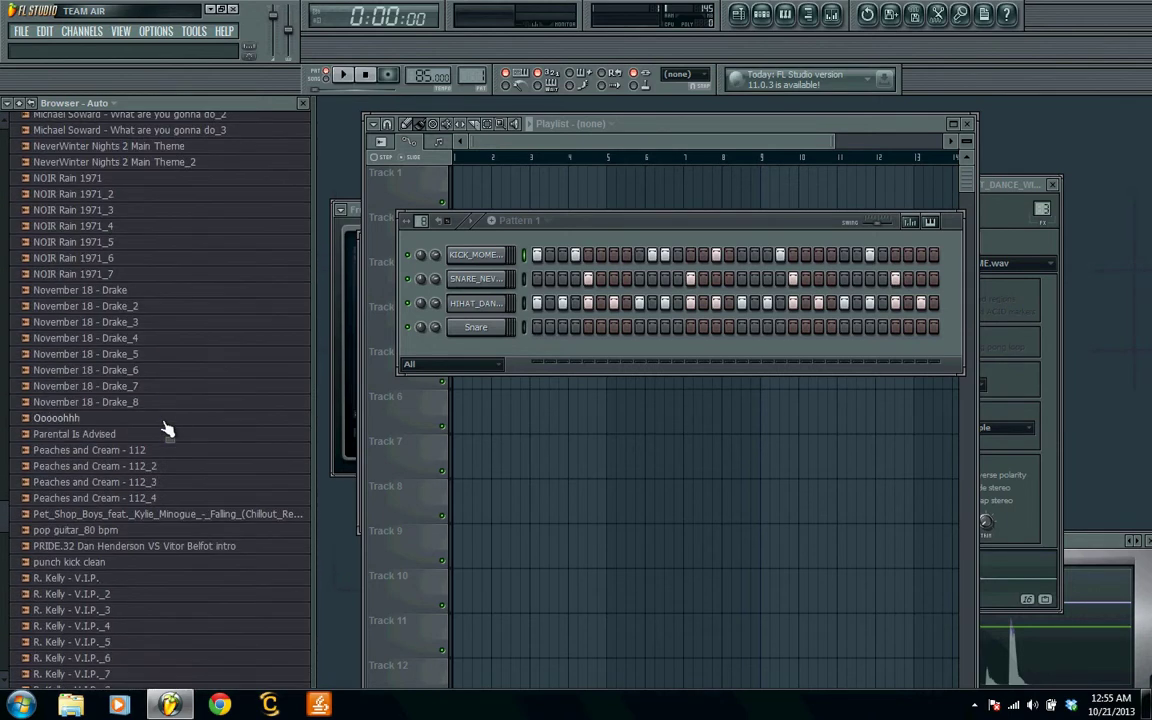
pyautogui.scroll(-8, 155, 449)
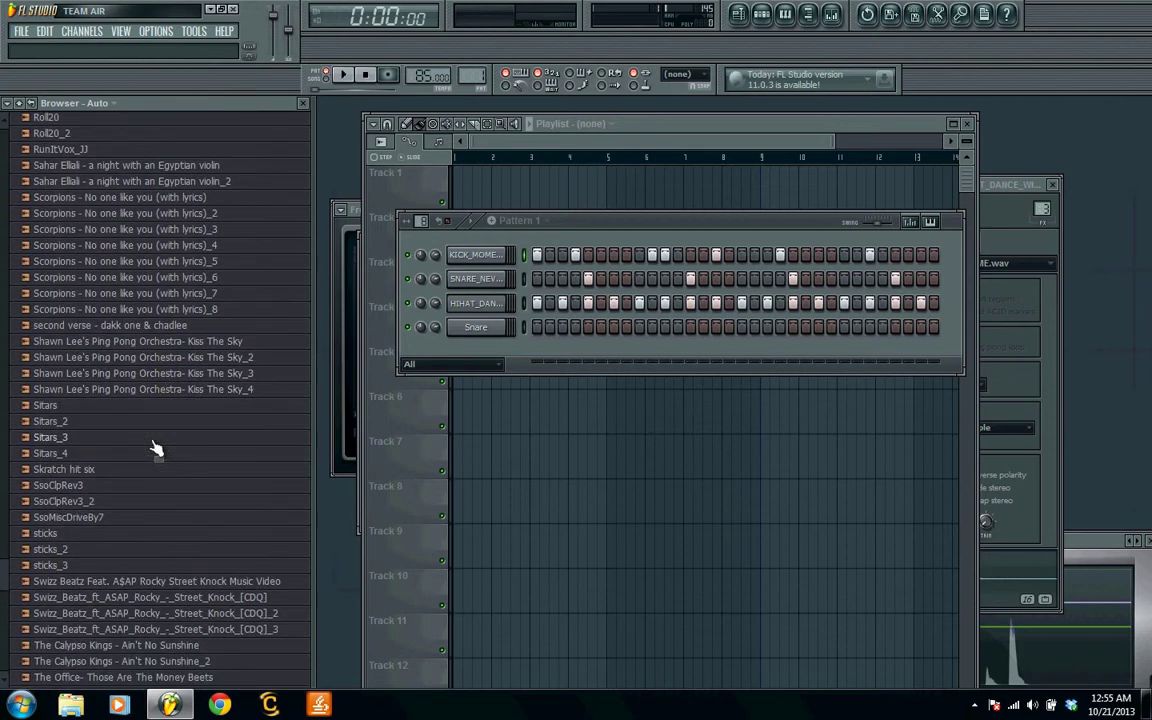
pyautogui.scroll(-2, 155, 449)
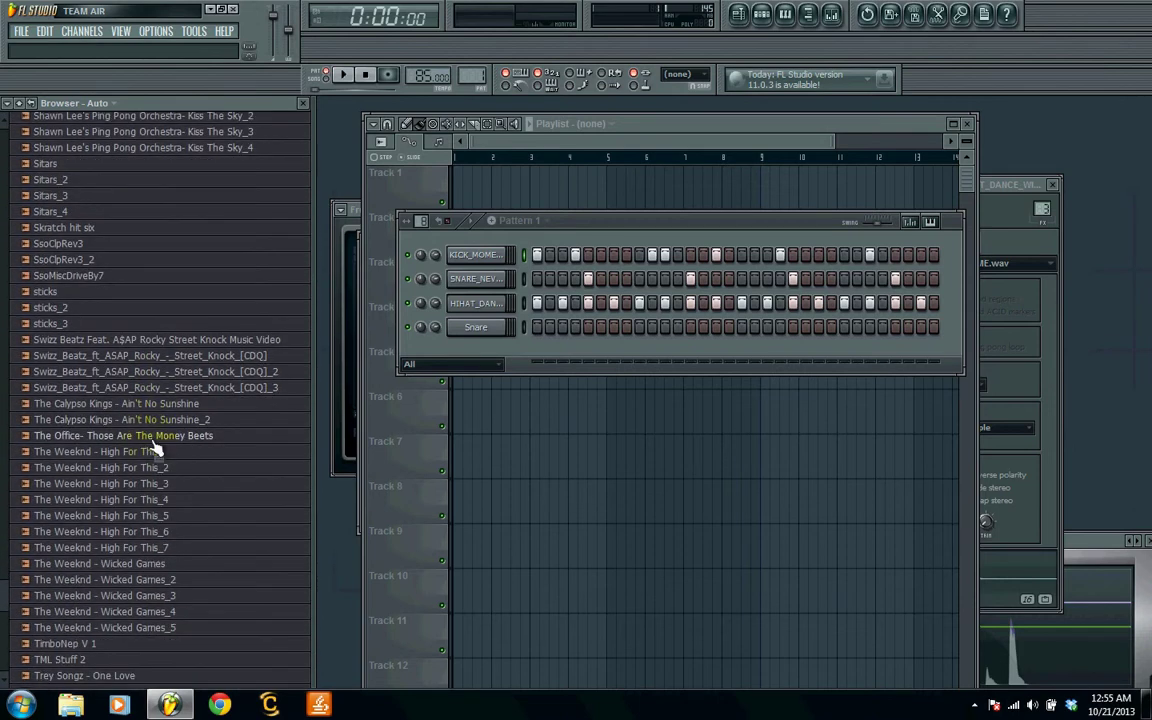
pyautogui.scroll(3, 226, 450)
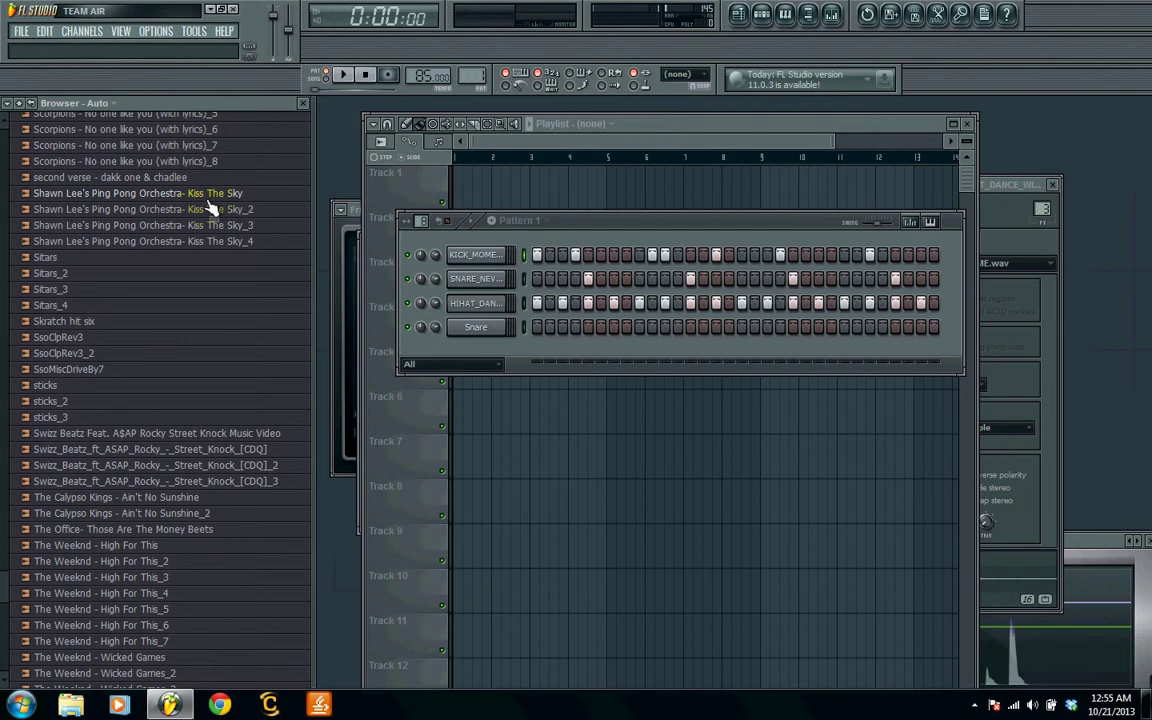
pyautogui.click(208, 200)
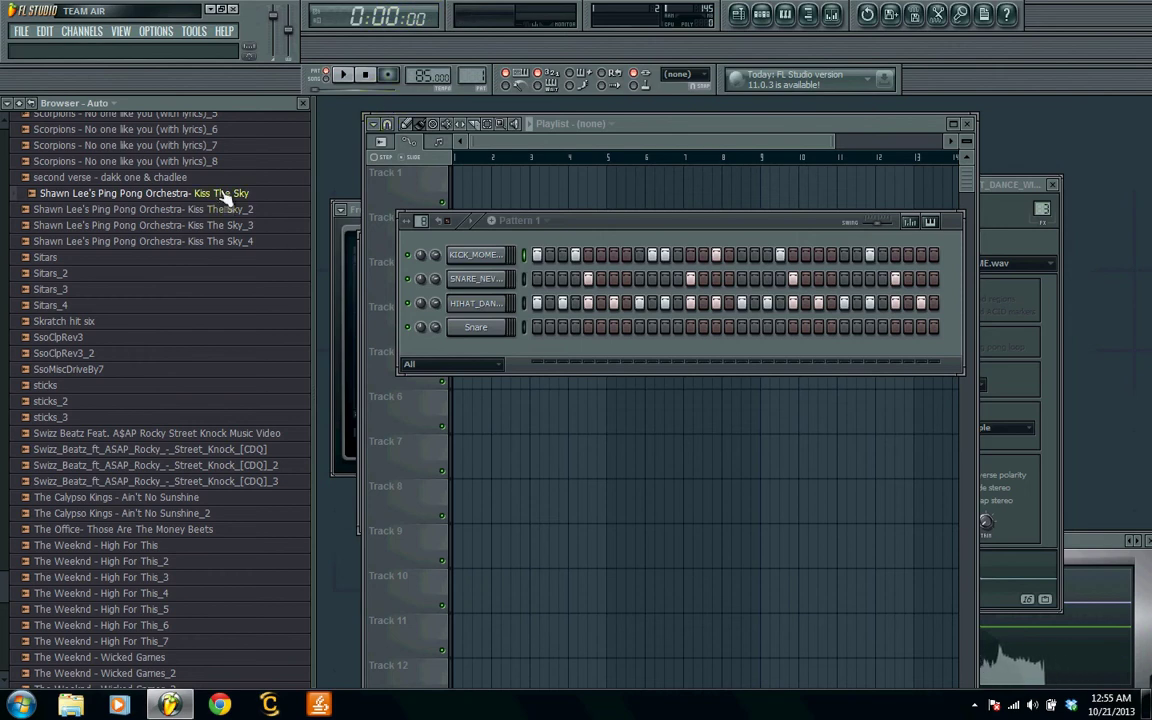
# Fill Track 1 with Pattern 1 from bar 1 through bar 8 and place the Kiss The Sky sample at the start of Track 2
pyautogui.click(463, 188)
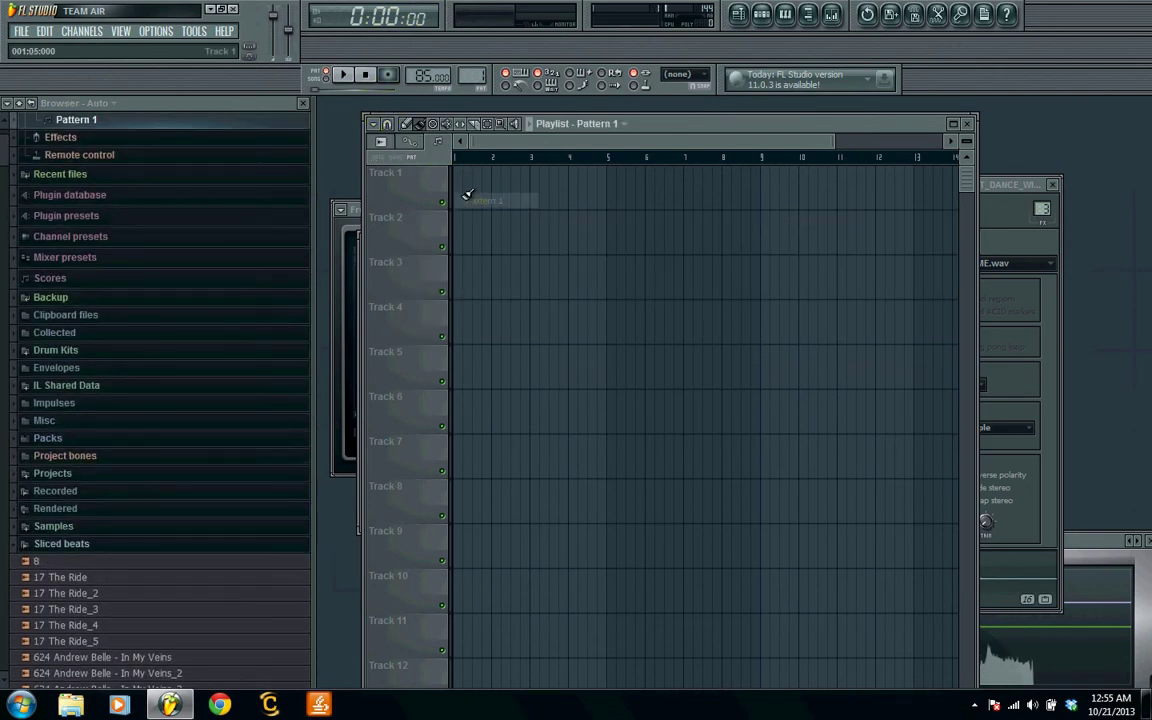
pyautogui.moveTo(463, 193); pyautogui.dragTo(710, 198)
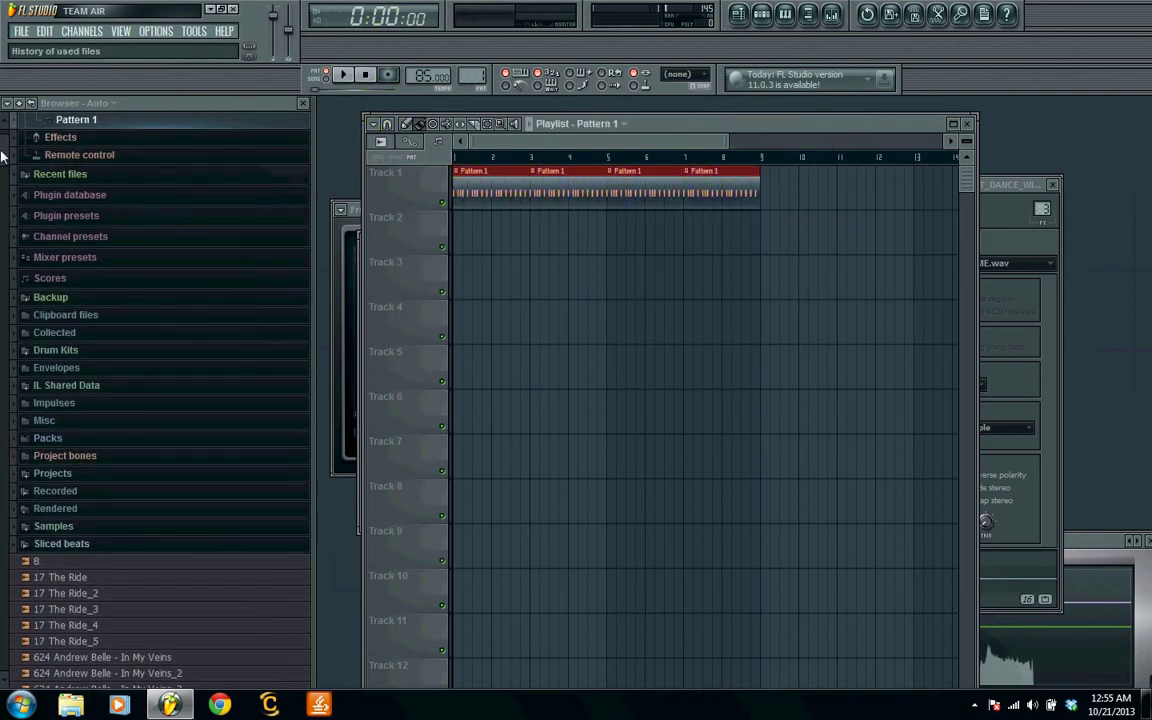
pyautogui.moveTo(6, 155); pyautogui.dragTo(2, 600)
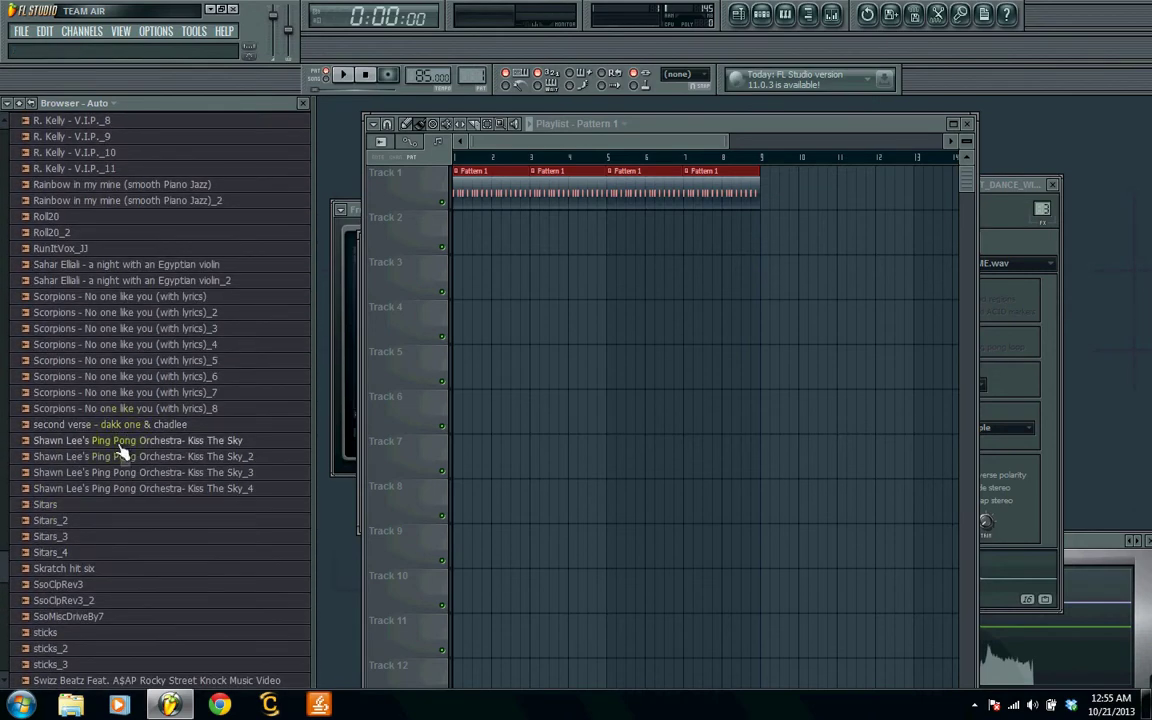
pyautogui.moveTo(162, 446); pyautogui.dragTo(458, 228)
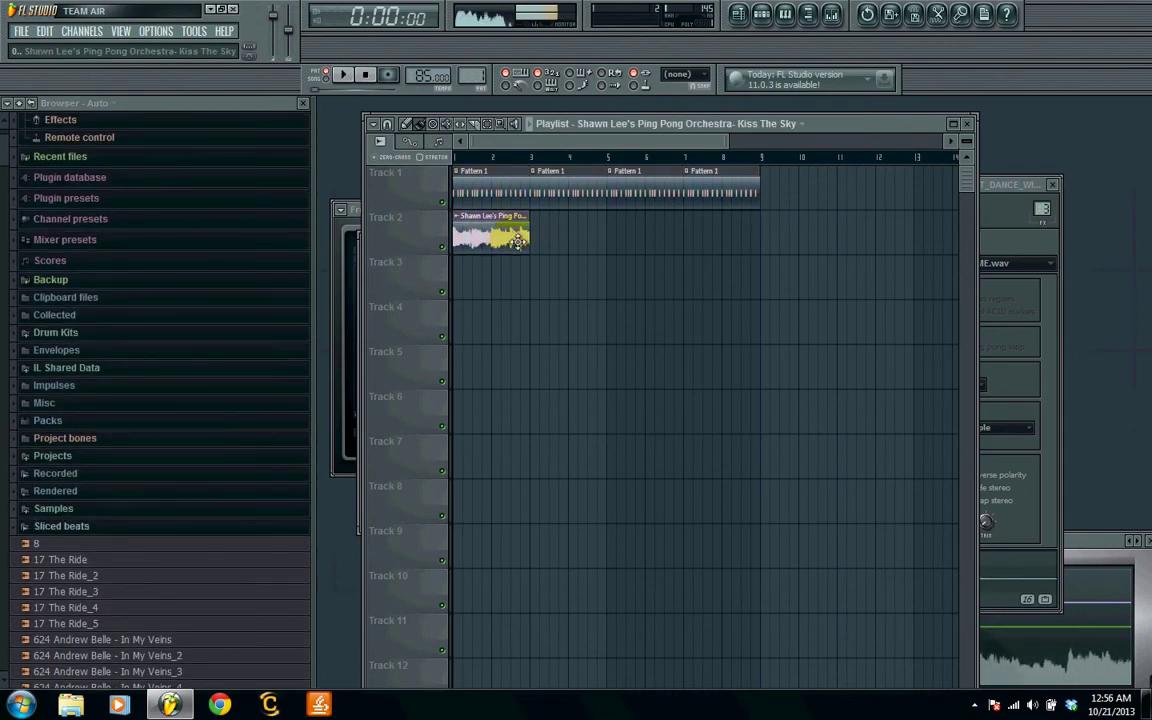
# Time-stretch the Kiss The Sky sample to 2 bars using the Auto stretching method
pyautogui.doubleClick(517, 242)
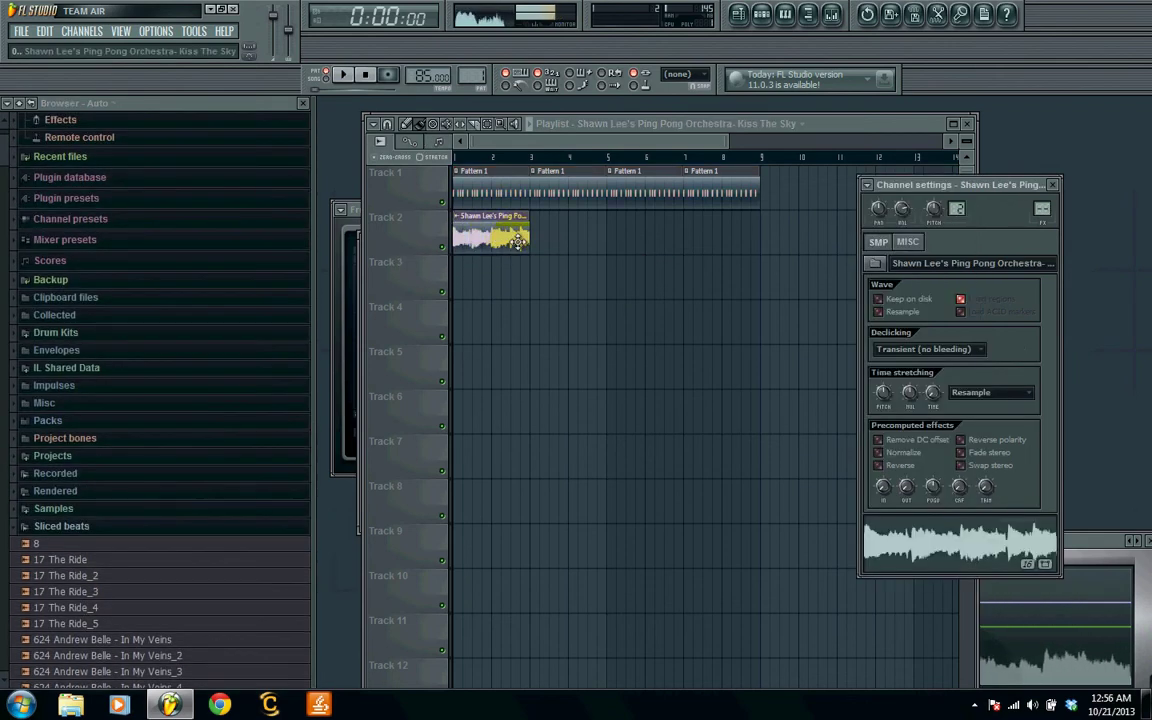
pyautogui.rightClick(932, 398)
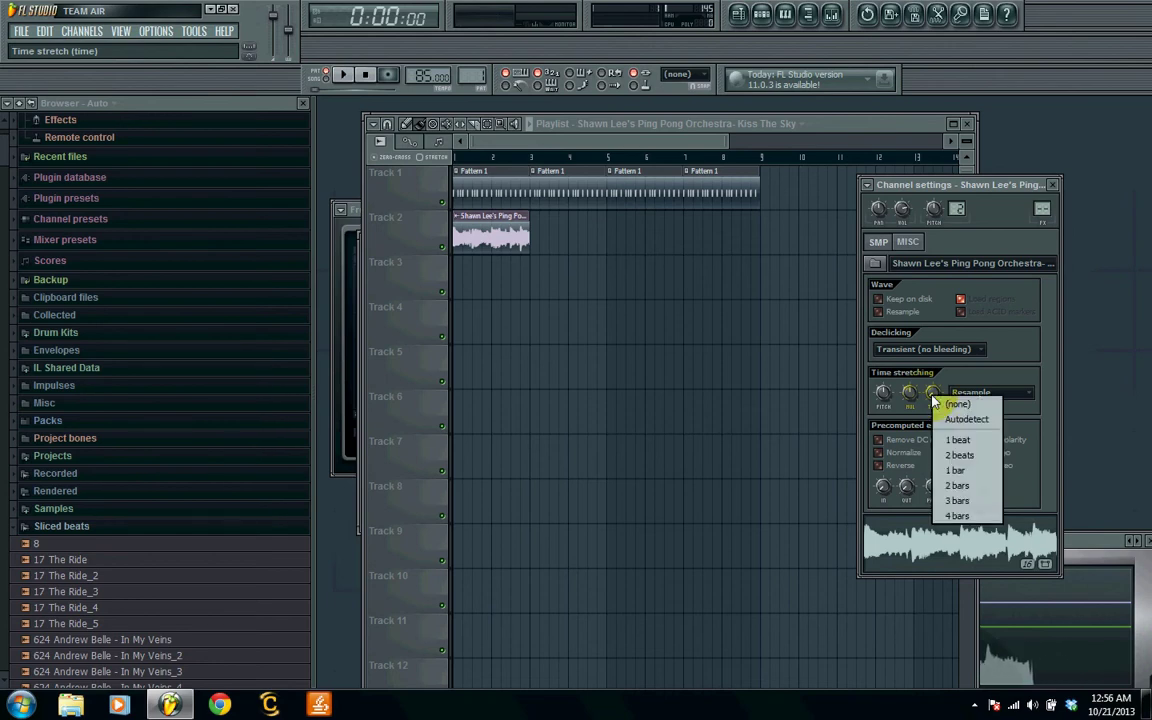
pyautogui.click(955, 516)
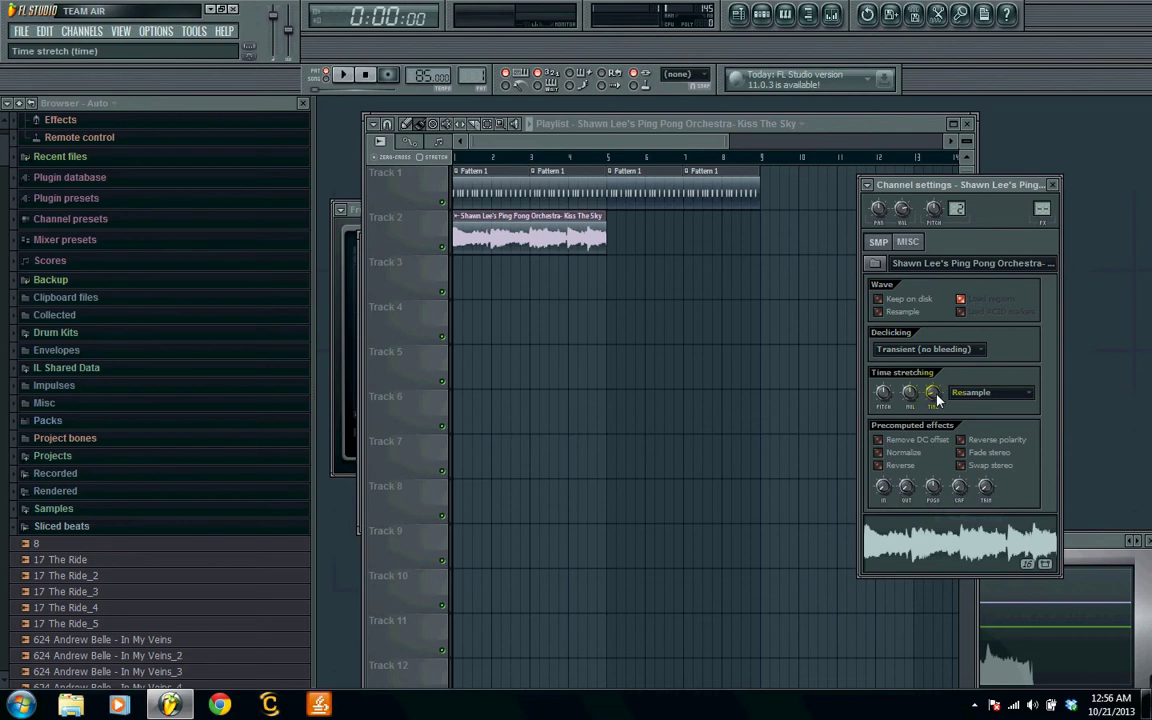
pyautogui.rightClick(940, 398)
pyautogui.click(963, 485)
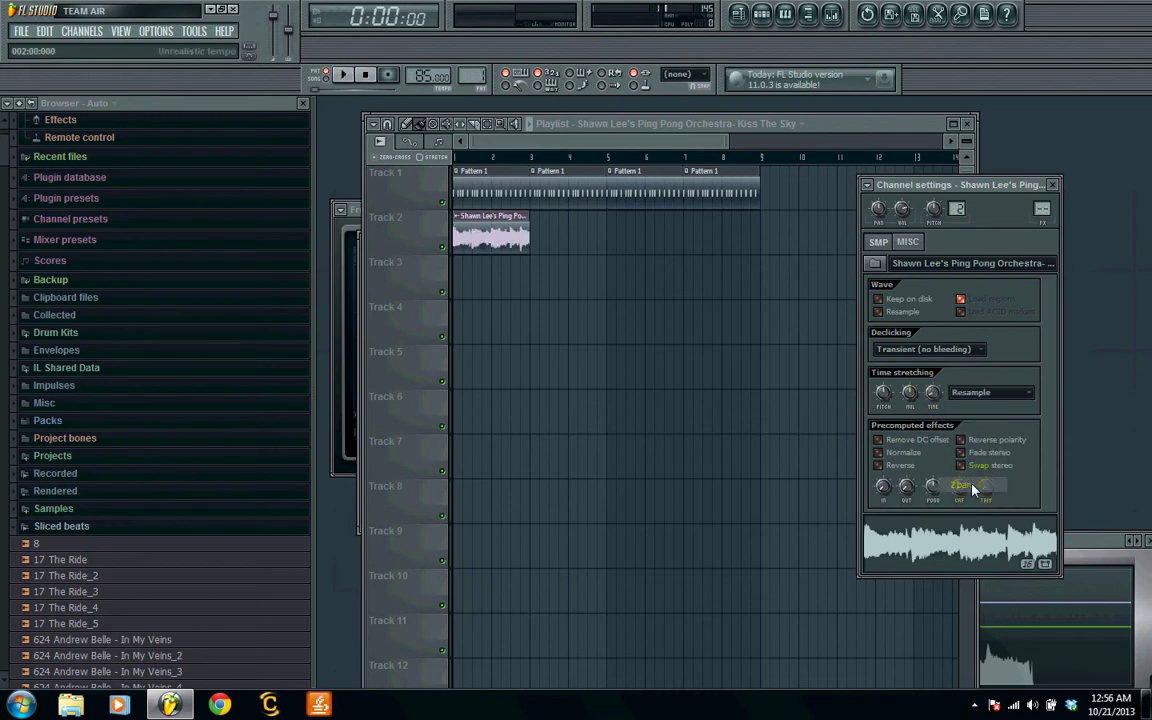
pyautogui.click(988, 400)
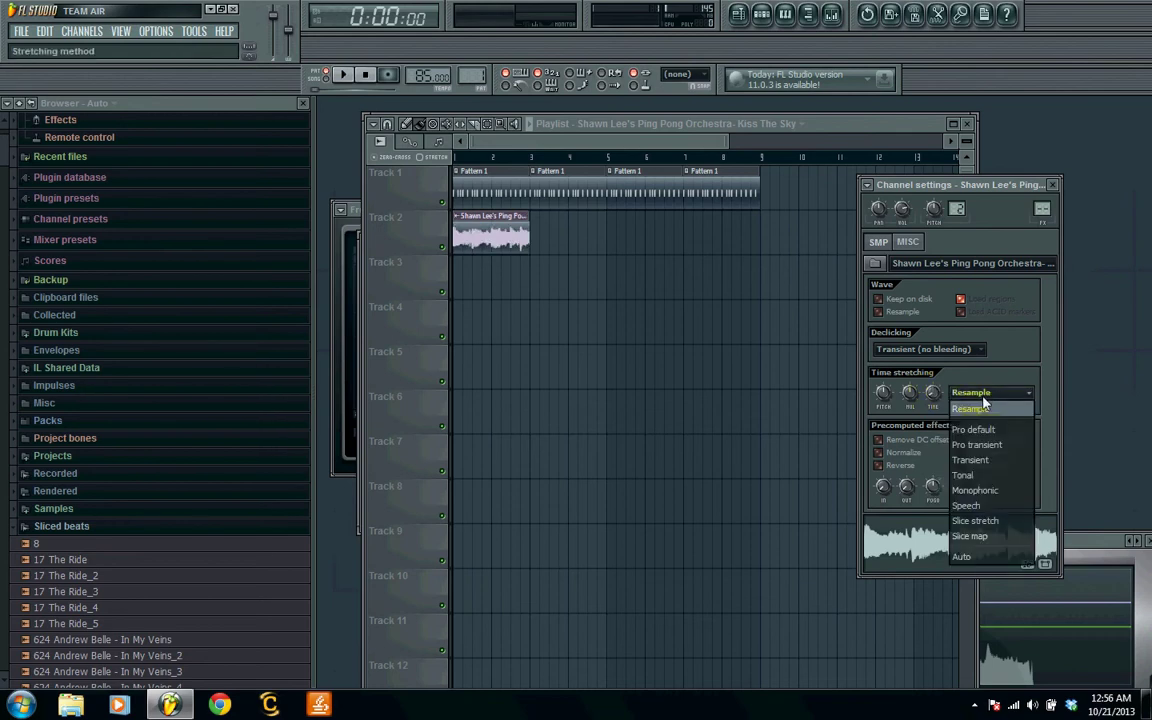
pyautogui.click(985, 550)
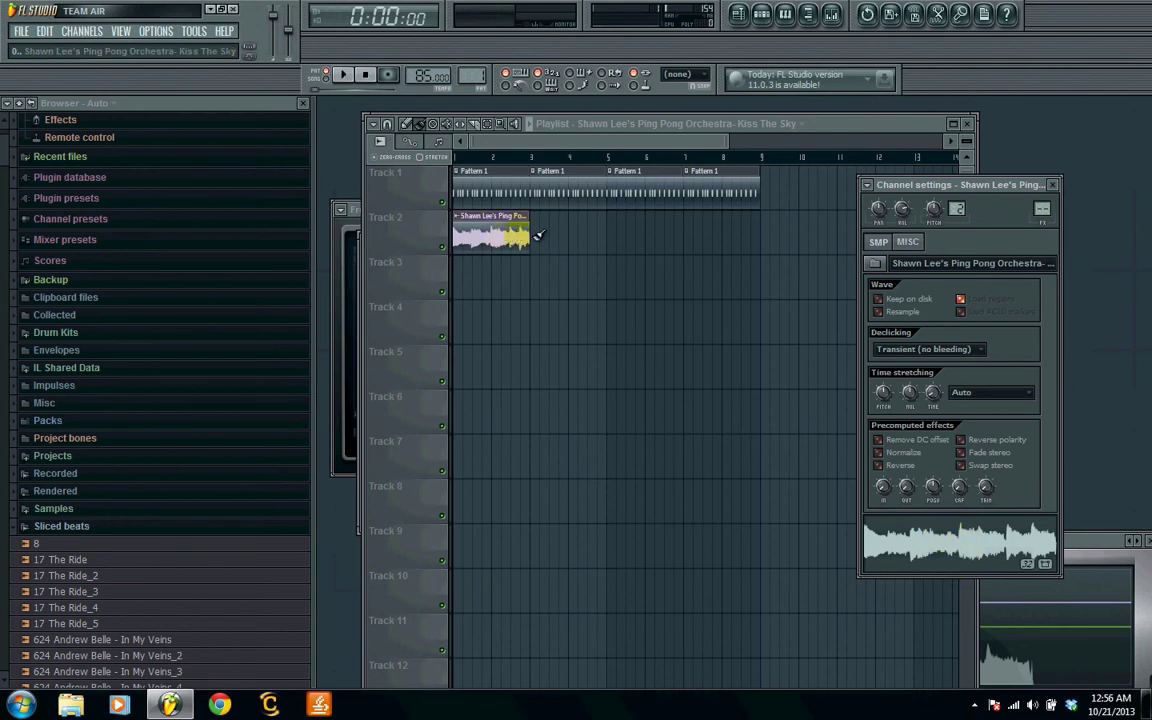
# Repeat the Kiss The Sky clip along Track 2 through bar 8 and change playback to song mode
pyautogui.moveTo(531, 233); pyautogui.dragTo(755, 233)
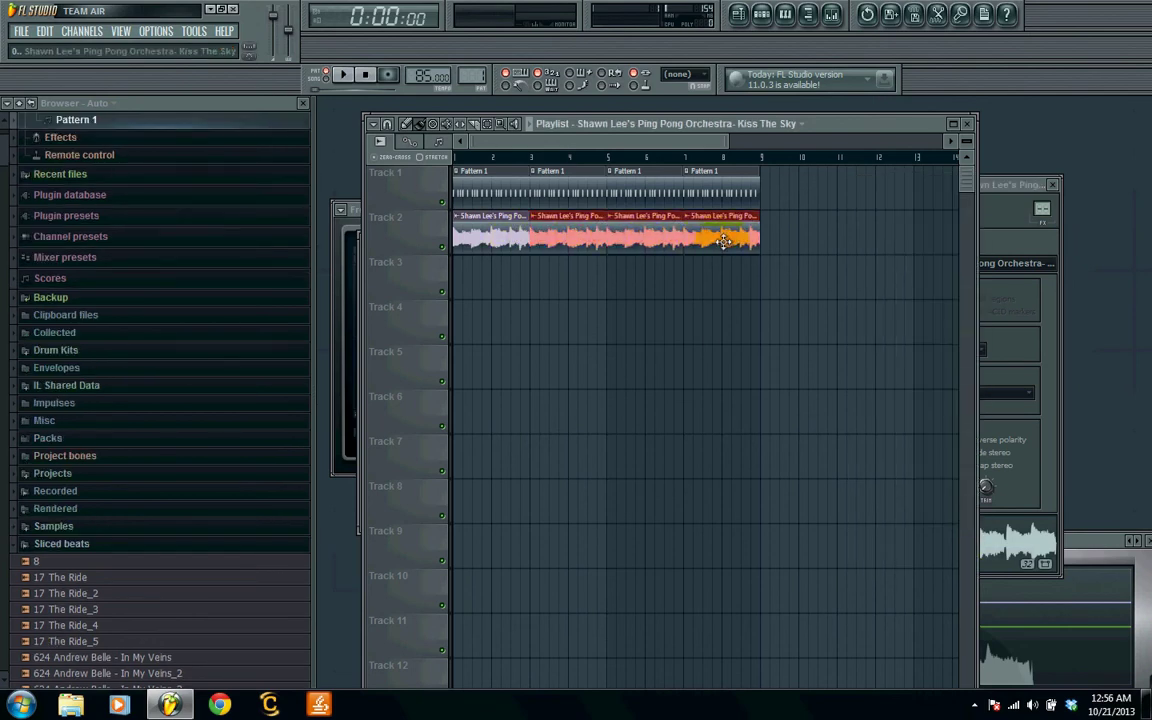
pyautogui.click(341, 78)
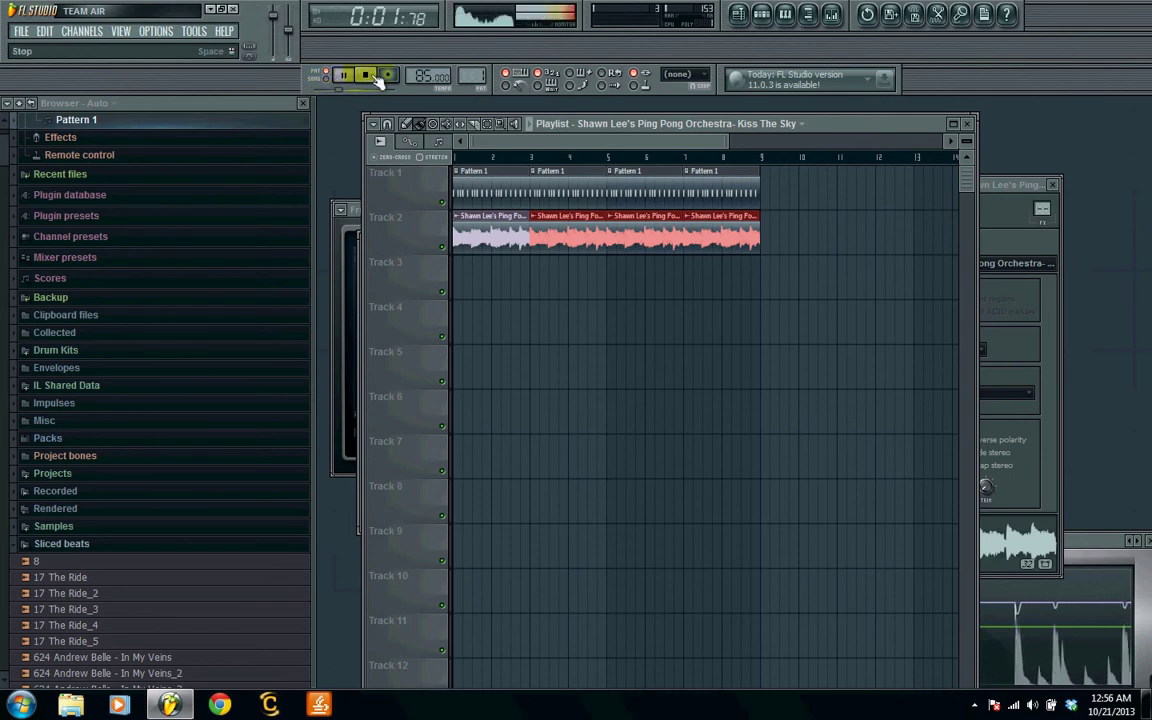
pyautogui.click(376, 78)
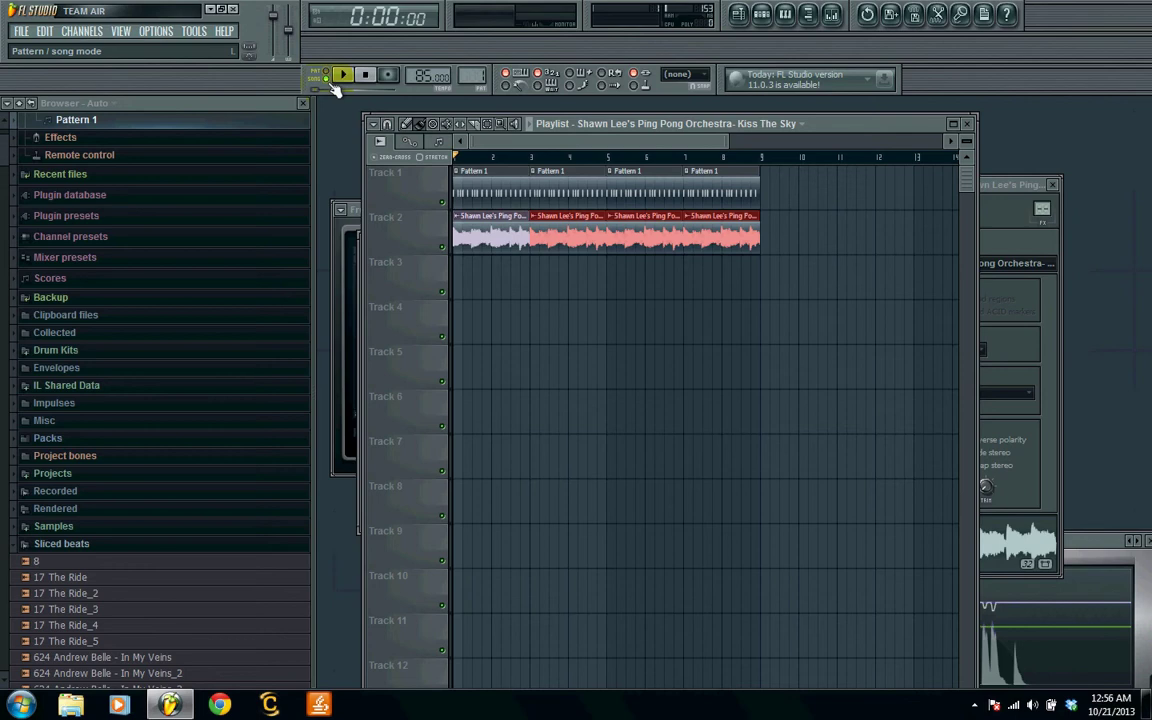
# Lower the Kiss The Sky sample's channel volume to about 30% and play the arrangement
pyautogui.doubleClick(489, 220)
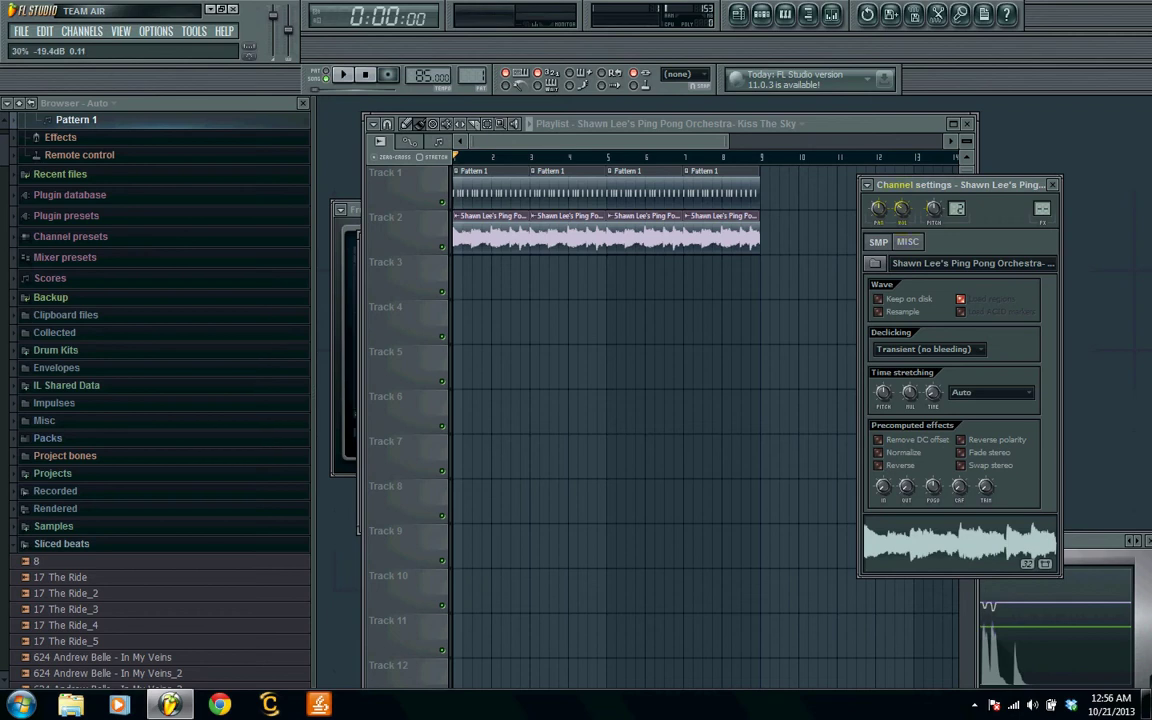
pyautogui.click(347, 79)
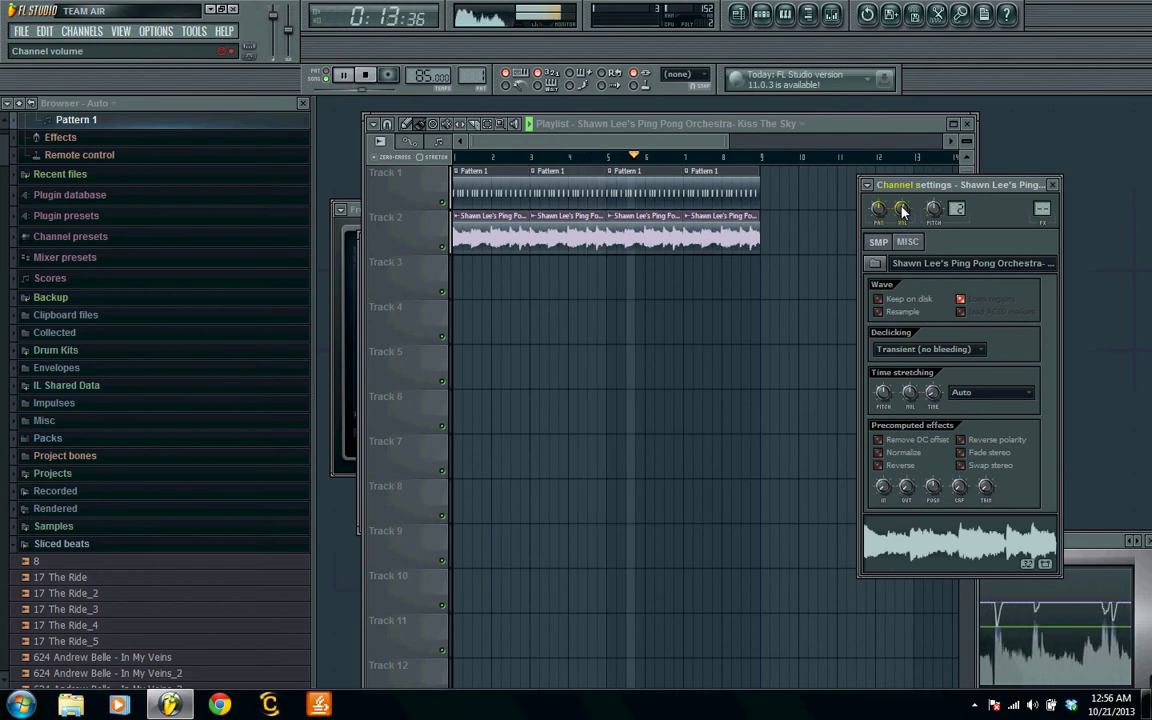
# Raise the main swing of Pattern 1 to its maximum during playback, listen to the result and stop the song
pyautogui.click(731, 178)
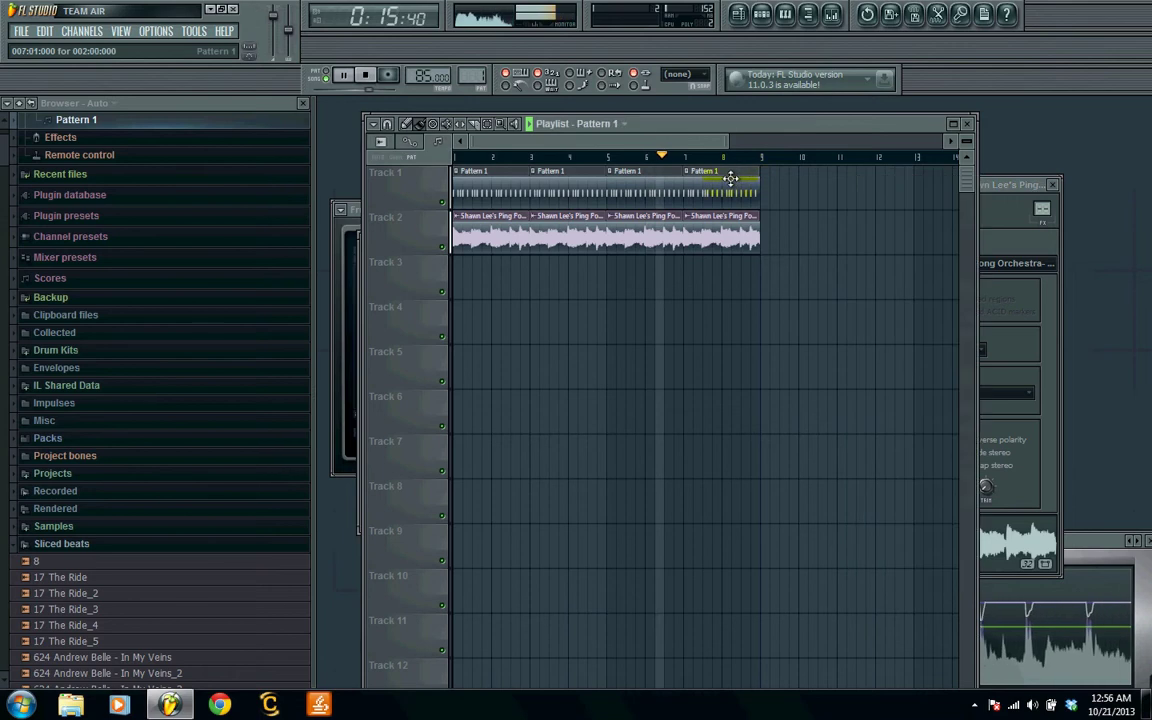
pyautogui.doubleClick(731, 178)
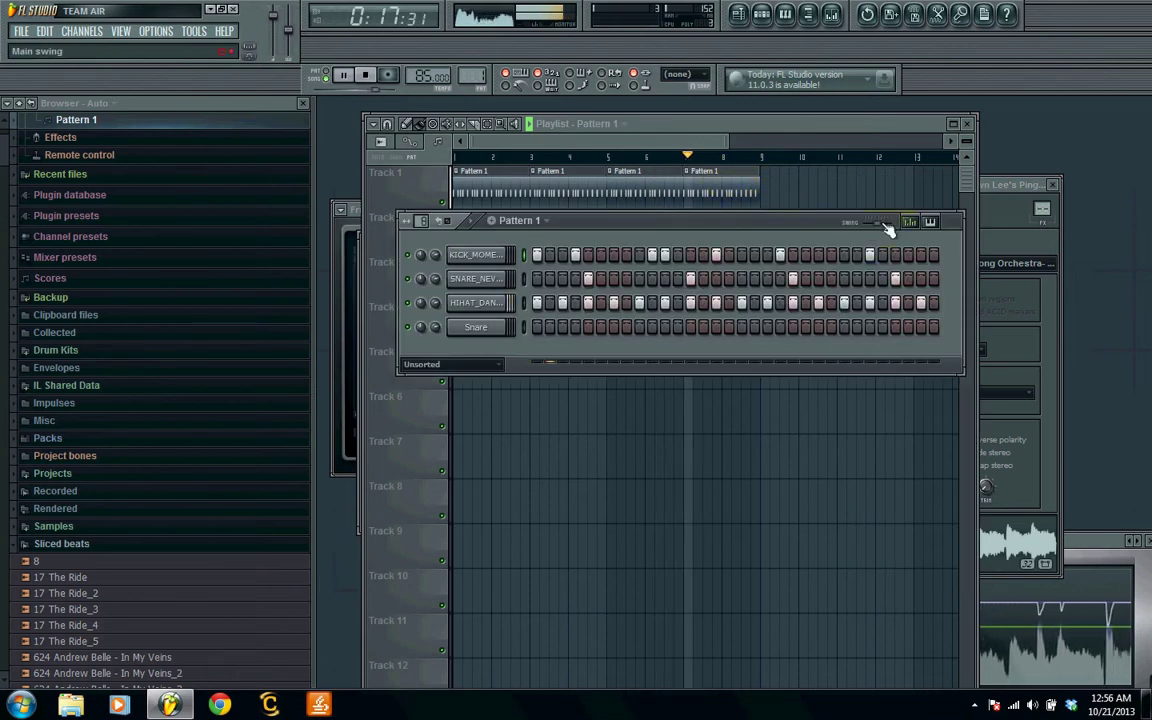
pyautogui.moveTo(888, 229); pyautogui.dragTo(992, 224)
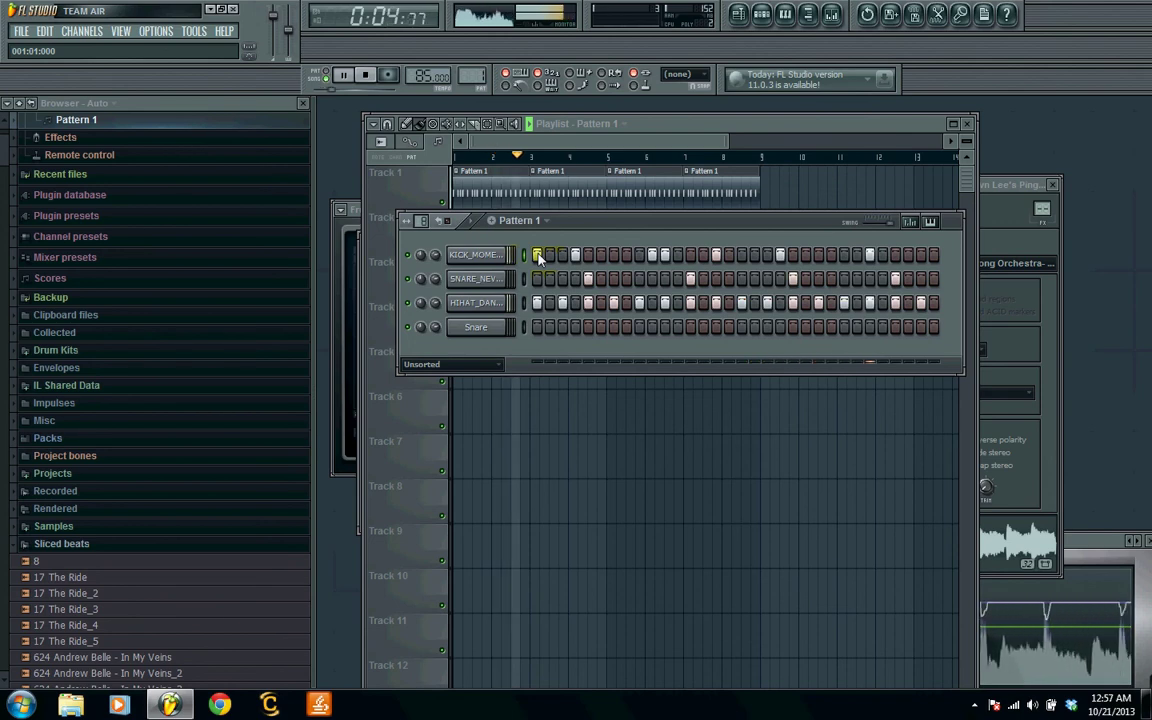
pyautogui.press('space')
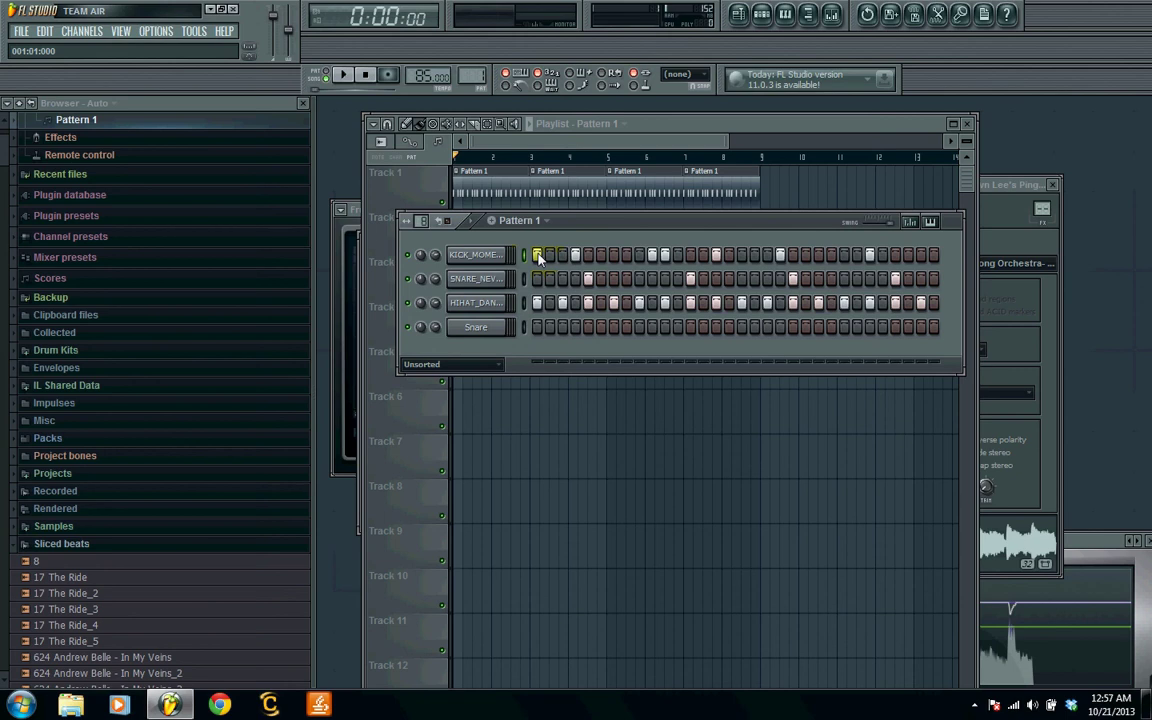
pyautogui.click(977, 706)
pyautogui.click(947, 623)
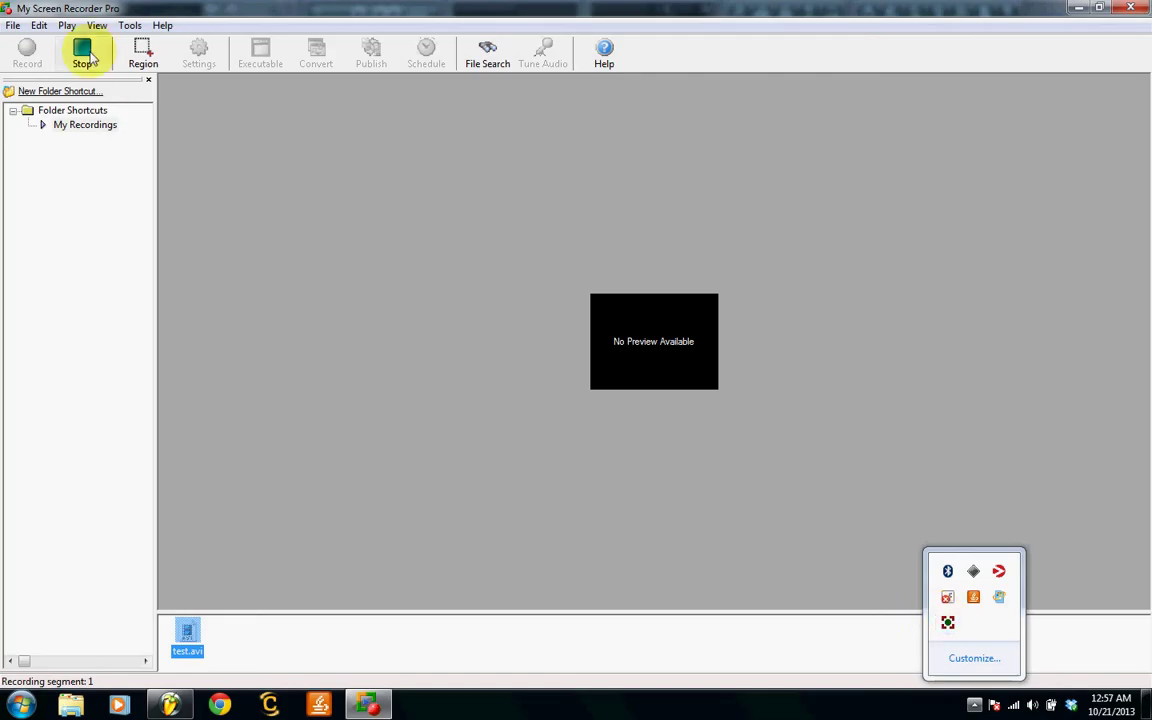